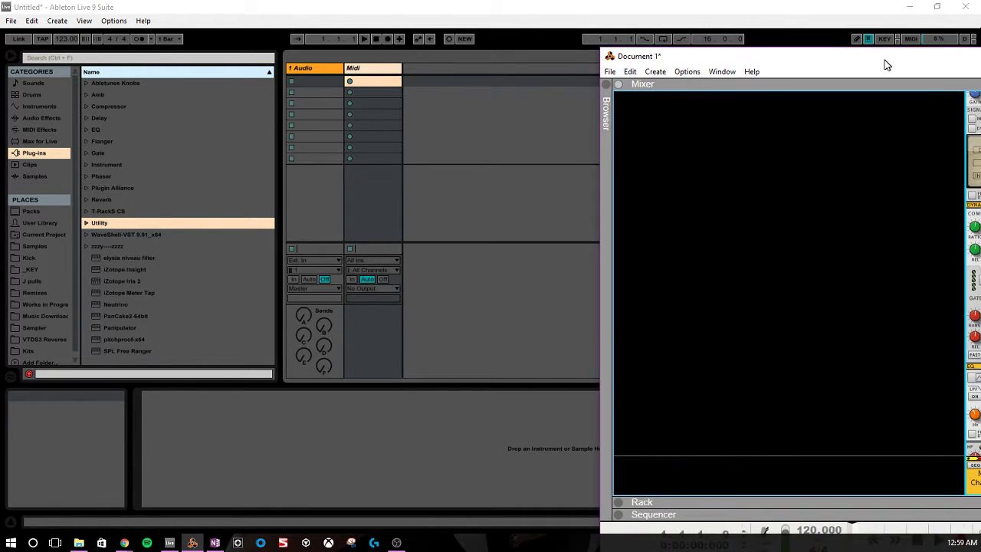
# Step: Move the Reason mixer window over the middle of the Ableton Live window so the whole channel strip fits on screen
pyautogui.moveTo(886, 62); pyautogui.dragTo(482, 63)
pyautogui.moveTo(544, 63); pyautogui.dragTo(546, 39)
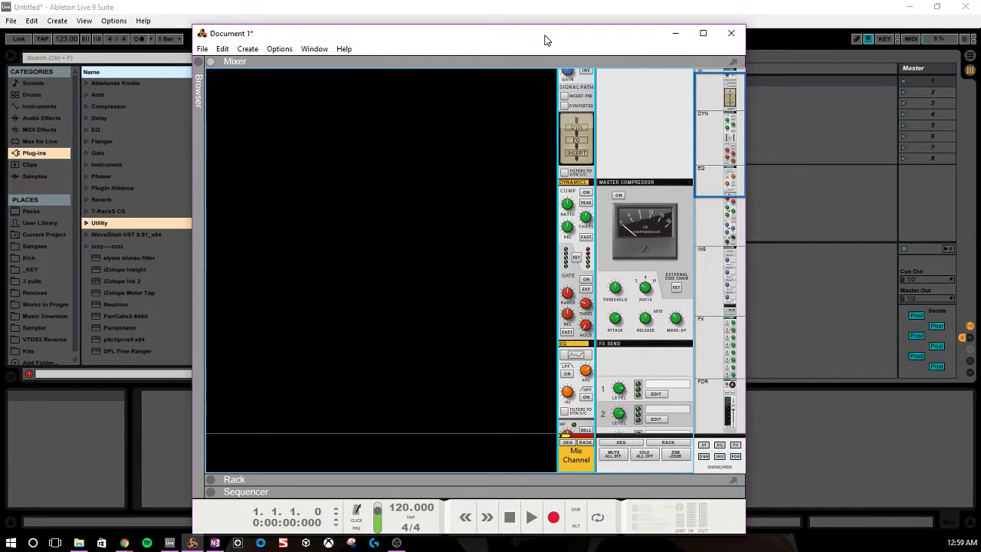
pyautogui.moveTo(544, 40); pyautogui.dragTo(550, 29)
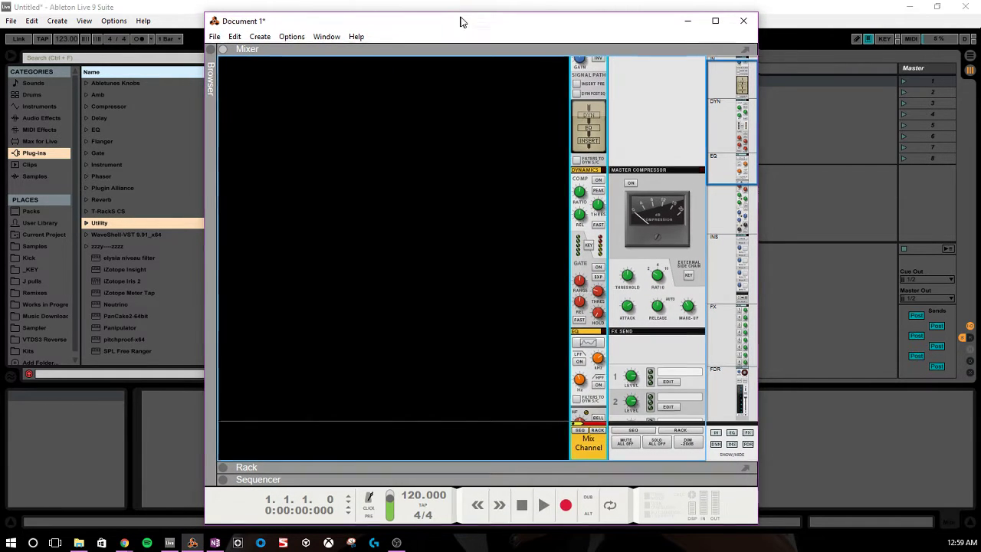
pyautogui.moveTo(459, 22); pyautogui.dragTo(461, 21)
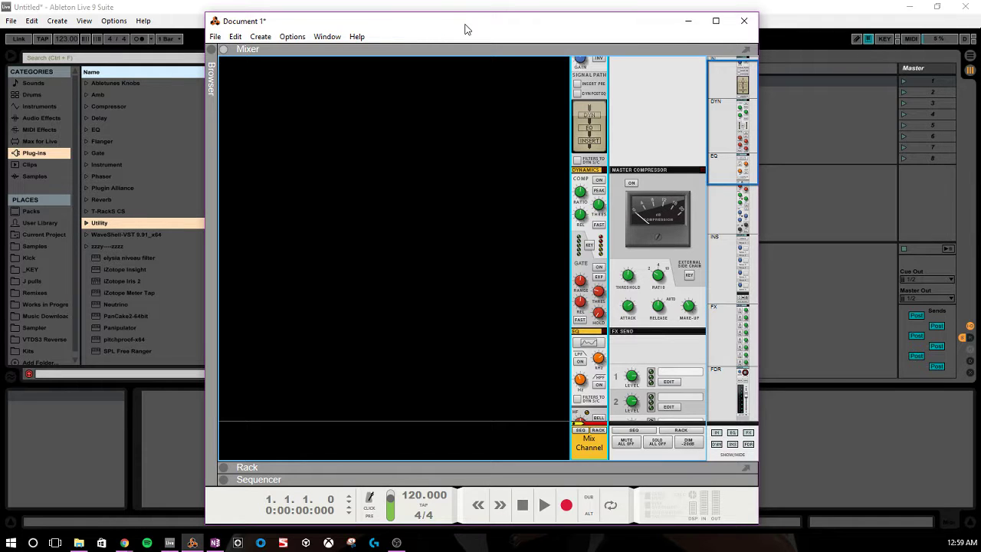
# Step: Look over the Mix Channel strip in the mixer, from the input section down to the fader
pyautogui.scroll(-2, 598, 230)
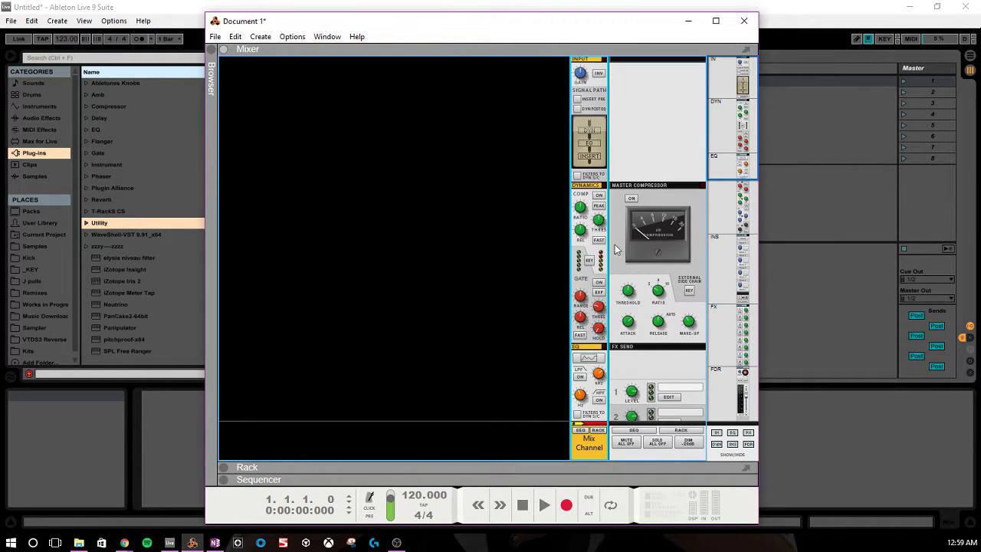
pyautogui.scroll(-5, 605, 157)
pyautogui.scroll(-5, 605, 158)
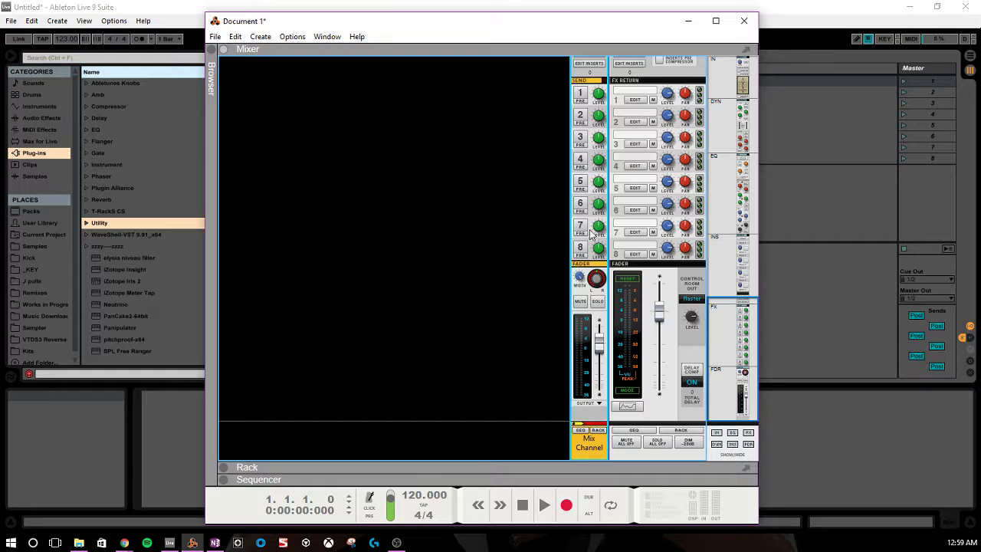
pyautogui.scroll(6, 586, 236)
pyautogui.scroll(3, 586, 236)
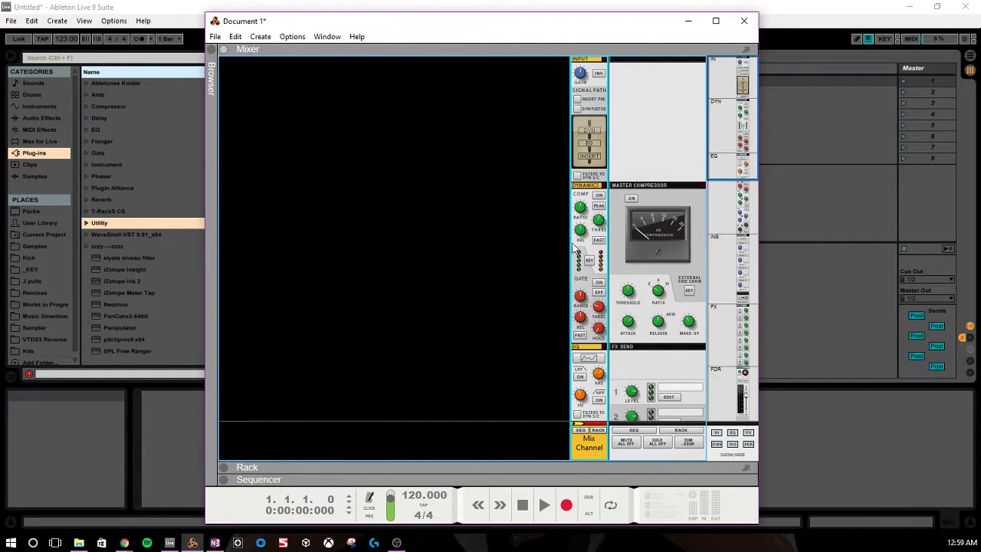
pyautogui.scroll(-5, 582, 246)
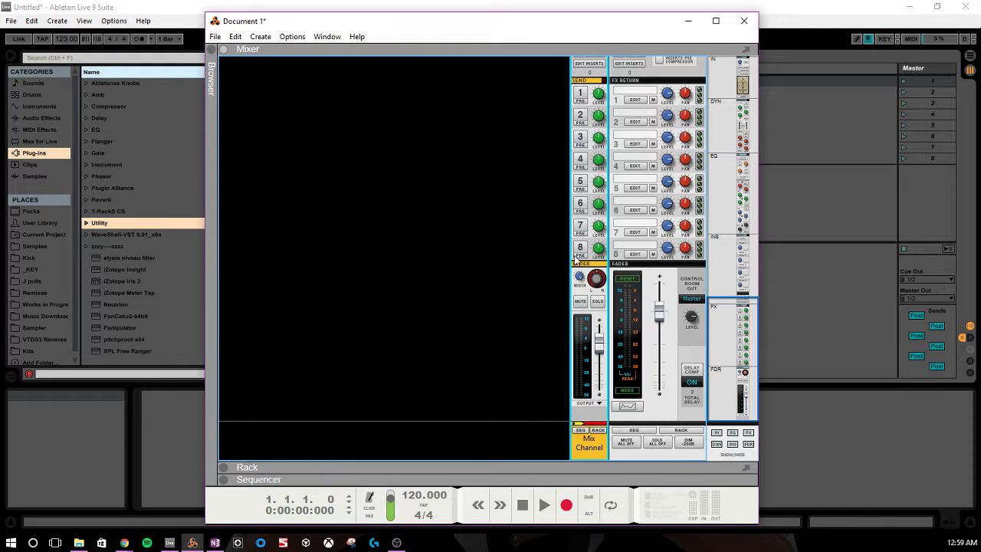
pyautogui.scroll(5, 583, 272)
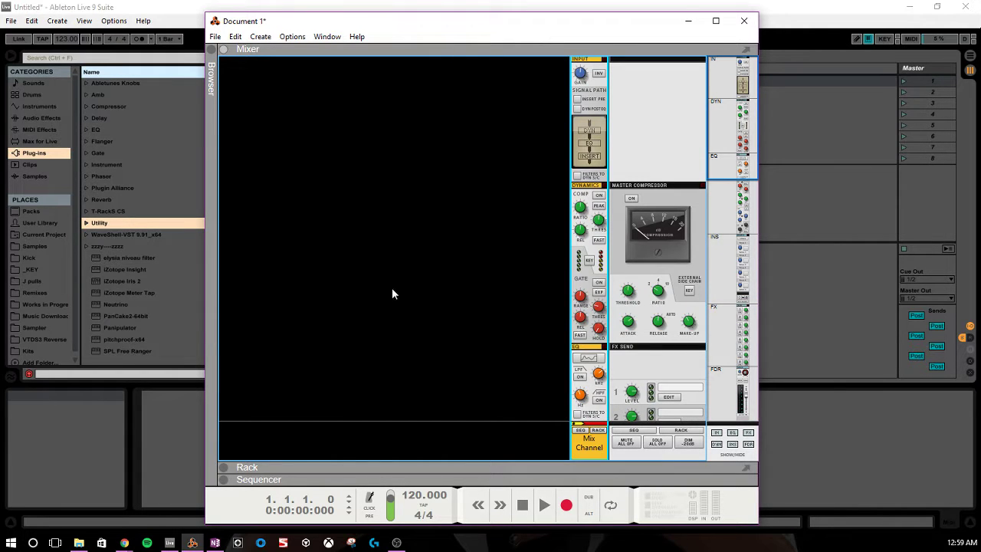
pyautogui.scroll(-4, 554, 179)
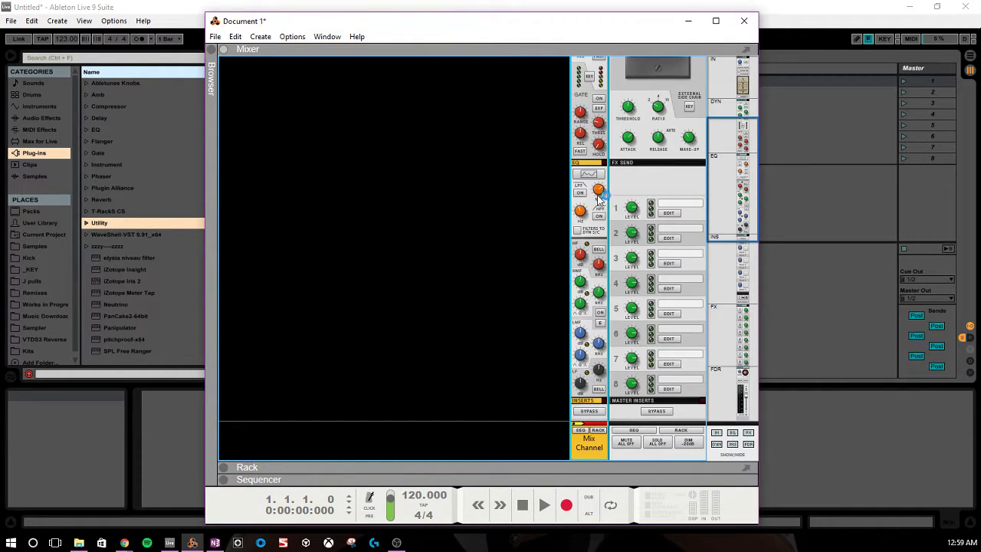
pyautogui.scroll(-3, 580, 365)
pyautogui.scroll(6, 584, 252)
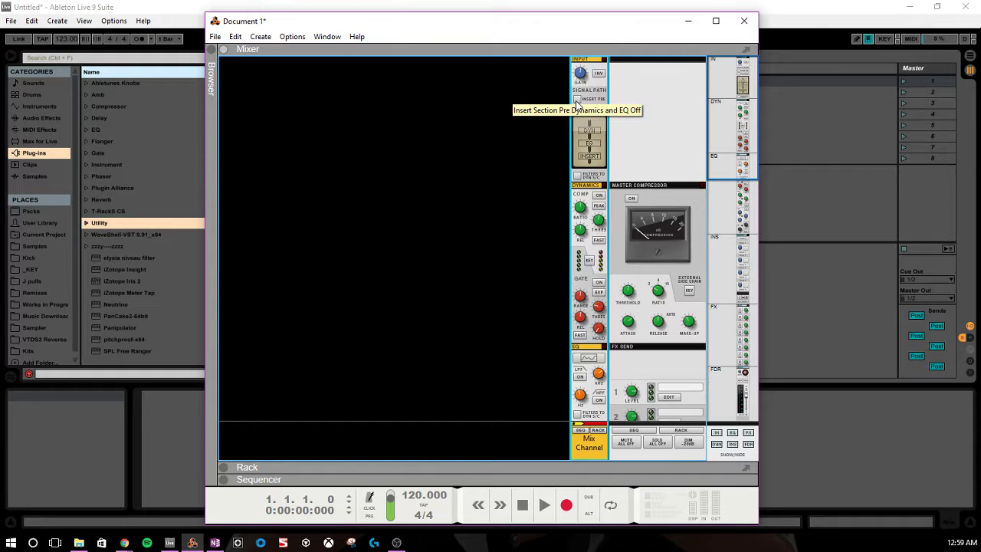
# Step: Toggle the Mix Channel's Insert Pre, Dyn Post EQ and Filters to Dyn S/C switches on and back off
pyautogui.click(576, 100)
pyautogui.click(577, 100)
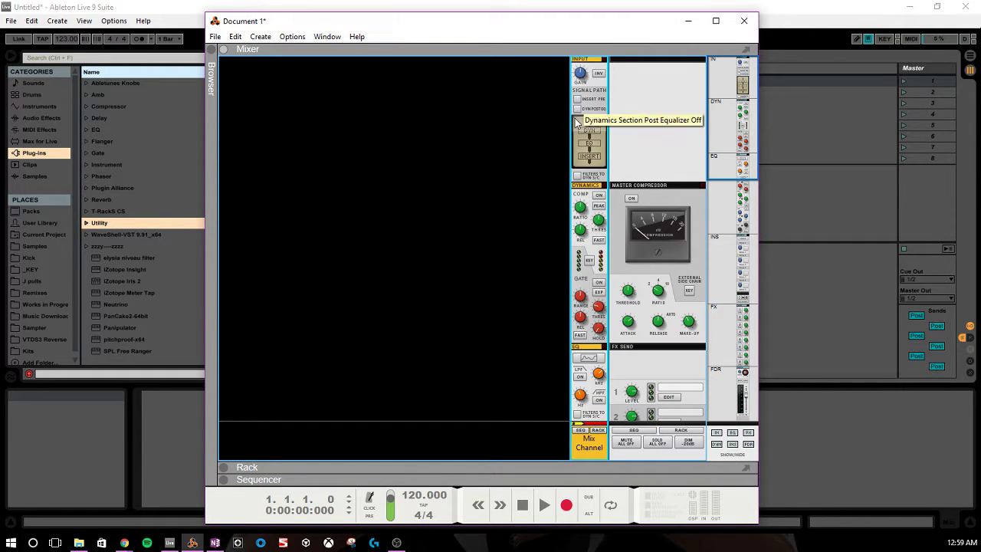
pyautogui.click(577, 110)
pyautogui.click(578, 110)
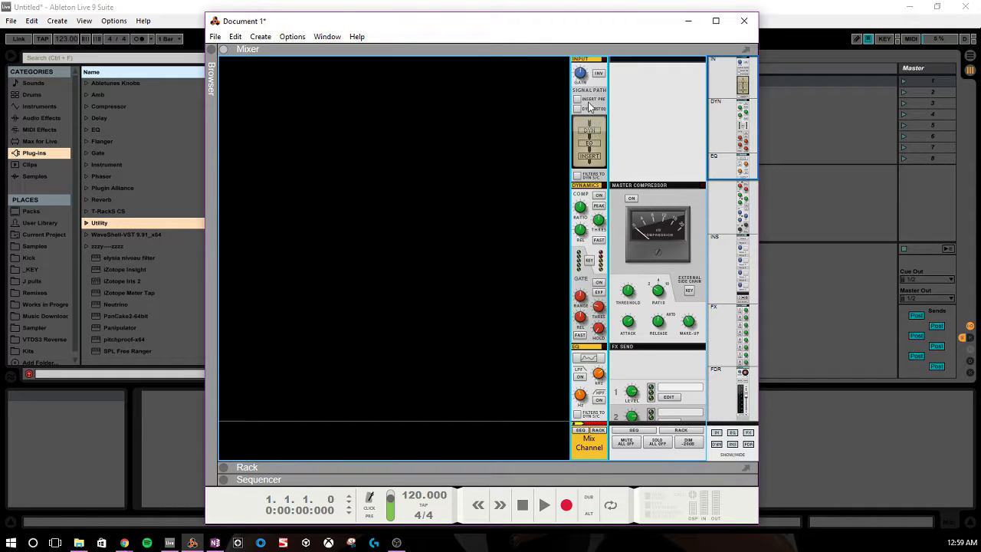
pyautogui.click(577, 177)
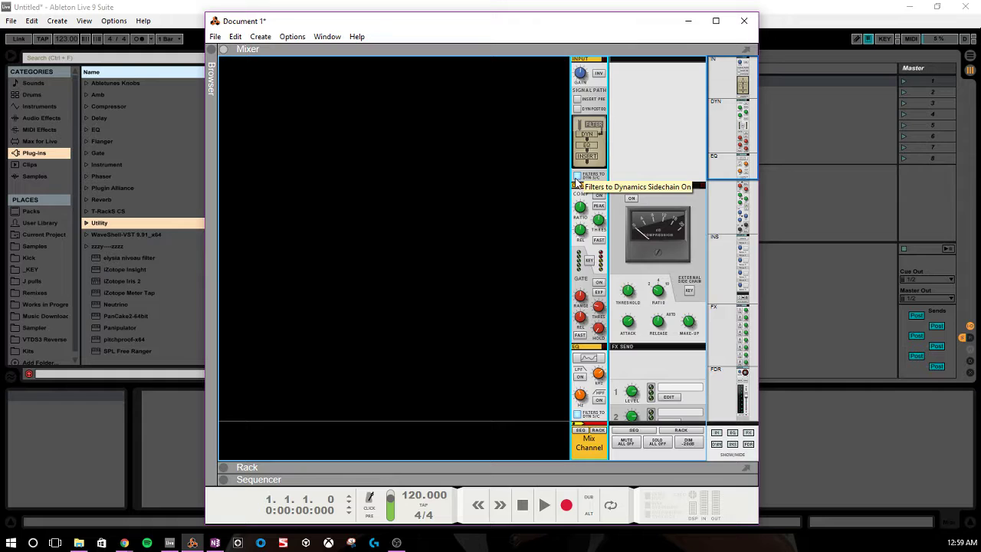
pyautogui.click(577, 177)
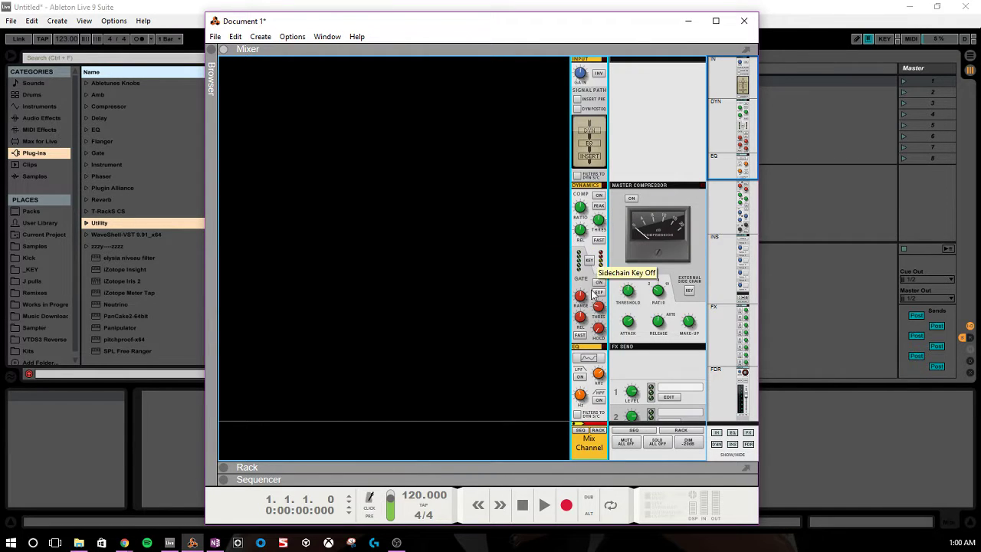
# Step: Examine the Mix Channel's EQ, insert, send and fader sections in signal order
pyautogui.scroll(-3, 595, 317)
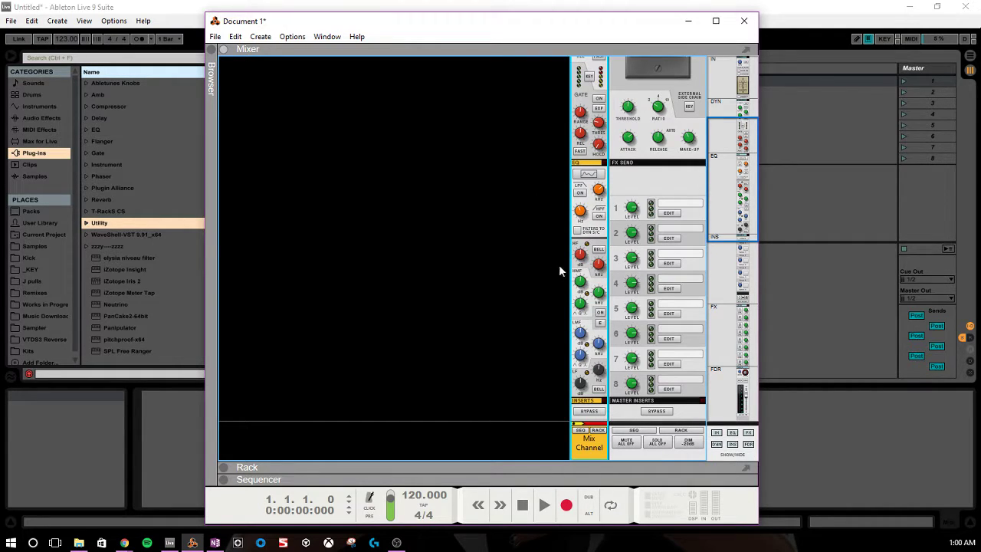
pyautogui.moveTo(580, 260)
pyautogui.scroll(-3, 604, 335)
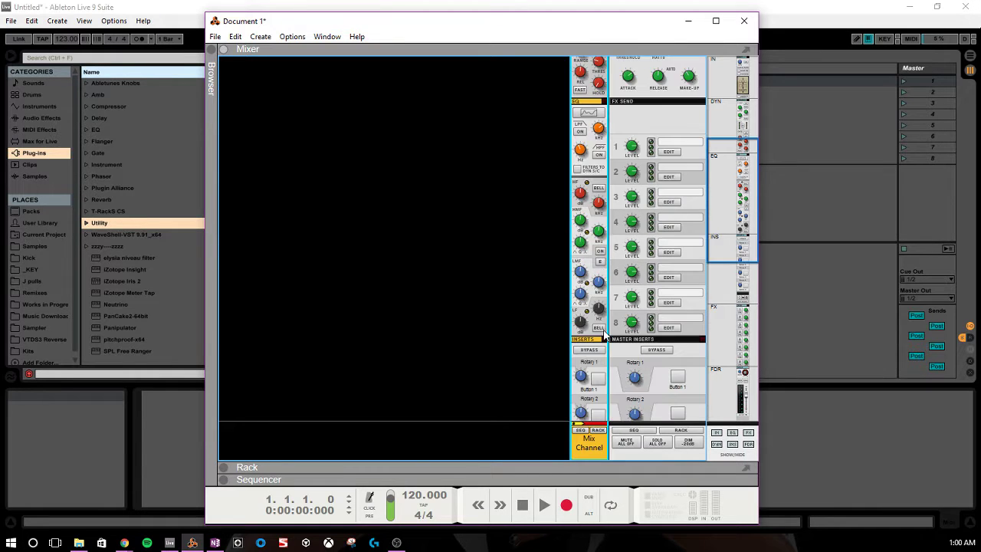
pyautogui.scroll(-6, 604, 335)
pyautogui.scroll(6, 549, 280)
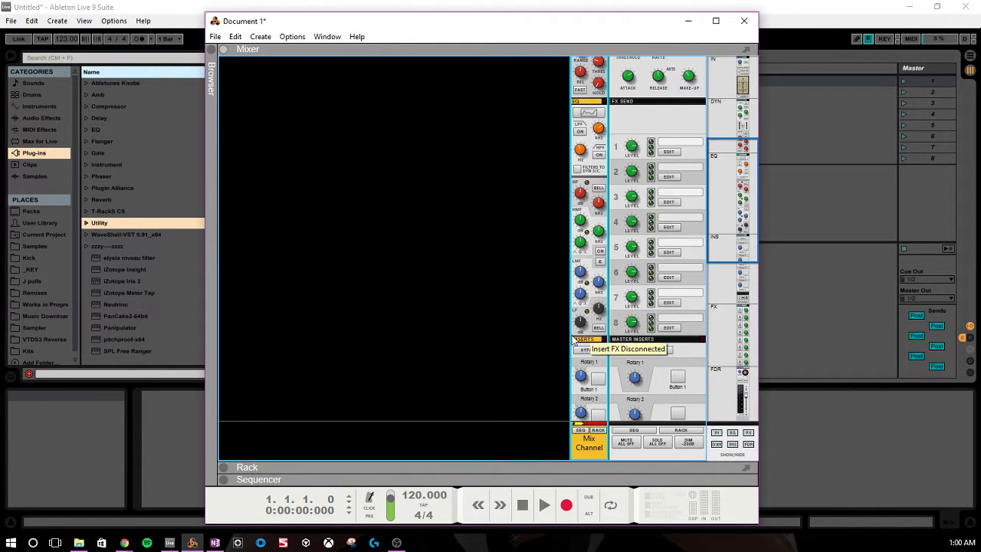
pyautogui.scroll(-1, 577, 337)
pyautogui.scroll(-2, 590, 261)
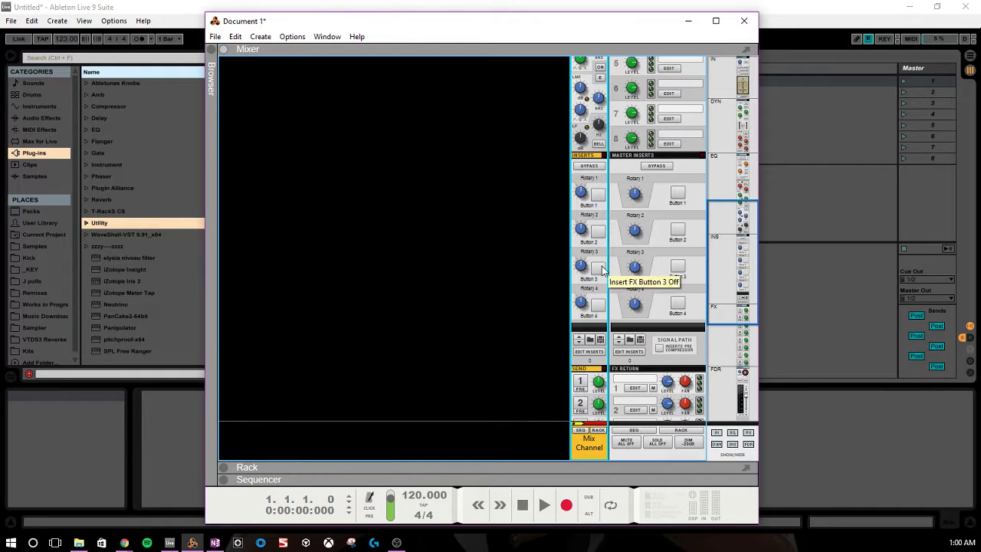
pyautogui.scroll(-6, 619, 321)
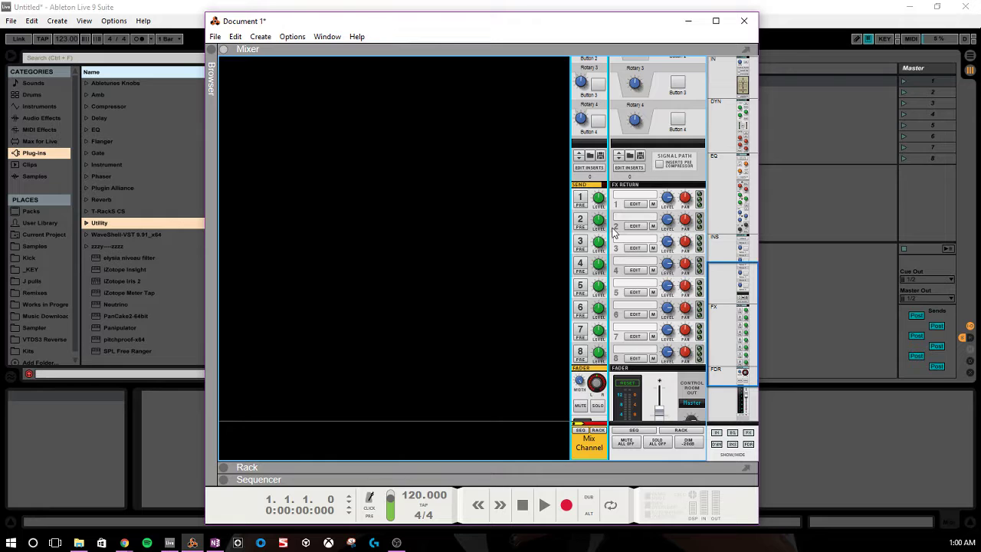
pyautogui.scroll(-3, 596, 359)
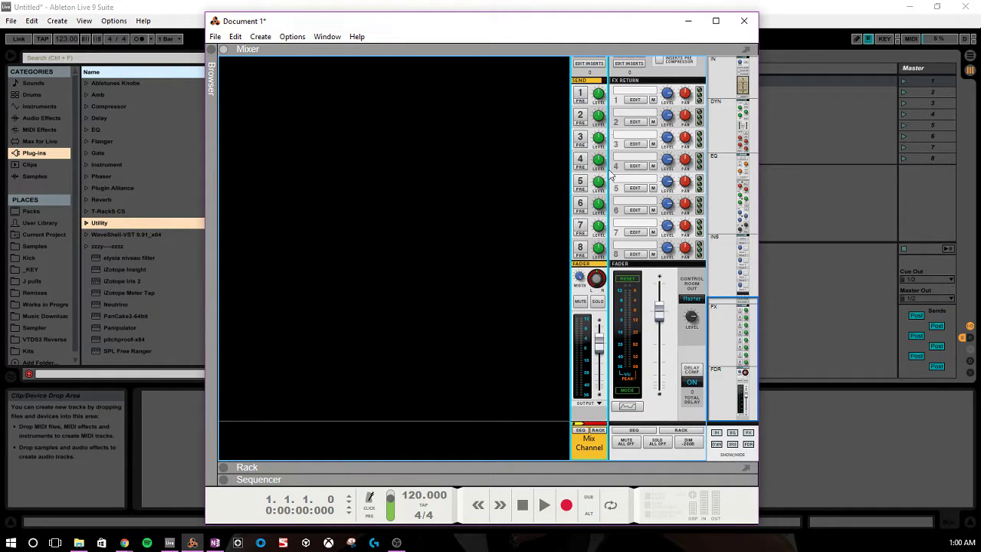
# Step: Move Reason aside, switch to Ableton Live and show the mixer section together with the sends, reducing the mixer section's height
pyautogui.moveTo(567, 23); pyautogui.dragTo(980, 22)
pyautogui.hotkey('alt', 'Tab')
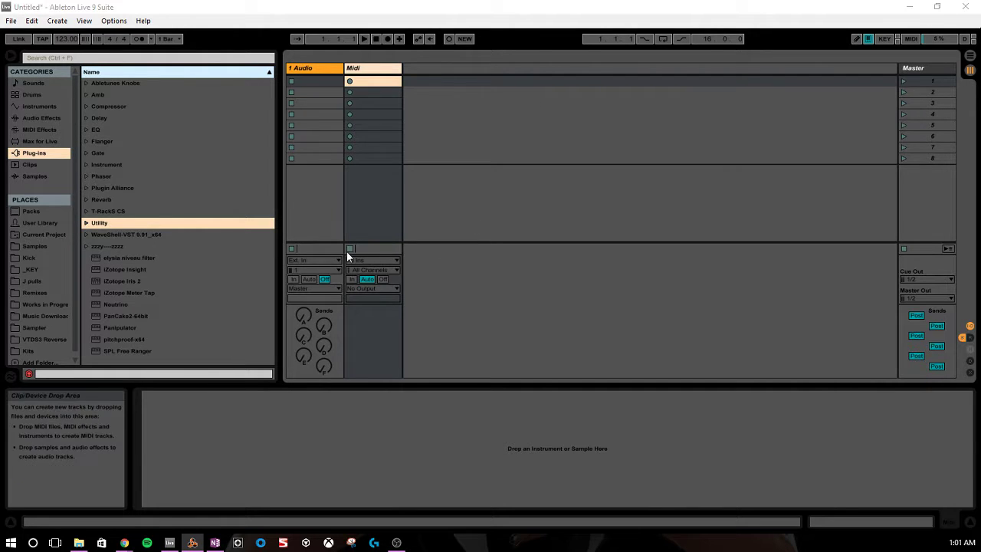
pyautogui.click(969, 337)
pyautogui.click(969, 348)
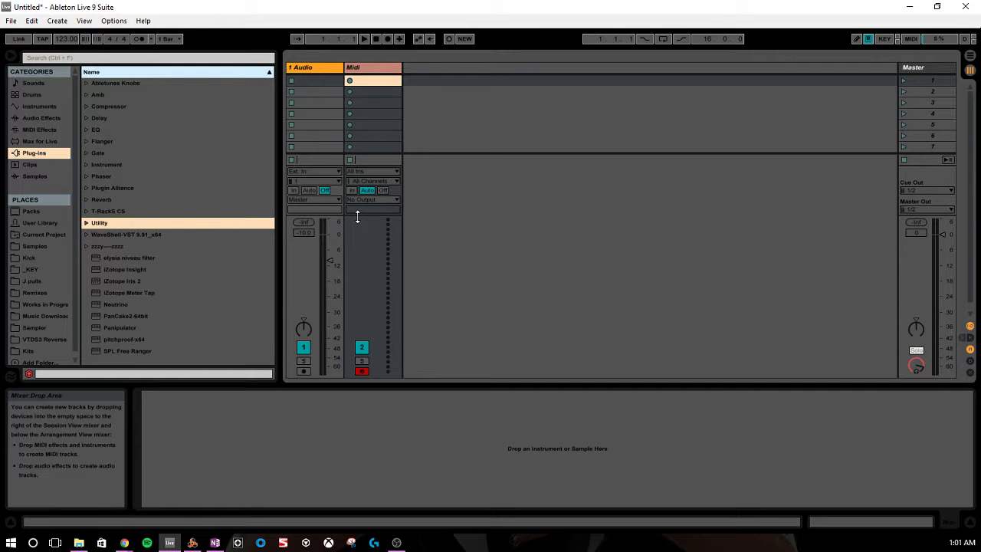
pyautogui.moveTo(356, 210); pyautogui.dragTo(353, 288)
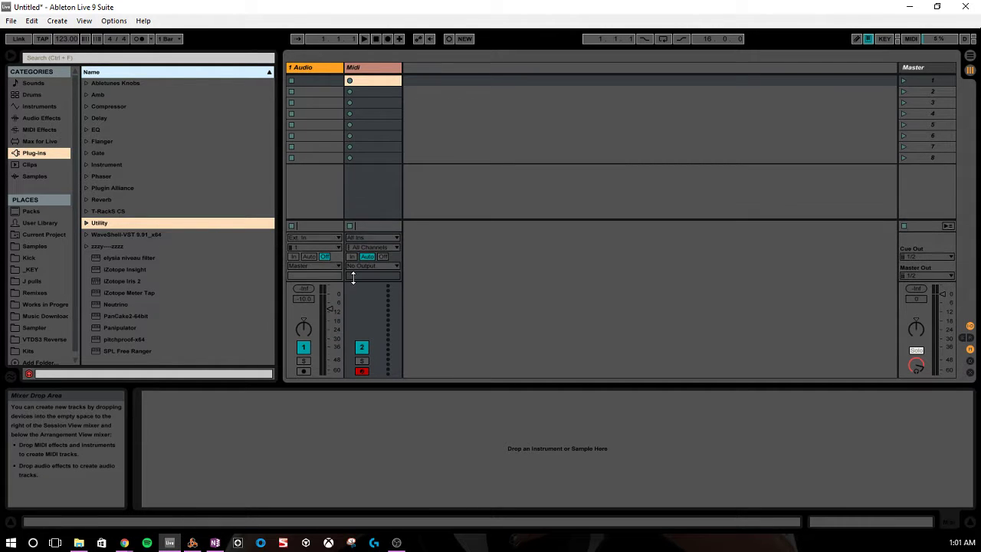
pyautogui.click(969, 338)
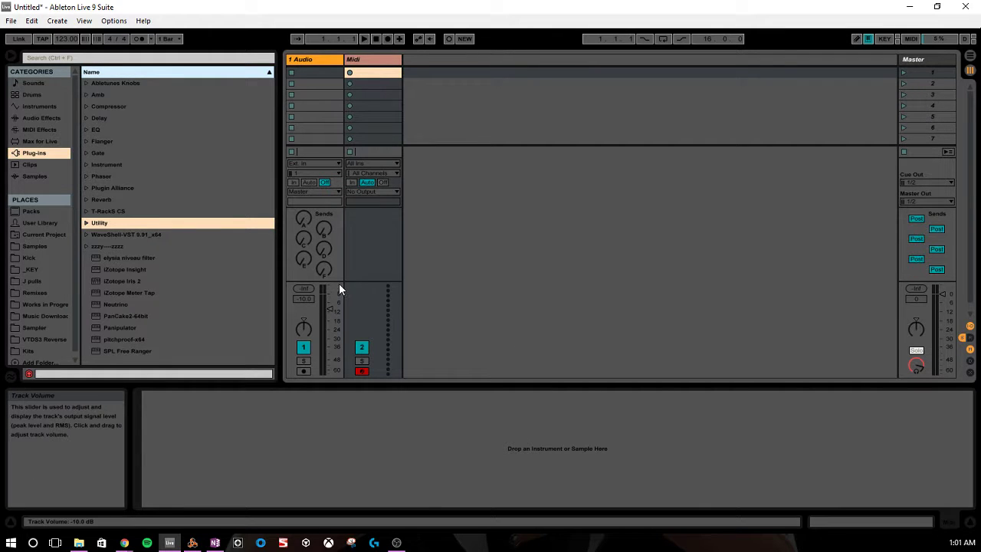
pyautogui.moveTo(340, 282); pyautogui.dragTo(343, 295)
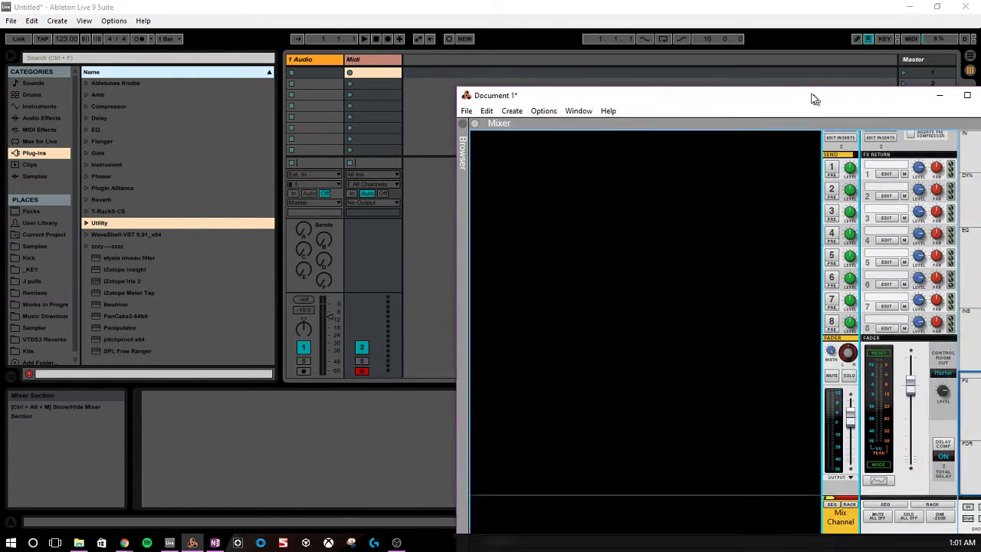
# Step: Place the Reason window beside Live's track controls and compare its Mix Channel strip with the 1 Audio track
pyautogui.moveTo(810, 97); pyautogui.dragTo(833, 56)
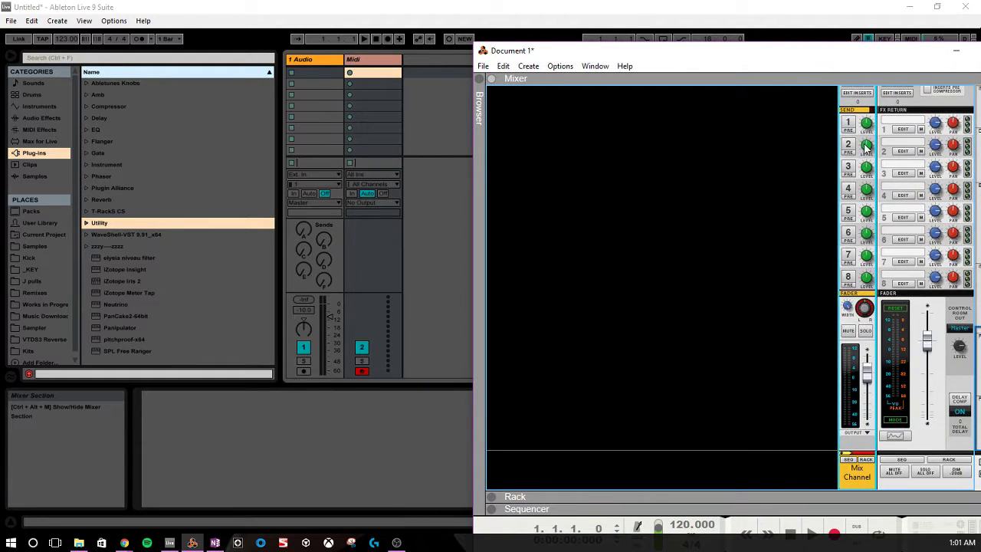
pyautogui.scroll(5, 867, 146)
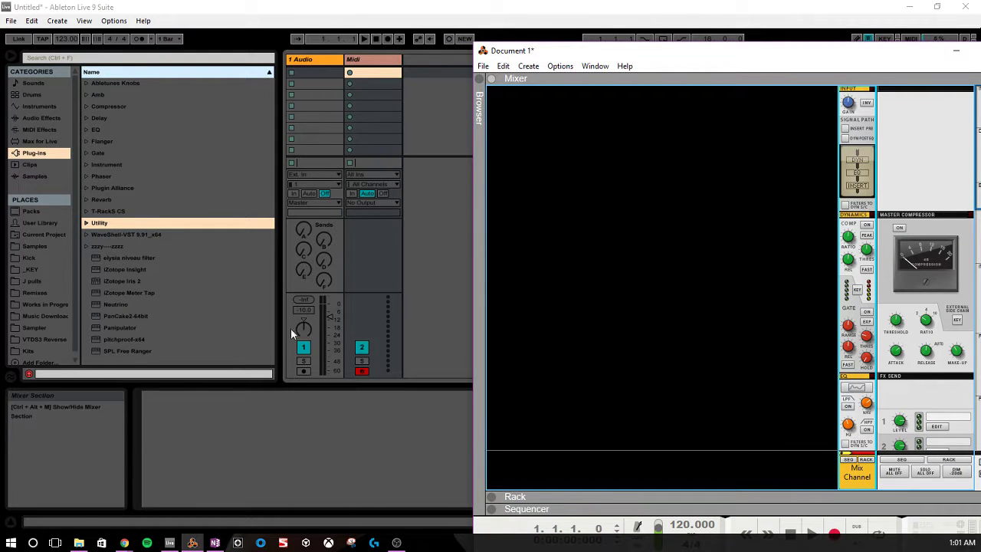
pyautogui.scroll(-5, 821, 263)
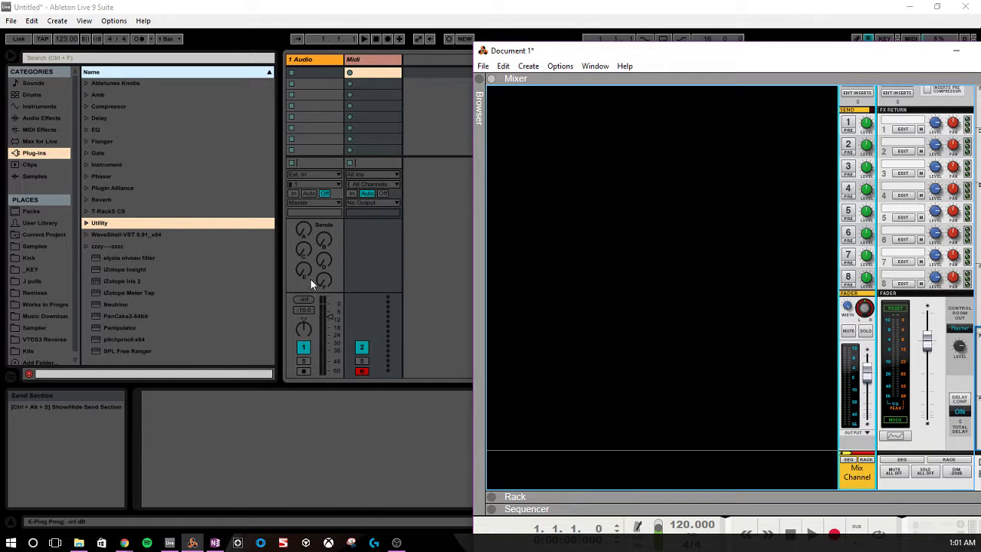
pyautogui.click(301, 350)
pyautogui.click(305, 350)
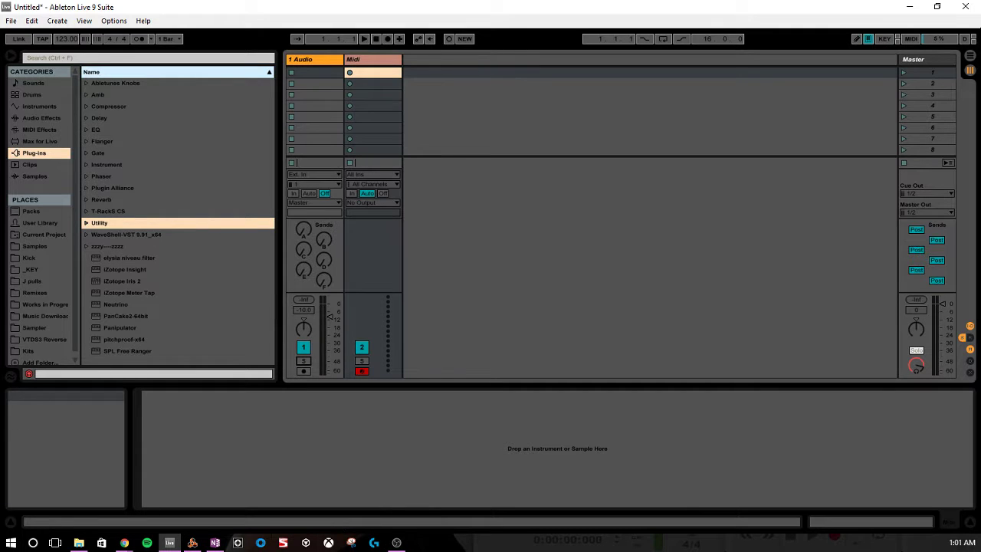
pyautogui.click(192, 542)
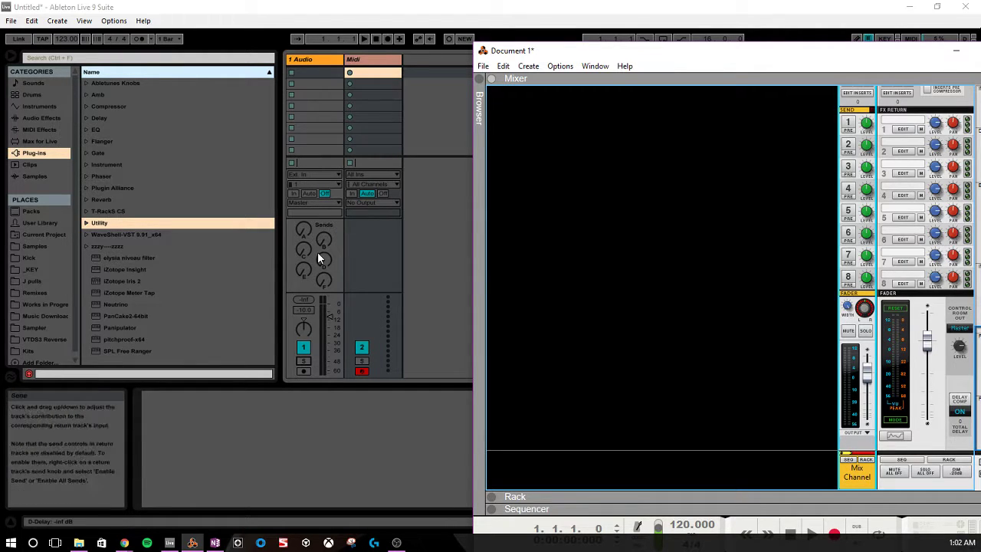
pyautogui.scroll(10, 821, 266)
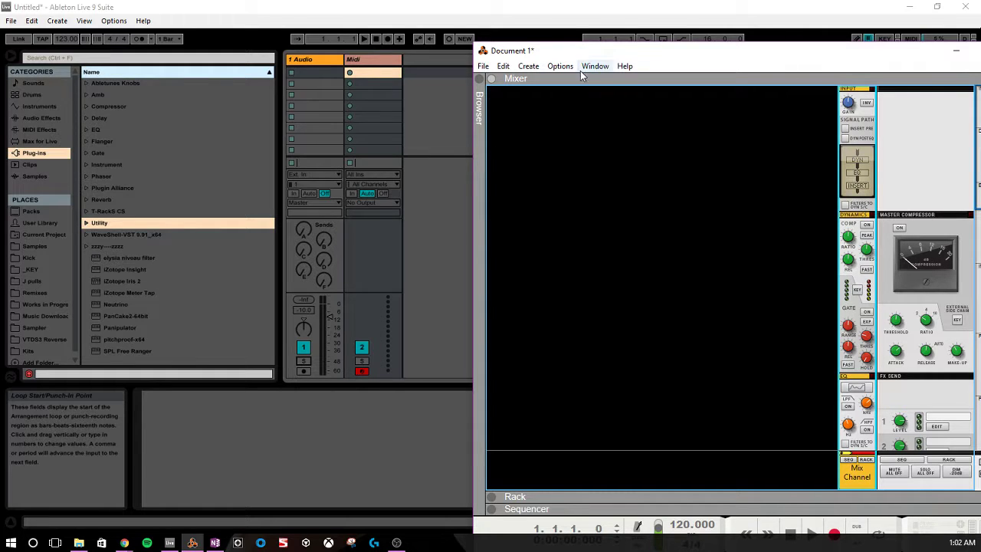
# Step: Snap Ableton Live and Reason side by side and widen Live until only Reason's mixer channels remain uncovered
pyautogui.click(304, 62)
pyautogui.moveTo(586, 8); pyautogui.dragTo(1, 111)
pyautogui.click(647, 104)
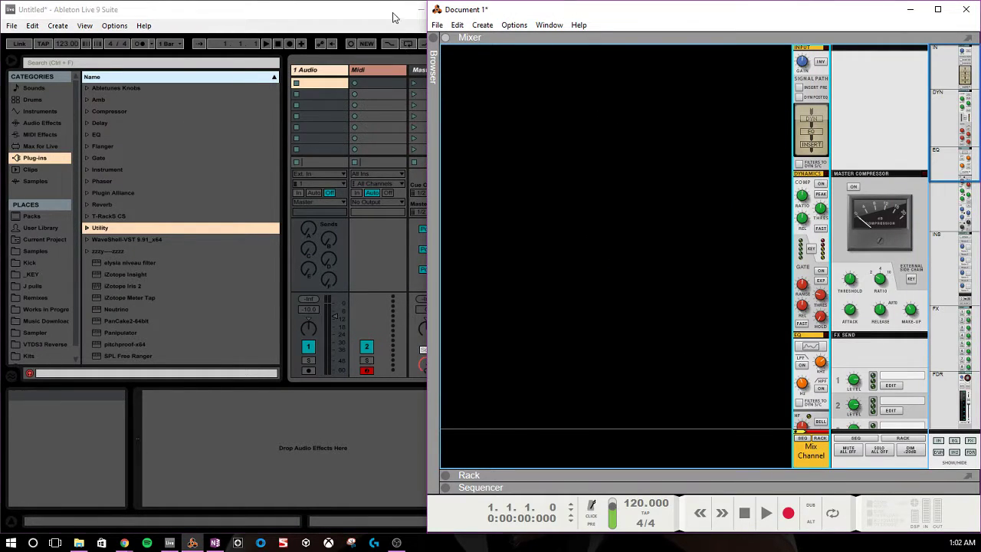
pyautogui.moveTo(435, 155); pyautogui.dragTo(785, 121)
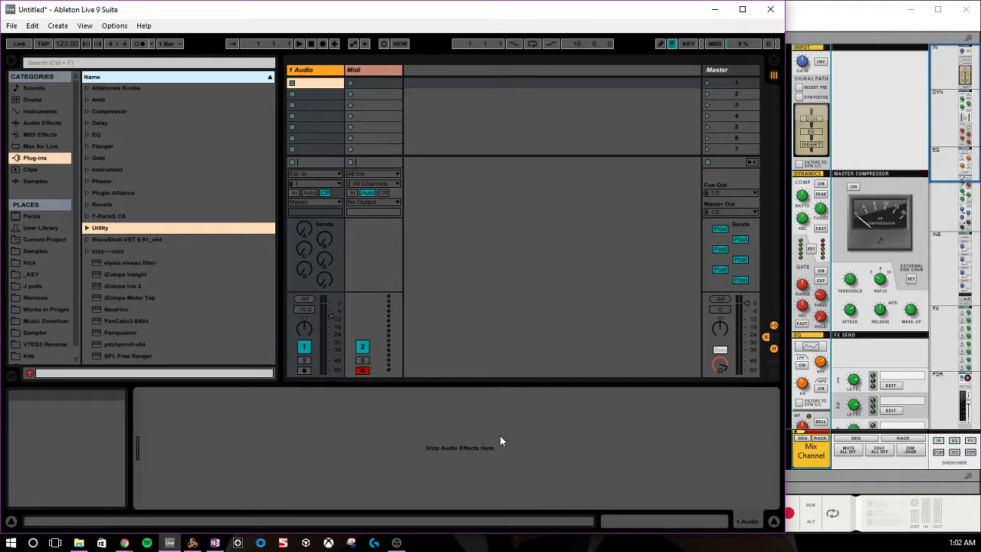
# Step: Switch Live's detail area to the Clip View and look at the Inserts section in Reason's mixer
pyautogui.hotkey('shift', 'Tab')
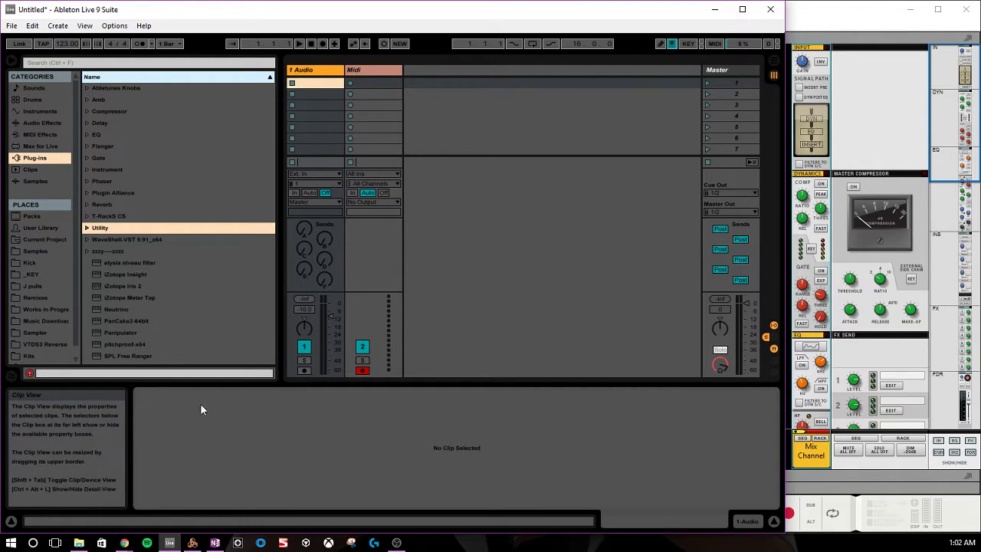
pyautogui.scroll(-6, 805, 230)
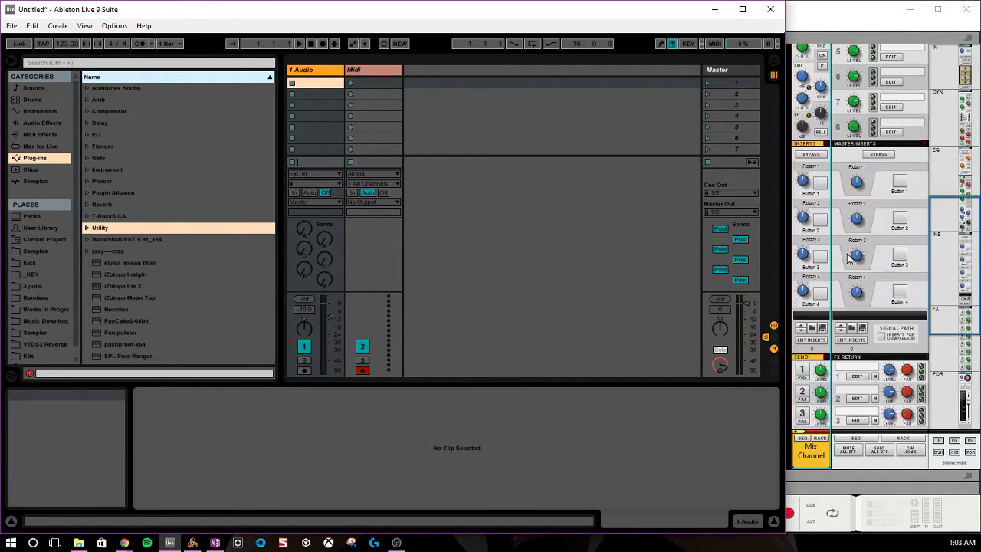
# Step: Examine Reason's mixer channel strip from the input and dynamics sections through the inserts and sends to the fader
pyautogui.scroll(5, 827, 245)
pyautogui.scroll(-4, 849, 261)
pyautogui.scroll(-3, 848, 257)
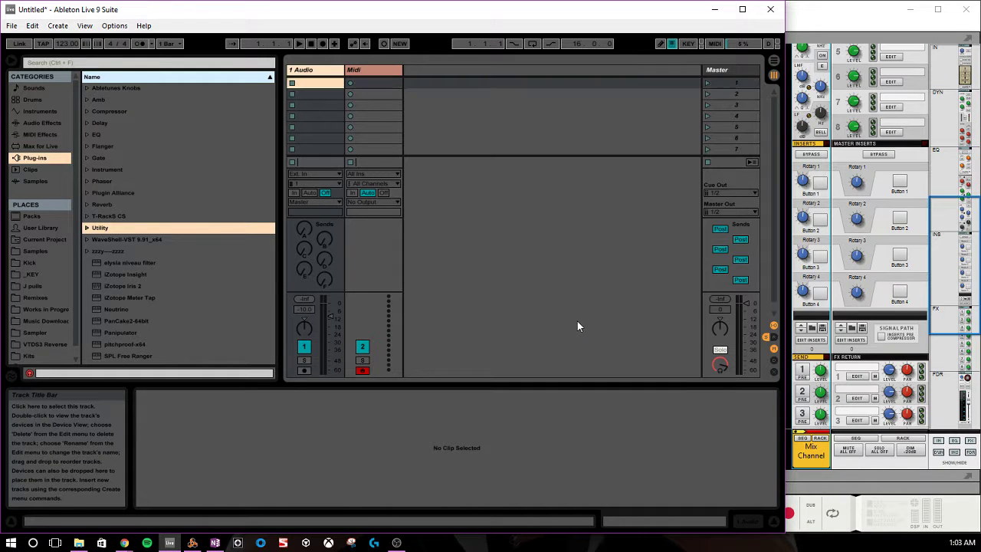
pyautogui.scroll(3, 893, 243)
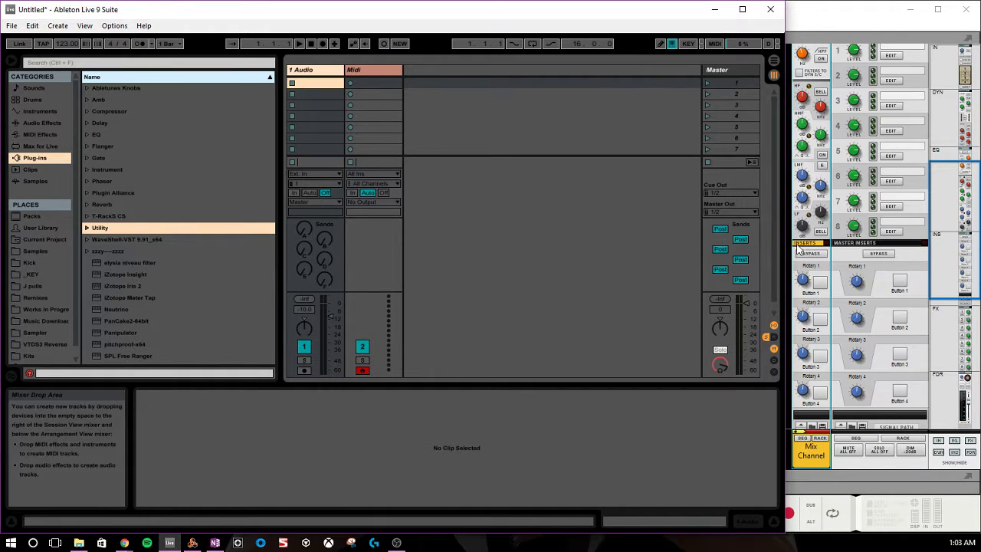
pyautogui.click(465, 180)
pyautogui.scroll(5, 823, 211)
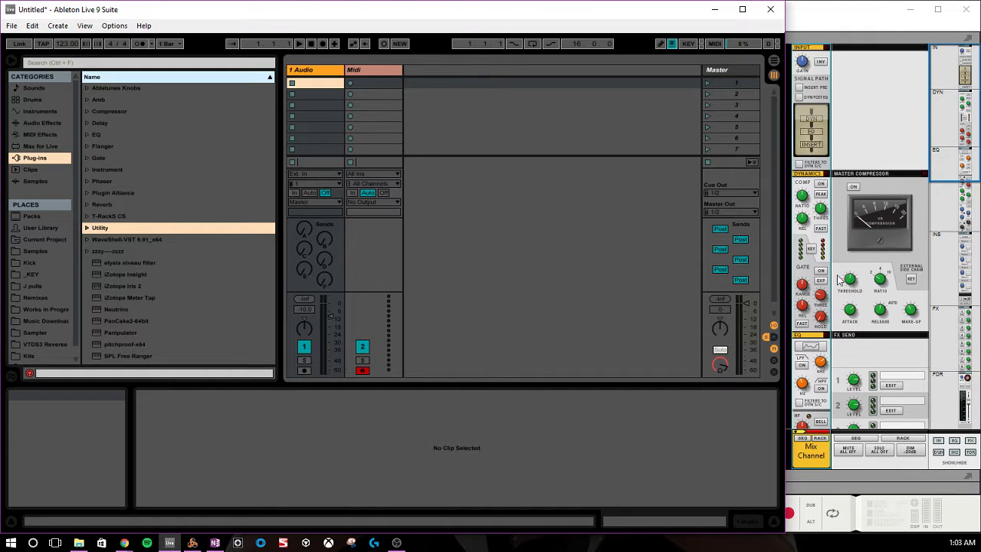
pyautogui.scroll(-5, 873, 260)
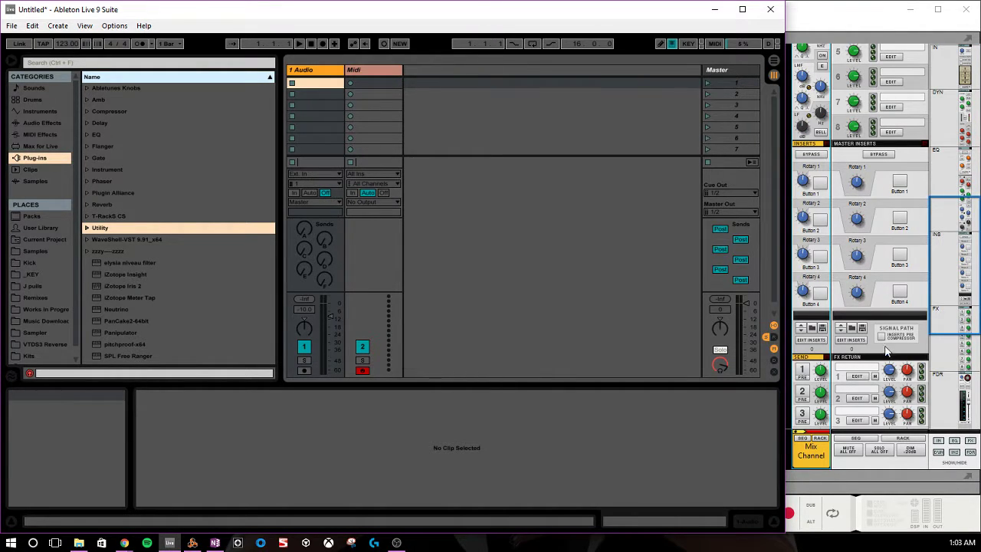
pyautogui.scroll(-5, 886, 352)
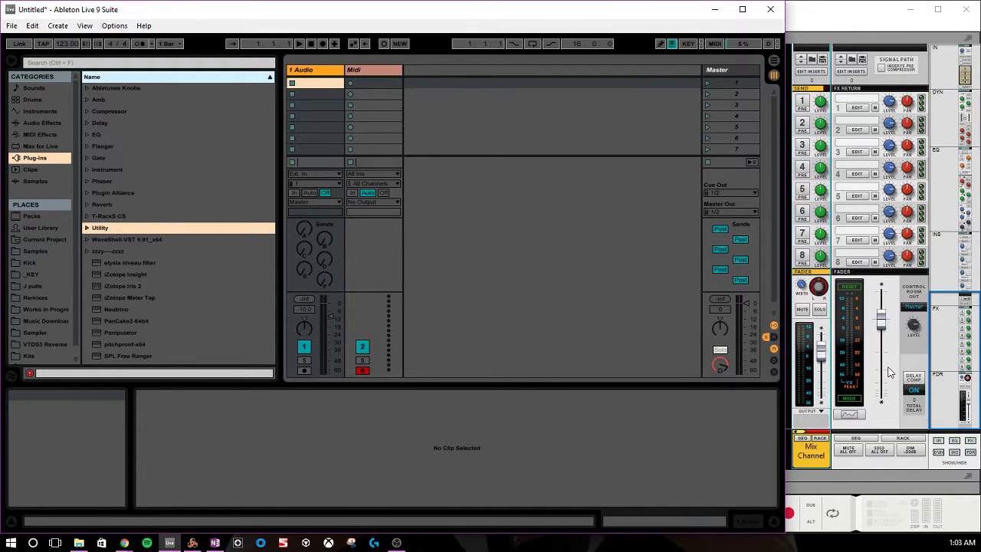
pyautogui.scroll(5, 856, 224)
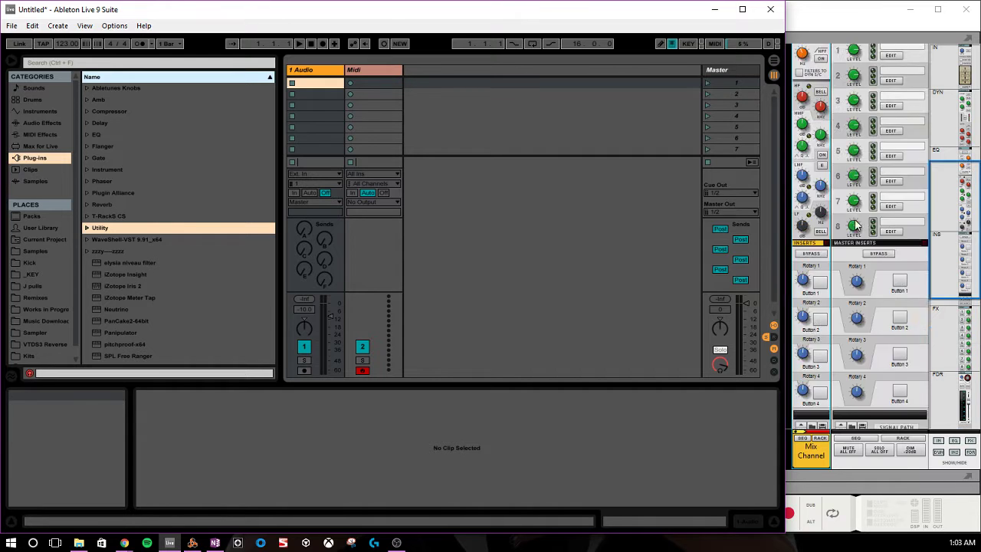
pyautogui.scroll(5, 856, 224)
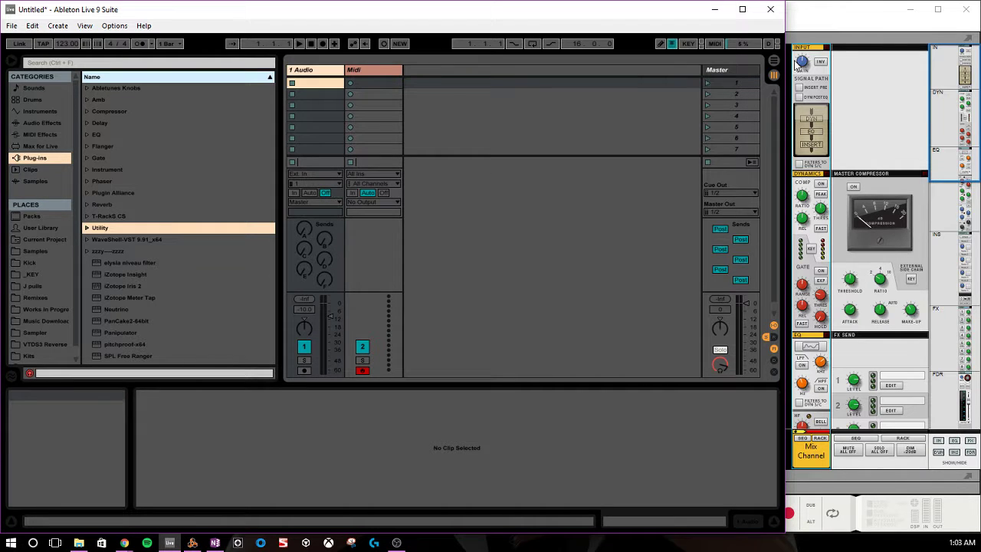
# Step: Add a Utility audio effect to the 1 Audio track in Ableton Live
pyautogui.click(63, 126)
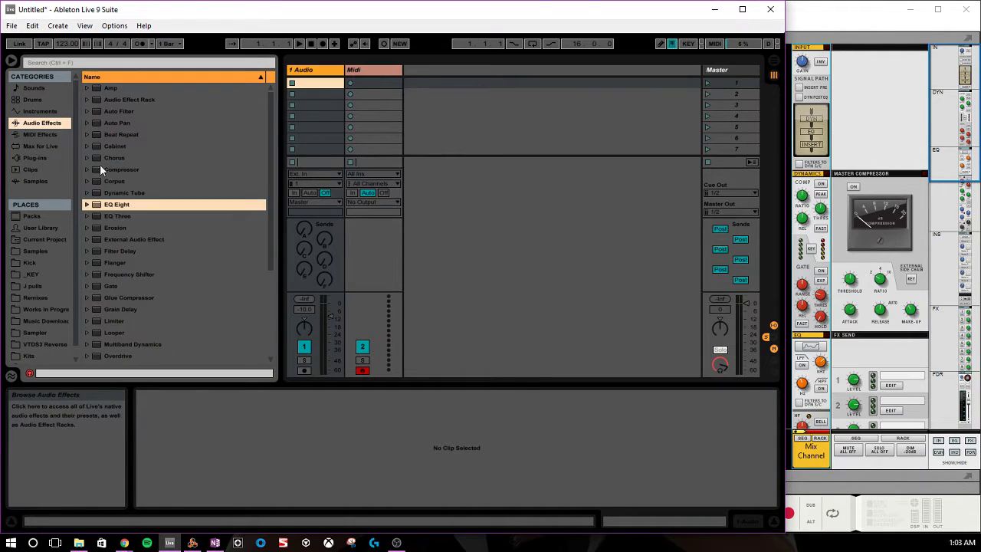
pyautogui.scroll(-4, 123, 199)
pyautogui.click(119, 335)
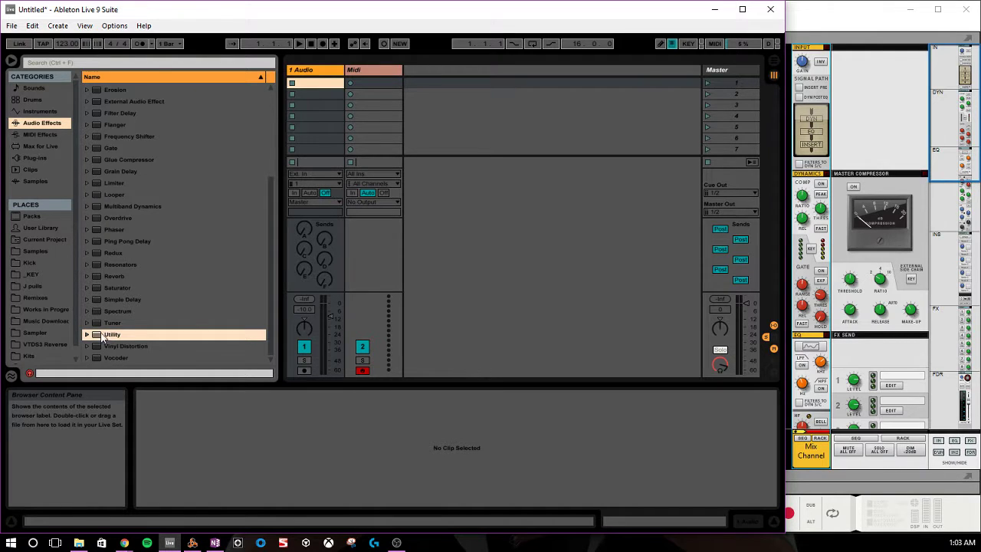
pyautogui.doubleClick(107, 334)
pyautogui.click(245, 438)
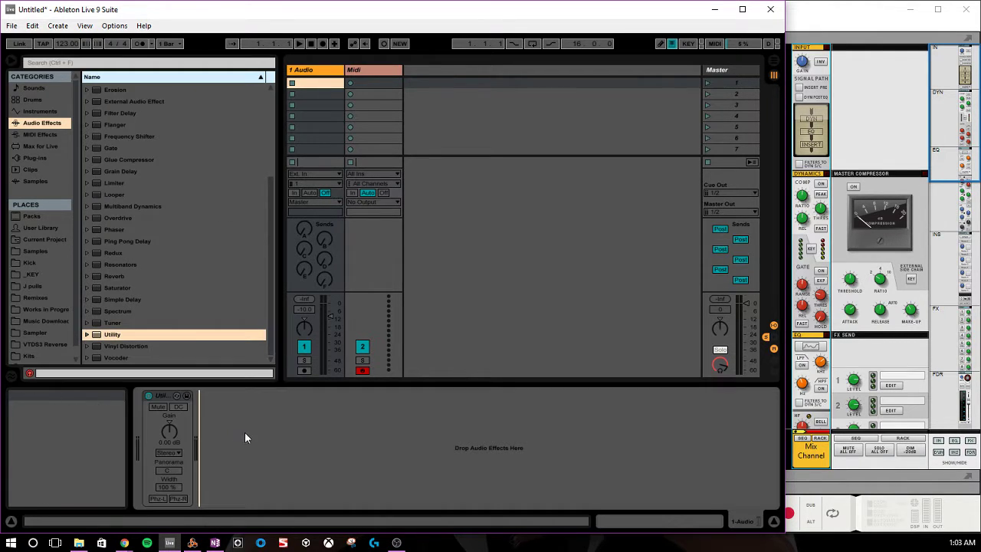
# Step: Compare the width and pan controls in Reason's fader section and the input section with Live's Utility device
pyautogui.scroll(-8, 829, 409)
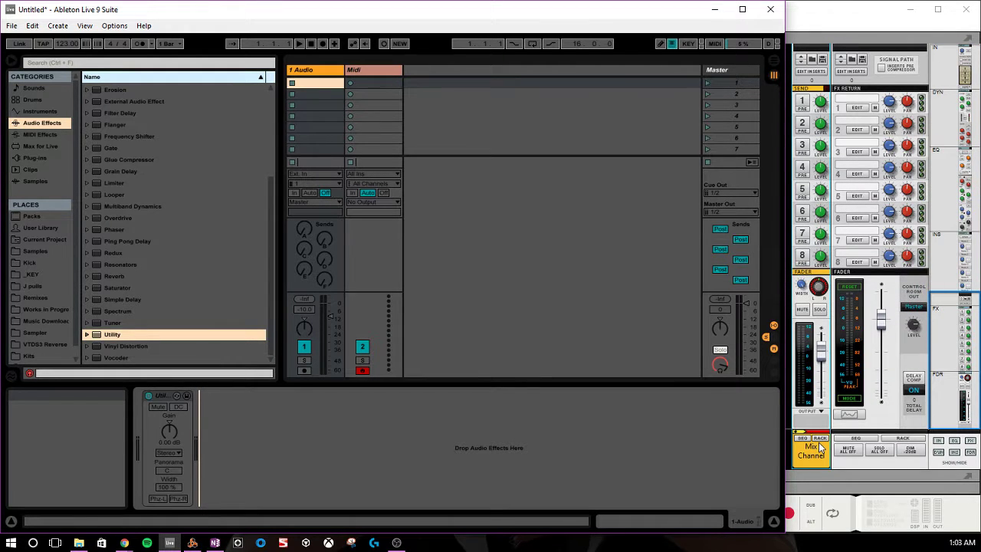
pyautogui.click(801, 288)
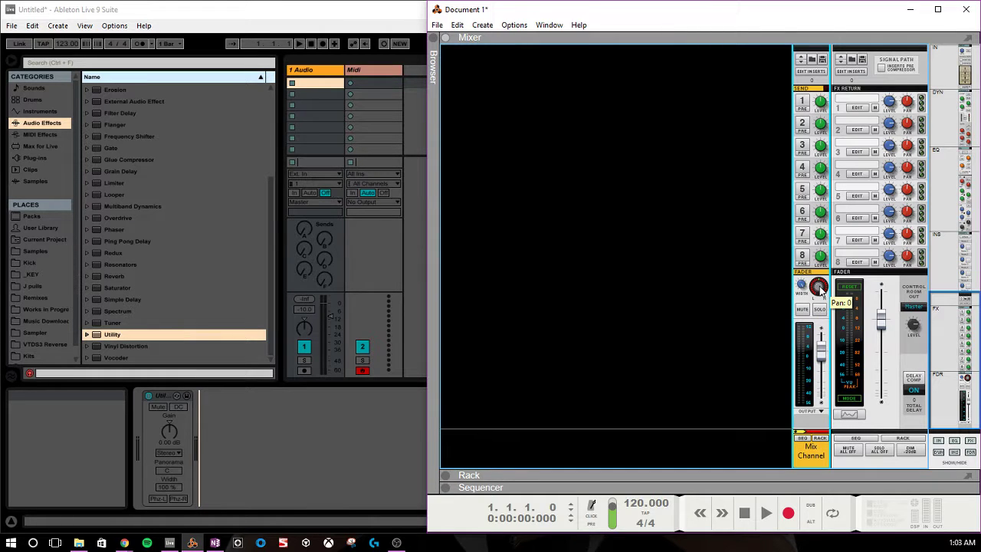
pyautogui.click(338, 426)
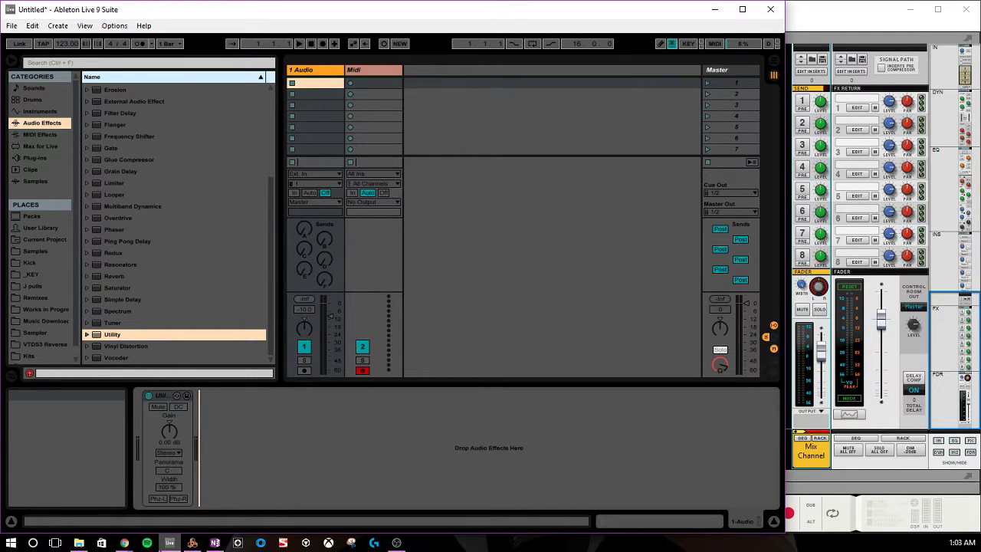
pyautogui.scroll(10, 818, 256)
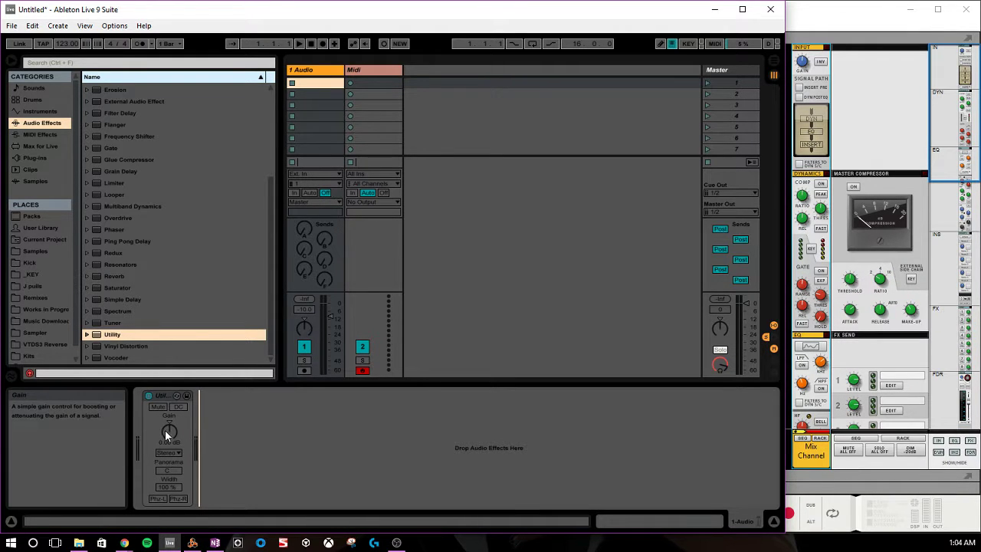
# Step: Rename the Utility device on the 1 Audio track as Input Gain
pyautogui.rightClick(163, 394)
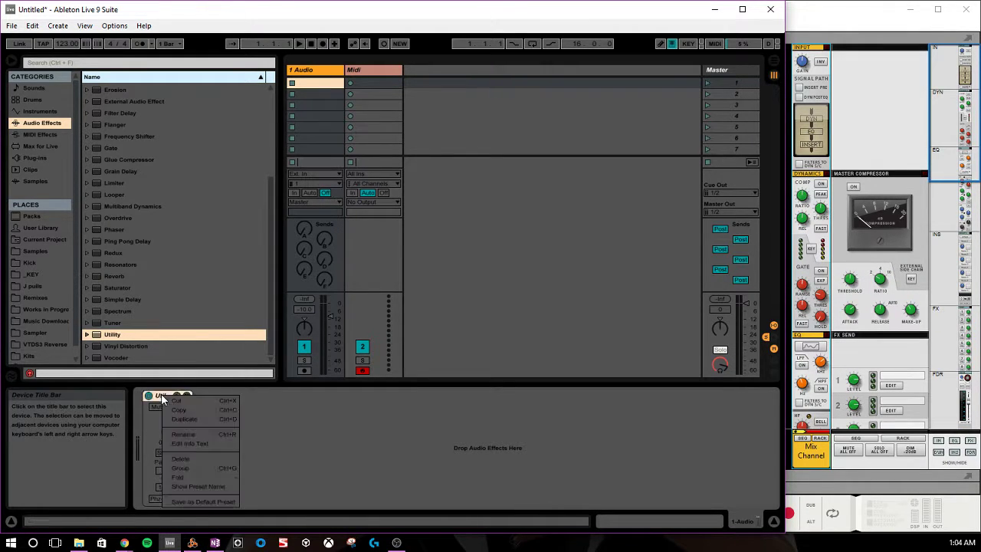
pyautogui.click(215, 434)
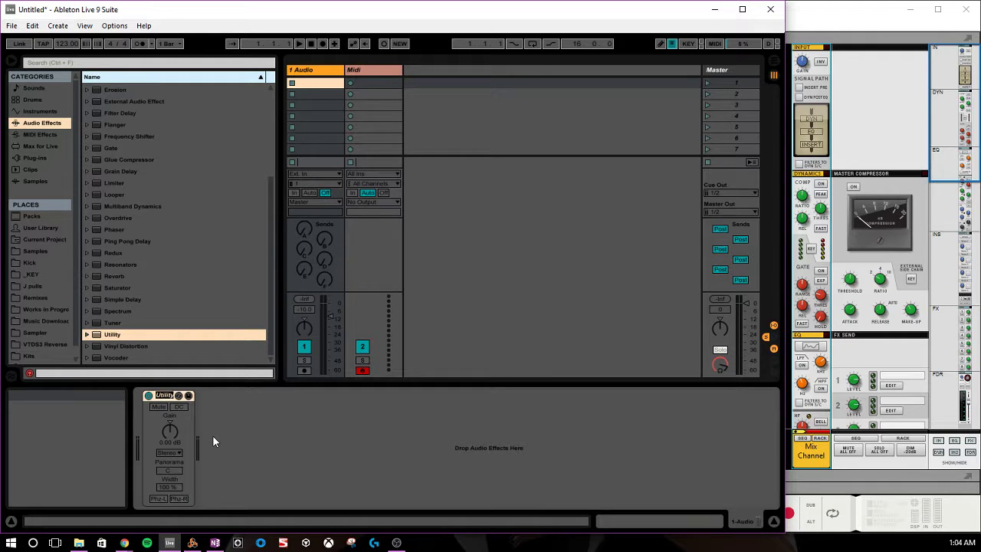
pyautogui.write('Input')
pyautogui.write(' Gain')
pyautogui.press('Return')
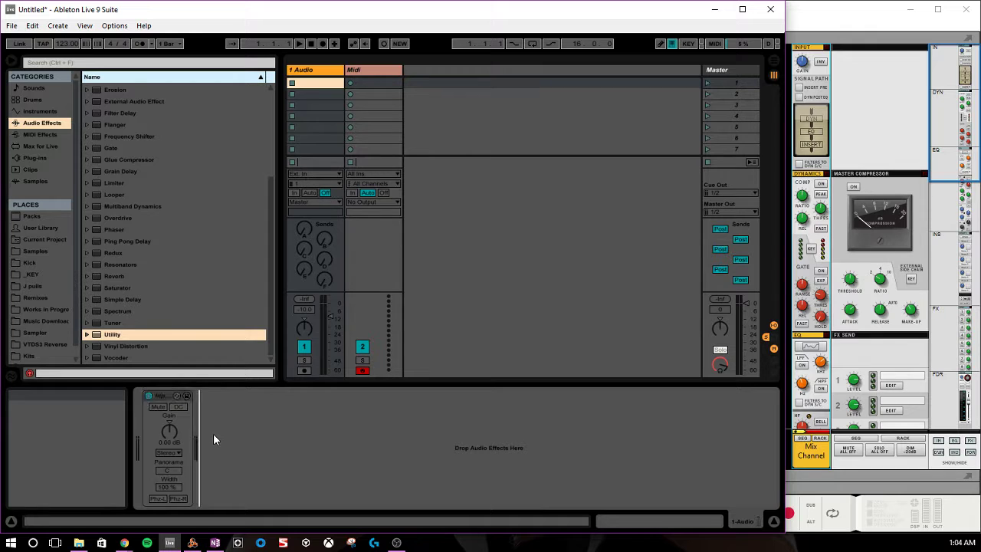
# Step: Add the Max audio effect M4L.dl.01.SimpleGain to the 1 Audio track and delete the Input Gain device
pyautogui.click(40, 145)
pyautogui.click(89, 88)
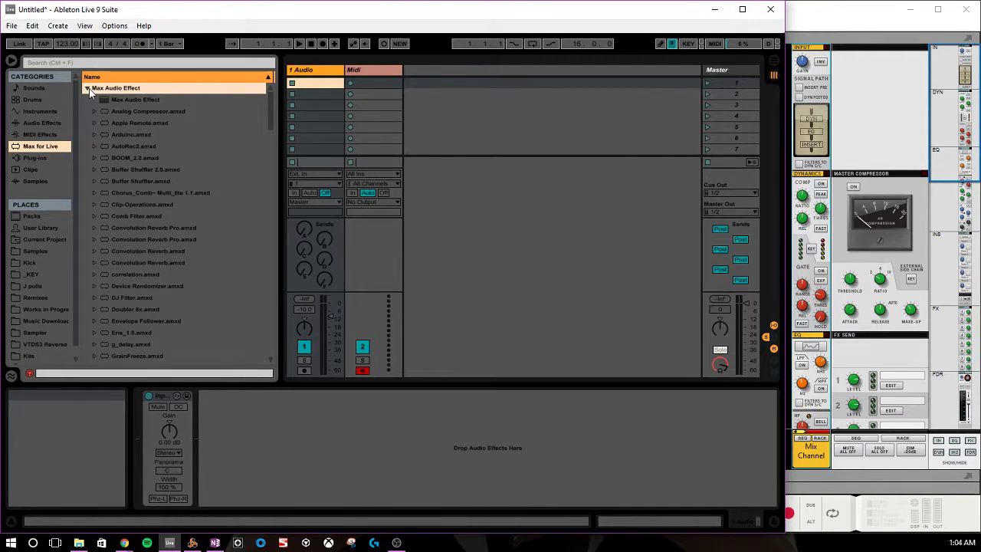
pyautogui.scroll(-5, 199, 292)
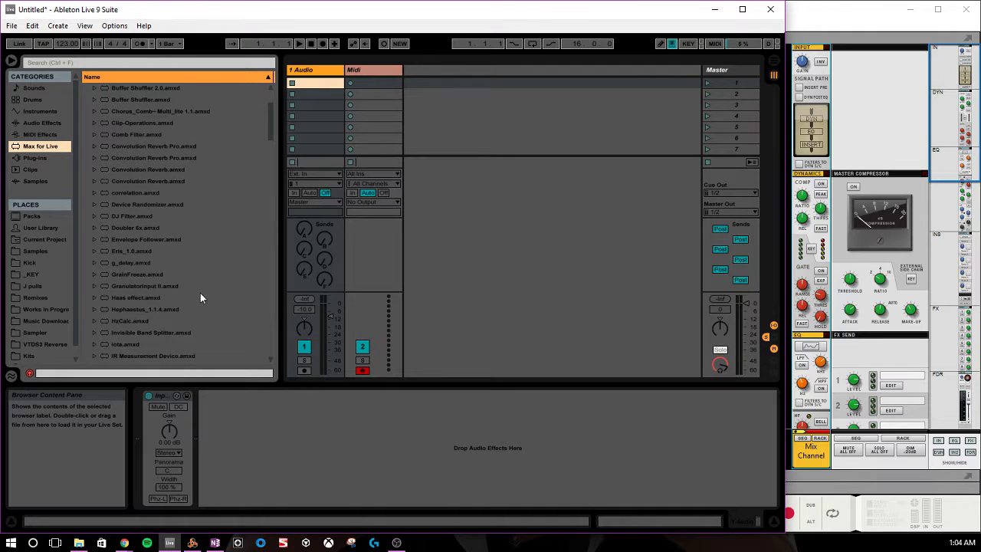
pyautogui.scroll(-7, 196, 300)
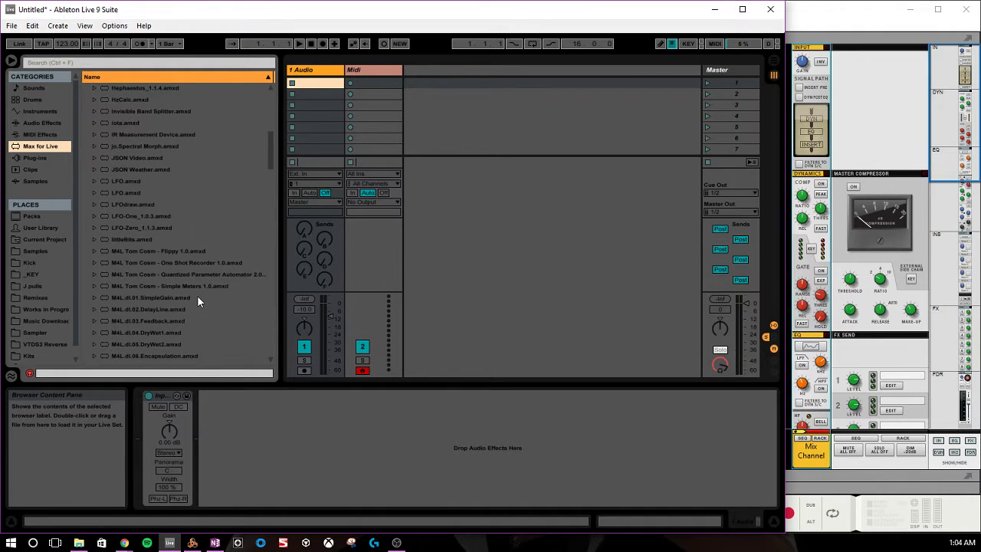
pyautogui.scroll(-2, 196, 301)
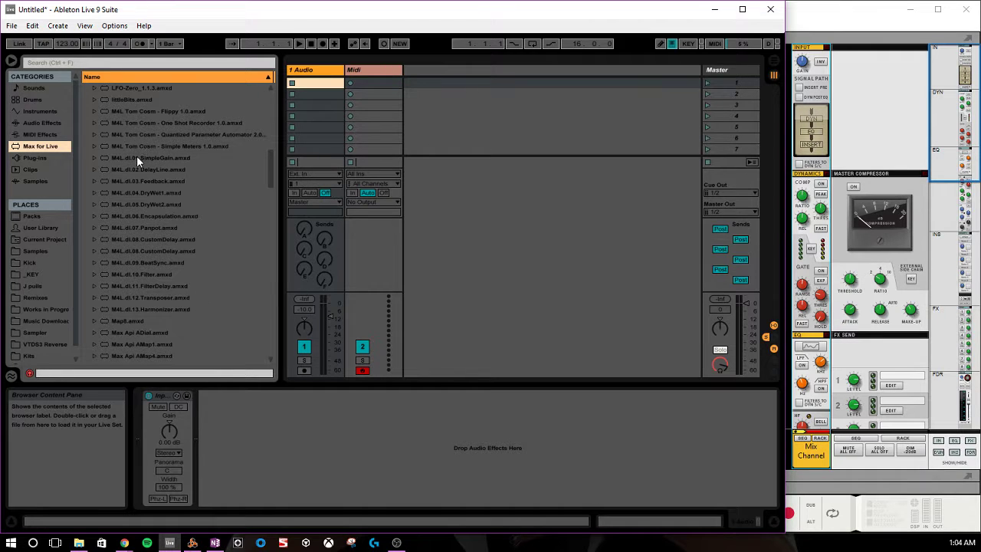
pyautogui.moveTo(136, 158); pyautogui.dragTo(222, 448)
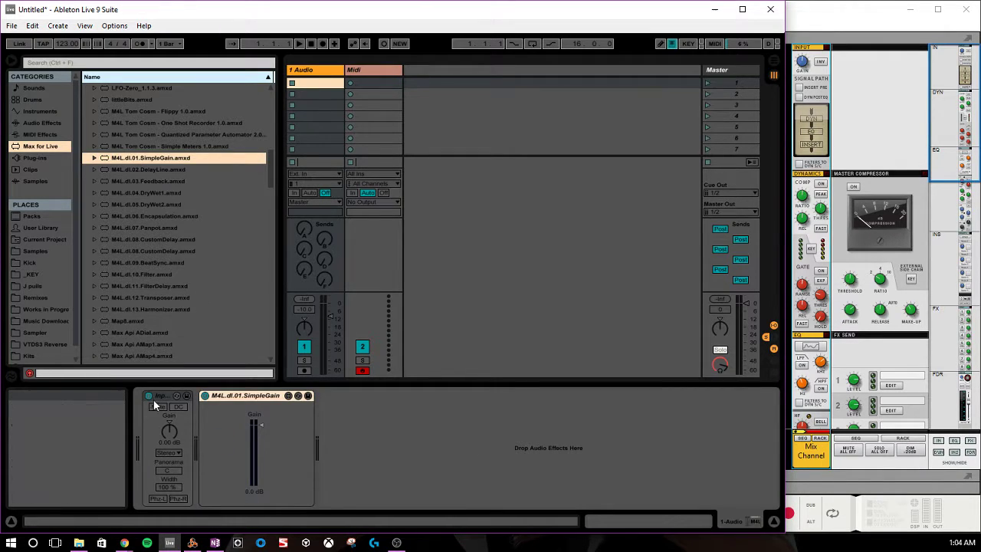
pyautogui.click(405, 411)
pyautogui.press('Delete')
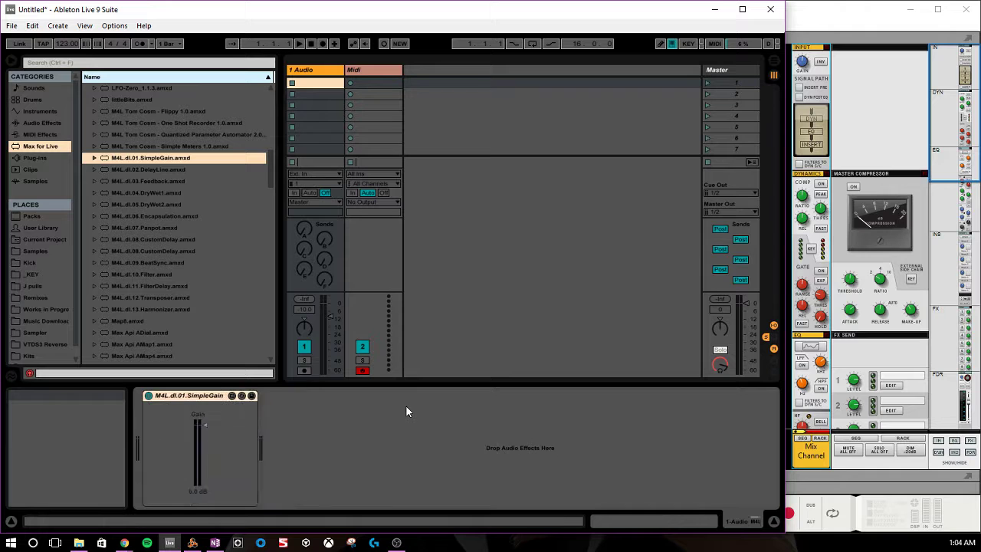
# Step: Try SimpleGain's gain slider, compare it with the input gain knob in Reason's mixer and restore the slider to 0.0 dB
pyautogui.click(187, 430)
pyautogui.click(203, 424)
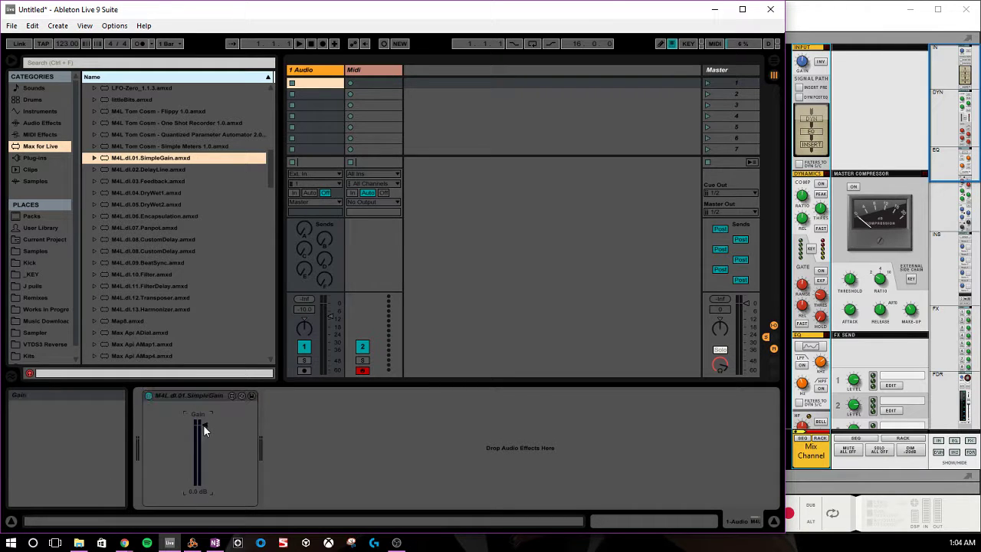
pyautogui.click(804, 65)
pyautogui.moveTo(803, 65); pyautogui.dragTo(818, 198)
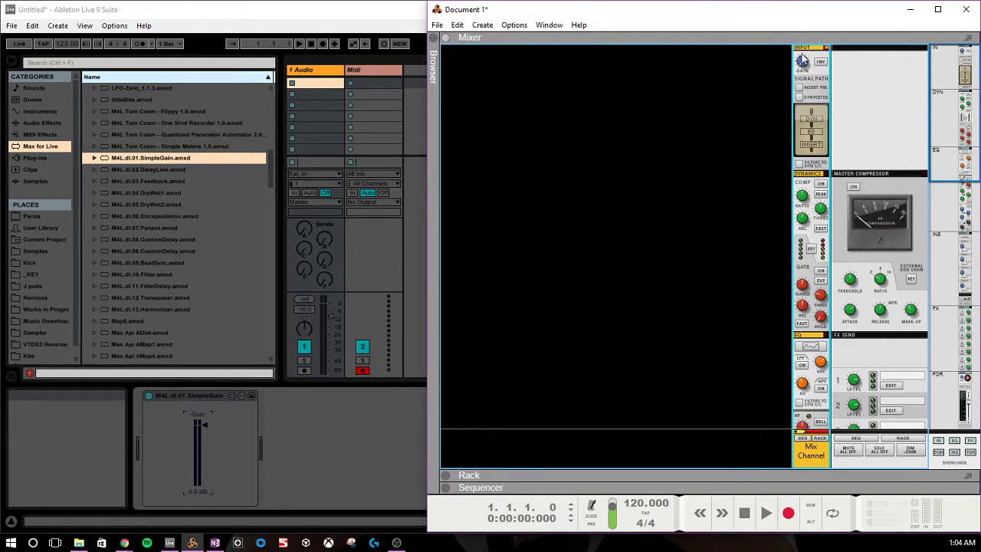
pyautogui.click(328, 443)
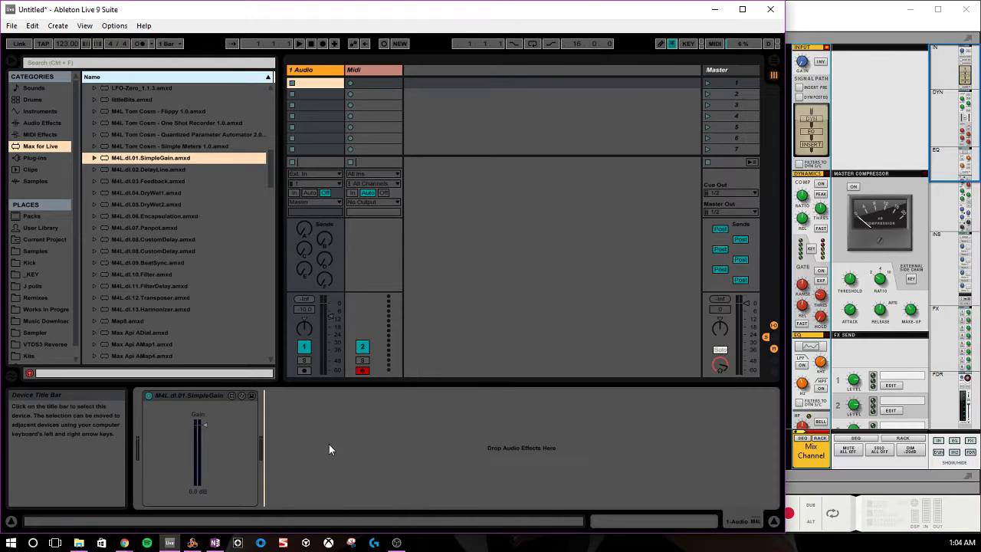
pyautogui.click(203, 423)
pyautogui.moveTo(203, 421); pyautogui.dragTo(203, 429)
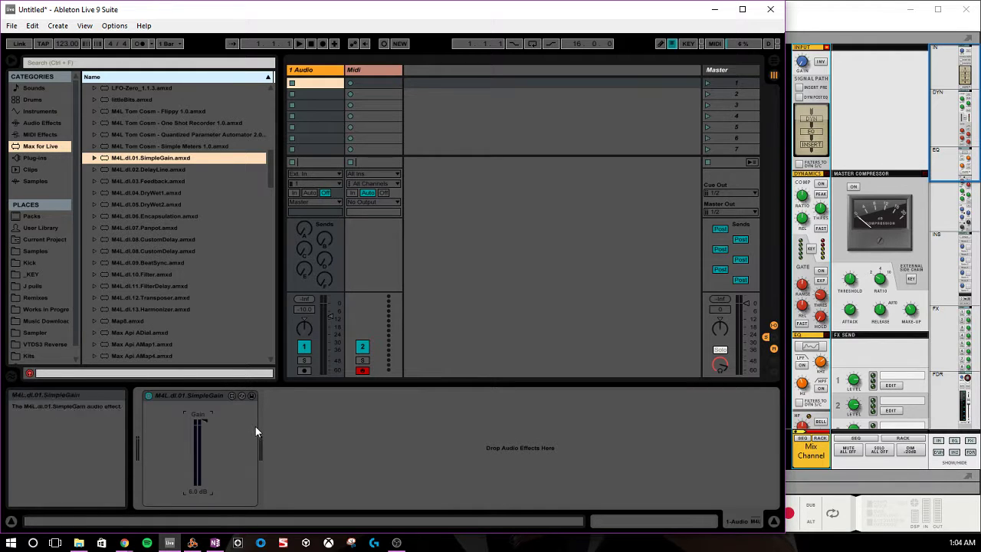
pyautogui.hotkey('ctrl', 'y')
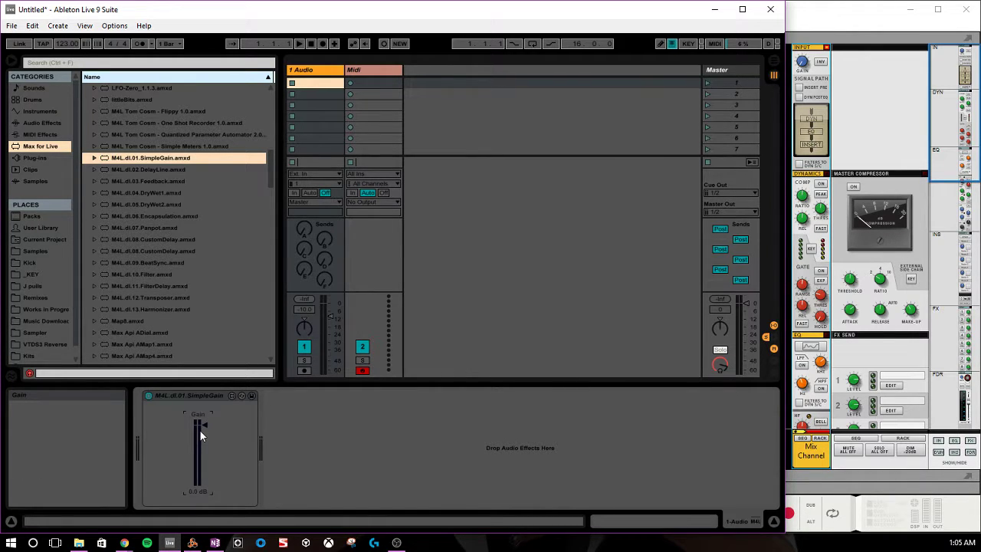
# Step: Place a Utility audio effect in front of SimpleGain on the 1 Audio track and delete the SimpleGain device
pyautogui.click(40, 134)
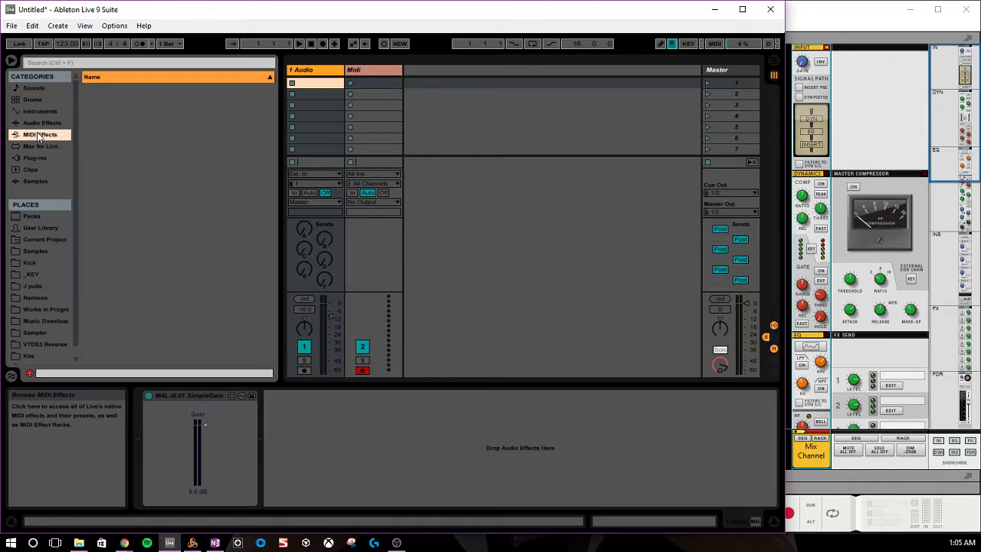
pyautogui.click(42, 122)
pyautogui.moveTo(108, 338); pyautogui.dragTo(164, 435)
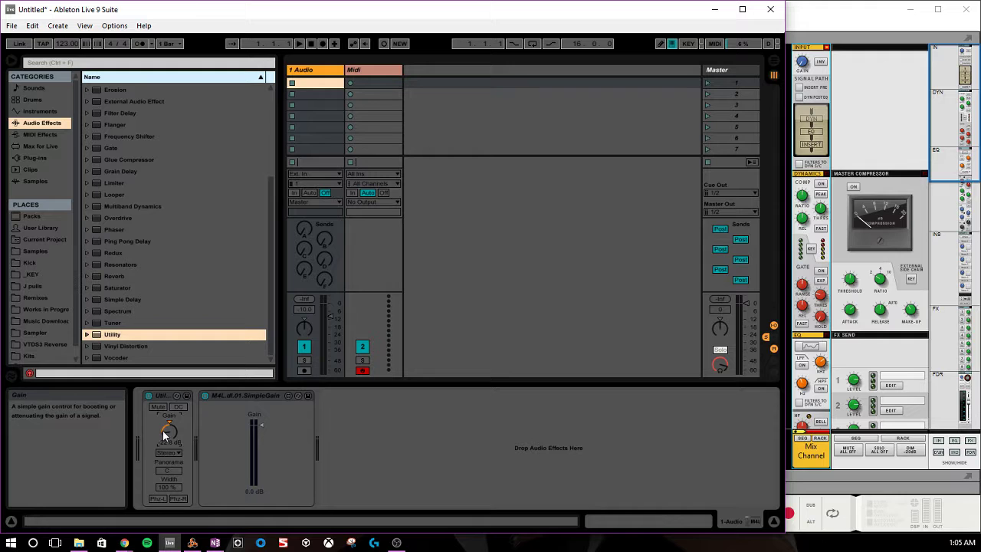
pyautogui.click(233, 395)
pyautogui.press('Delete')
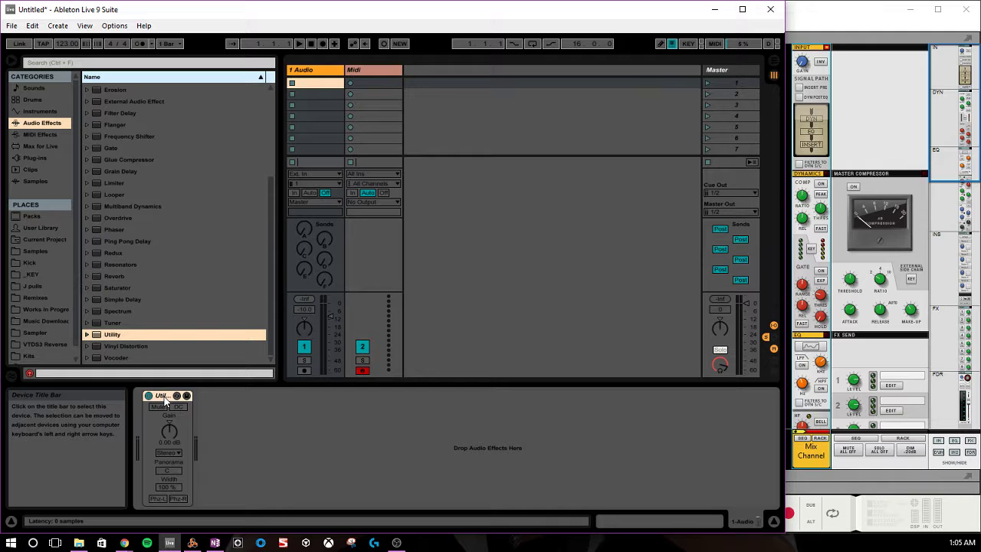
# Step: Rename the new Utility device as Input Gain and leave it selected
pyautogui.click(164, 396)
pyautogui.write('In')
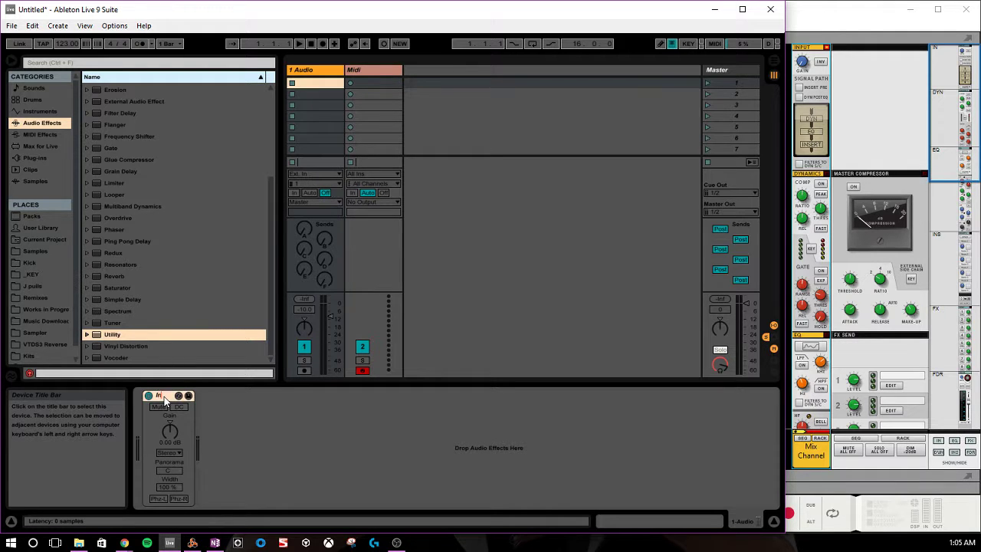
pyautogui.write('put Gain')
pyautogui.press('Return')
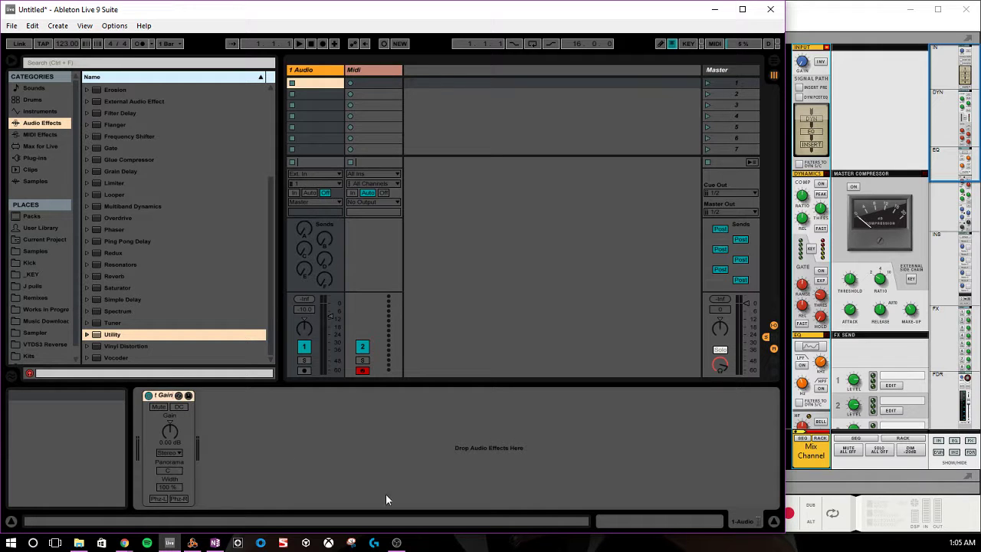
pyautogui.click(260, 454)
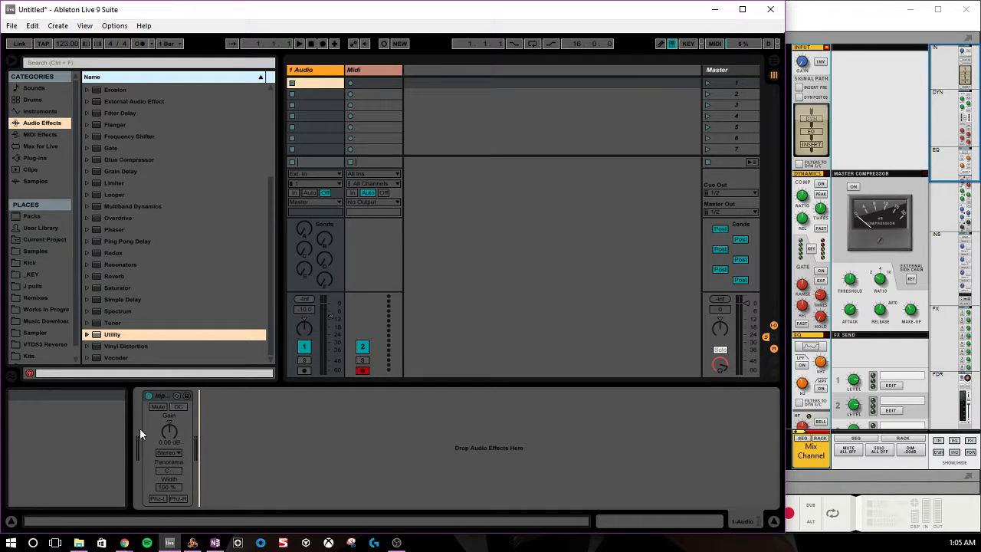
pyautogui.click(155, 394)
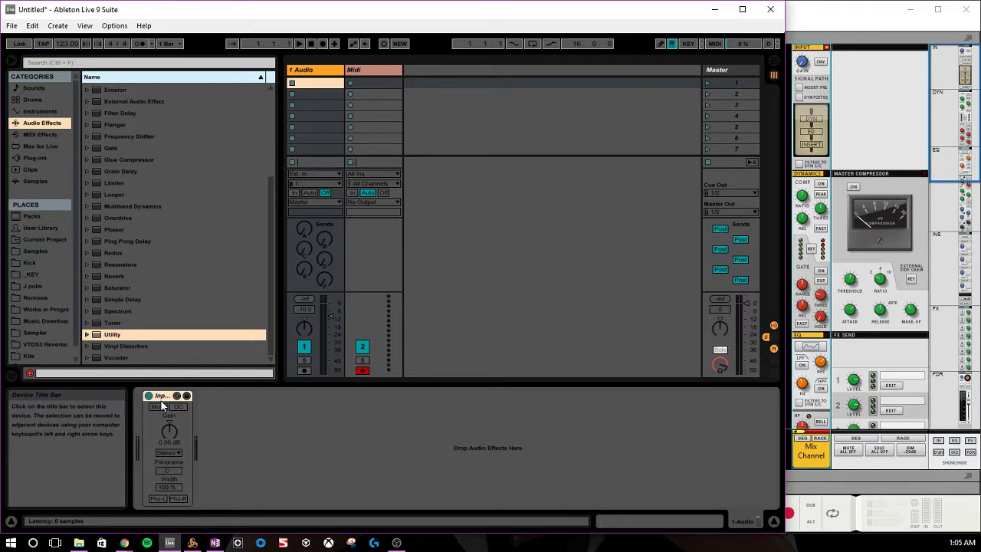
# Step: Group the Input Gain device into an Audio Effect Rack and show the rack's chain list and macro controls
pyautogui.scroll(-5, 818, 206)
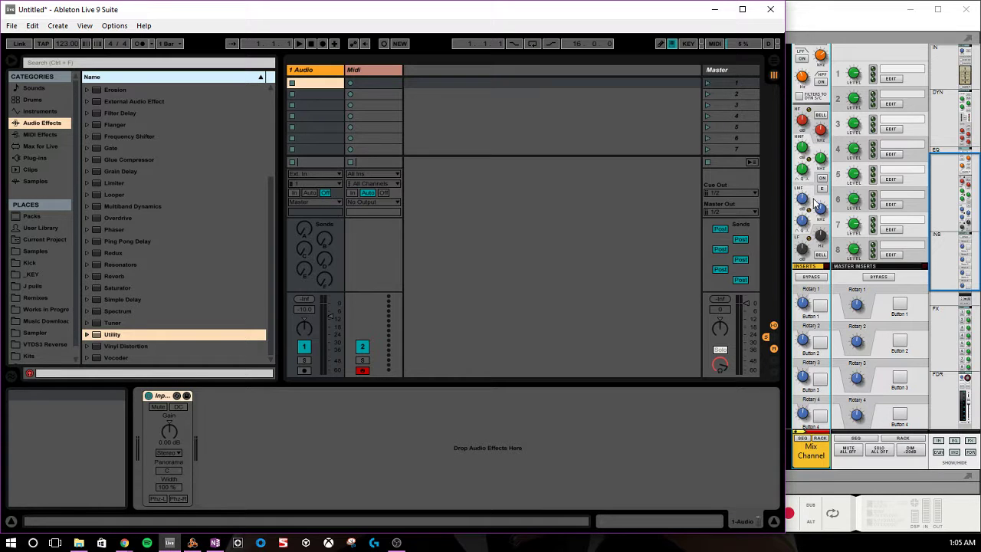
pyautogui.scroll(3, 817, 205)
pyautogui.scroll(2, 817, 205)
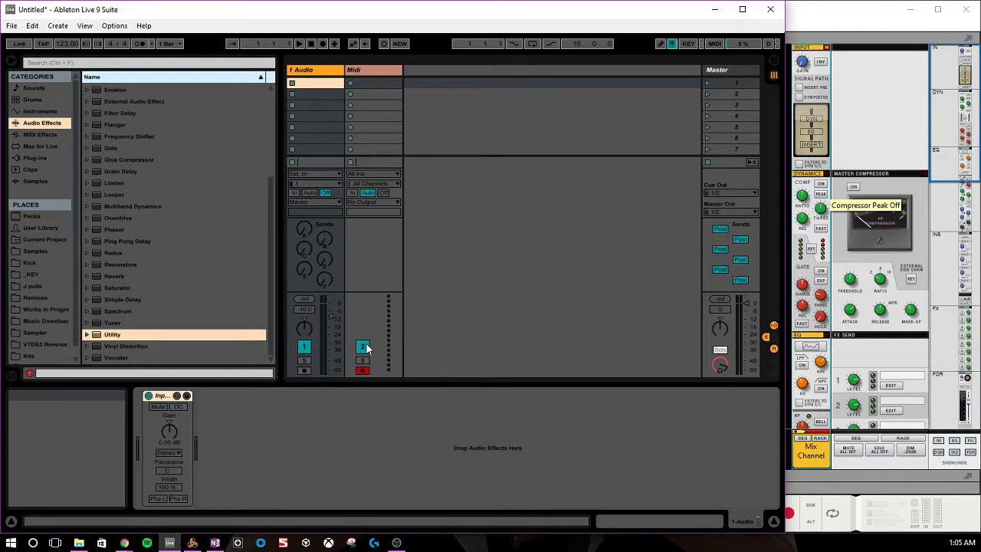
pyautogui.rightClick(167, 397)
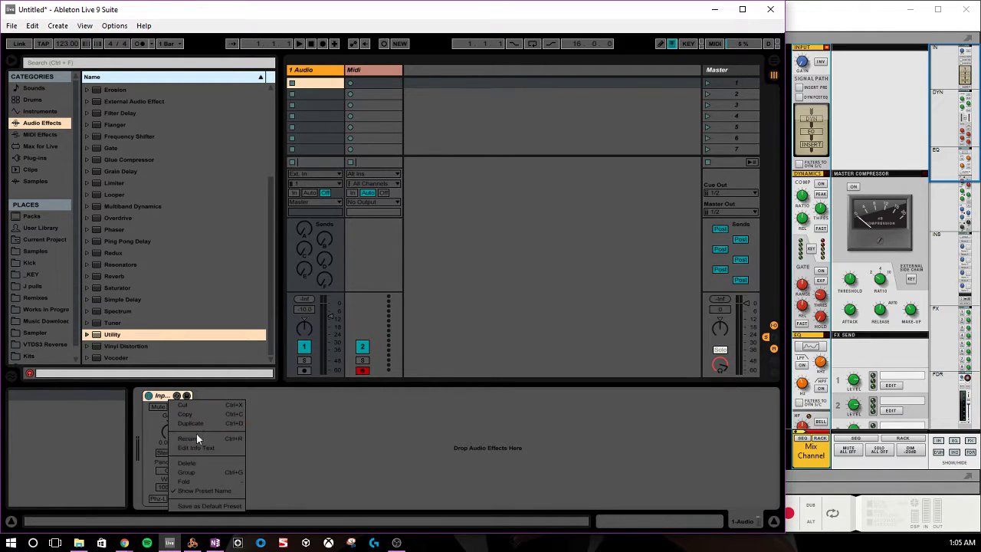
pyautogui.click(207, 472)
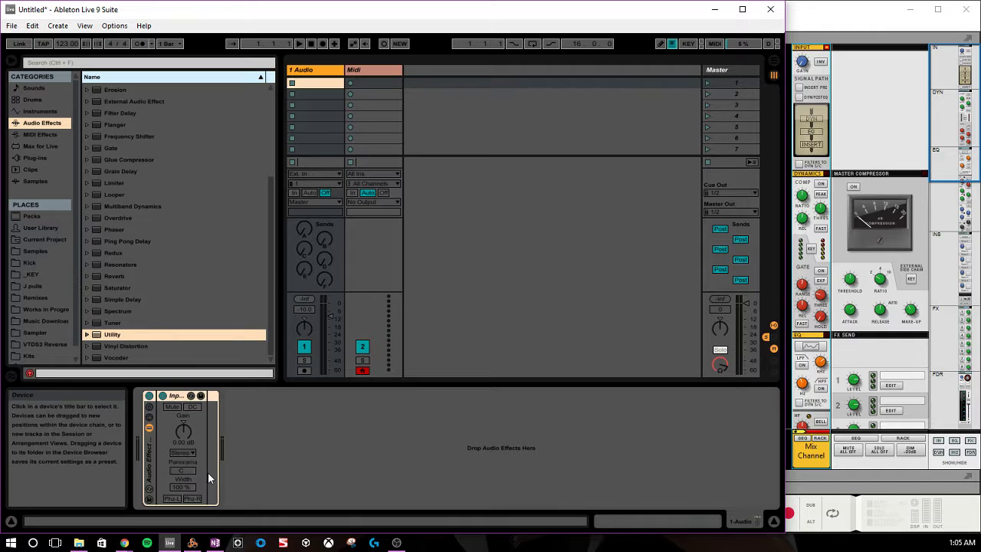
pyautogui.click(149, 407)
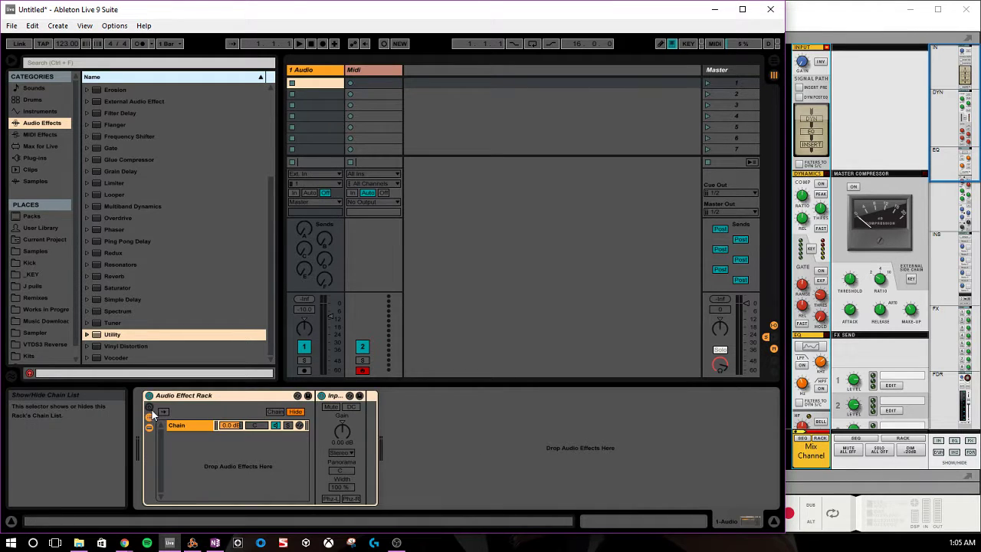
pyautogui.click(149, 416)
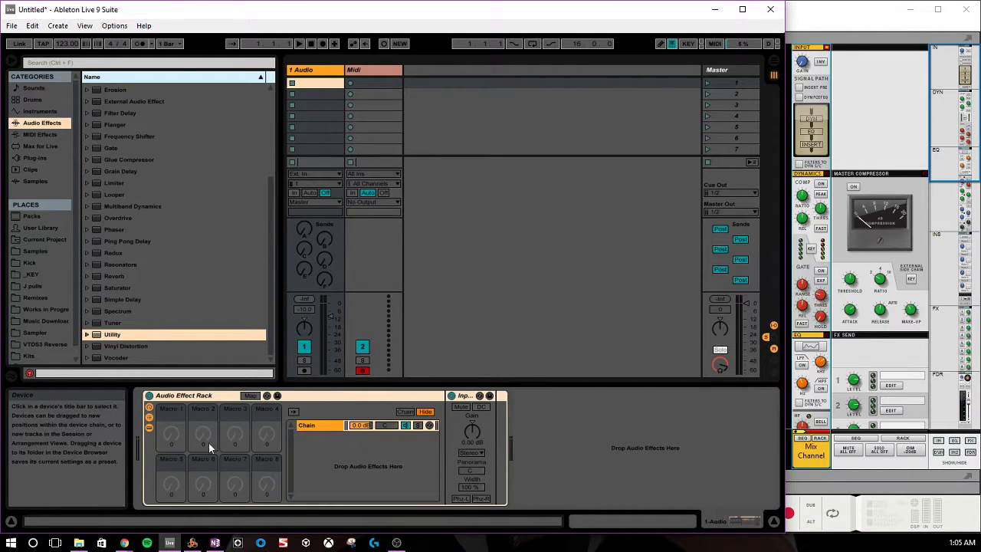
# Step: Try mapping the Input Gain device's Gain to Macro 1 and remove the mapping
pyautogui.rightClick(472, 432)
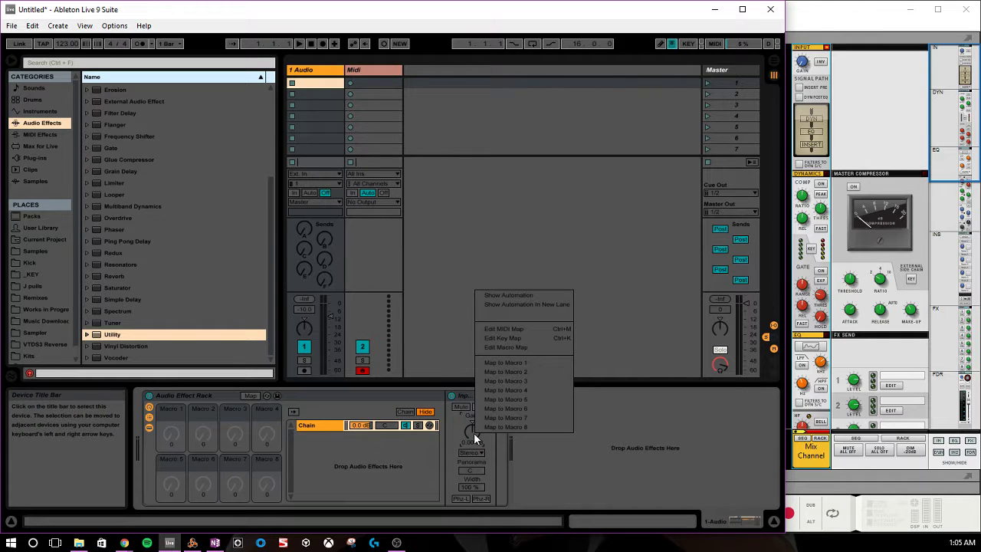
pyautogui.click(516, 364)
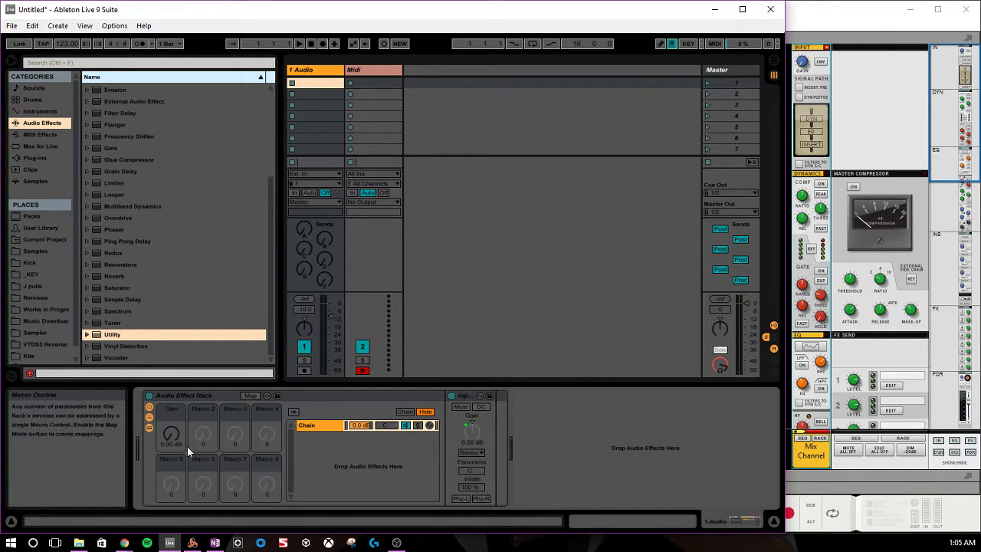
pyautogui.rightClick(475, 431)
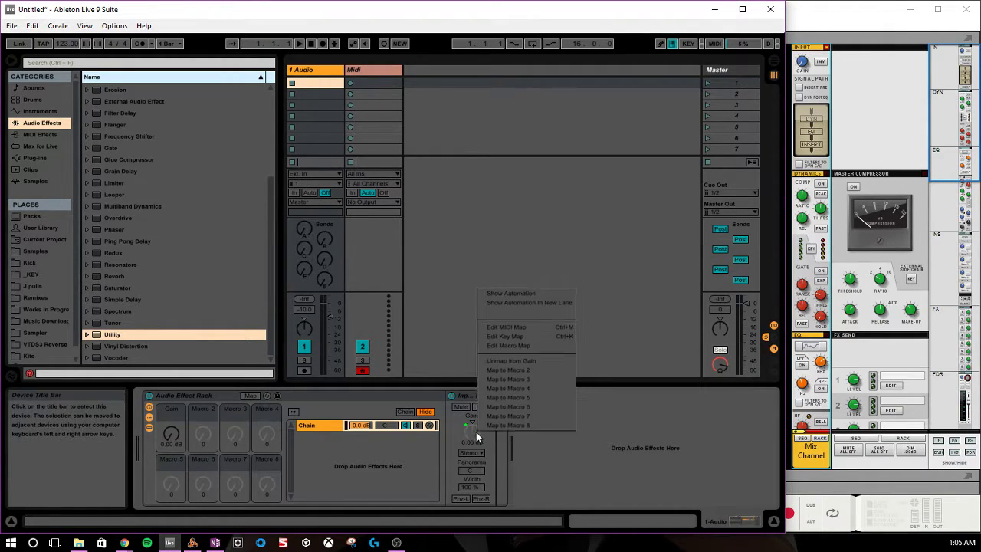
pyautogui.click(517, 360)
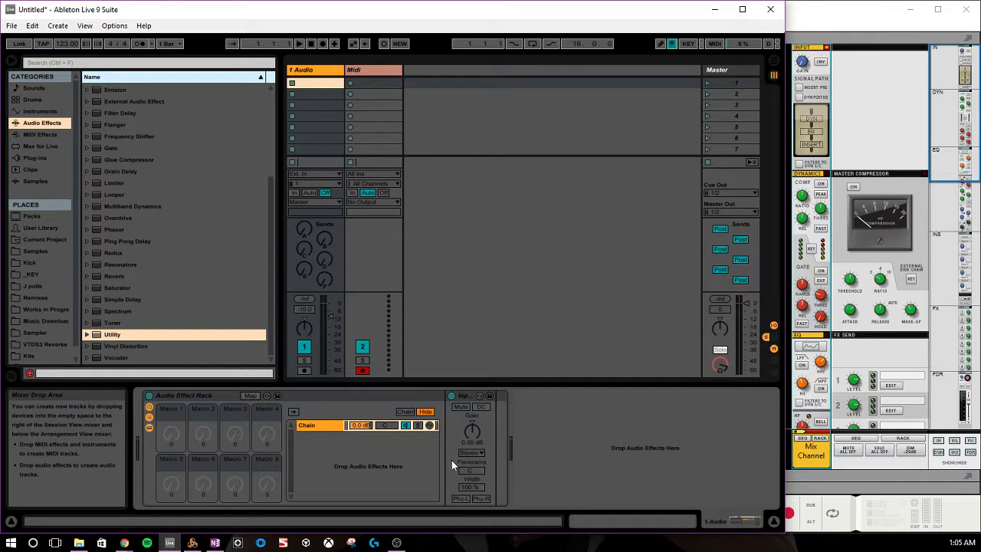
# Step: Map the Input Gain device's Gain to Macro 1 and reset the macro to 0.00 dB
pyautogui.moveTo(470, 430); pyautogui.dragTo(471, 440)
pyautogui.rightClick(472, 424)
pyautogui.click(519, 350)
pyautogui.rightClick(466, 431)
pyautogui.click(506, 367)
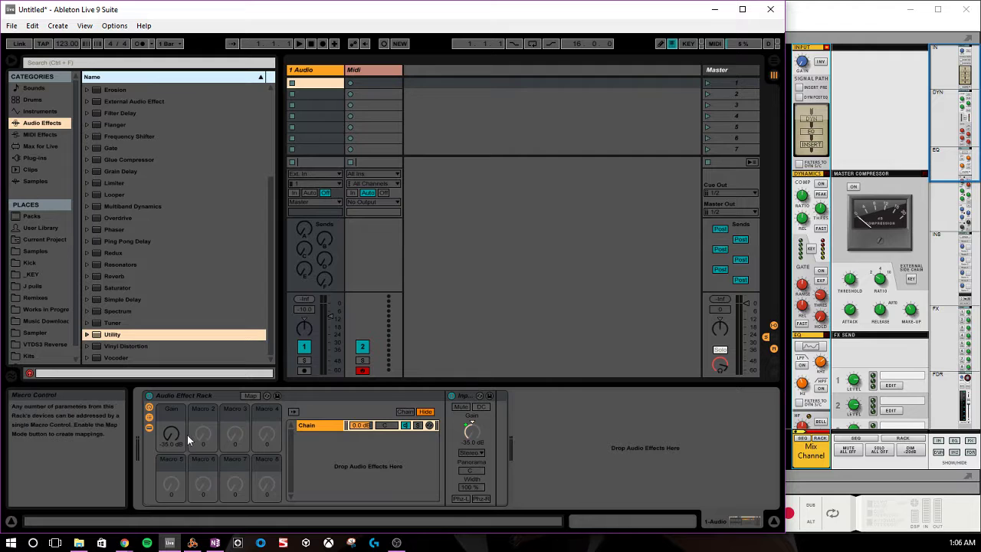
pyautogui.click(167, 439)
pyautogui.press('Delete')
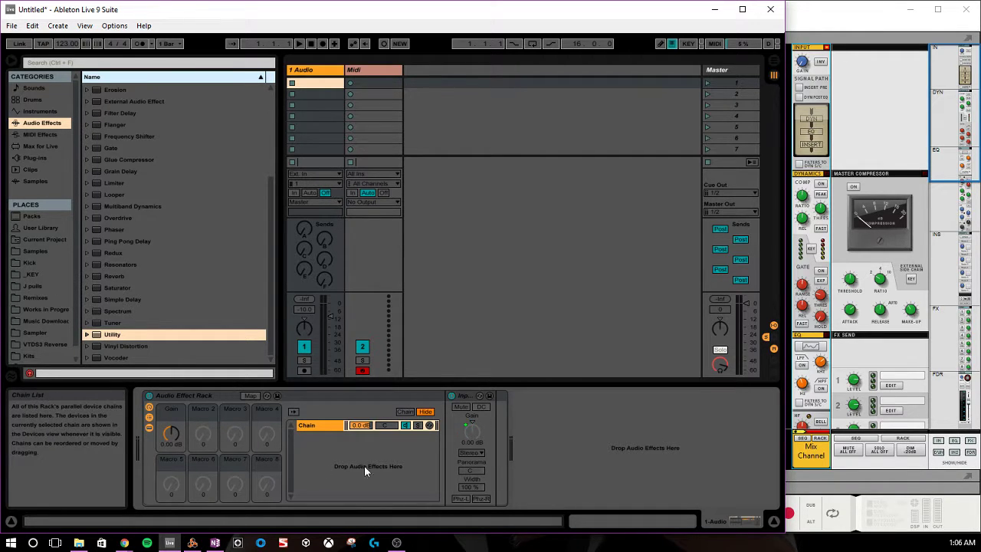
# Step: Rename the mapped Gain macro as Input Gain and color it red
pyautogui.rightClick(174, 409)
pyautogui.click(212, 338)
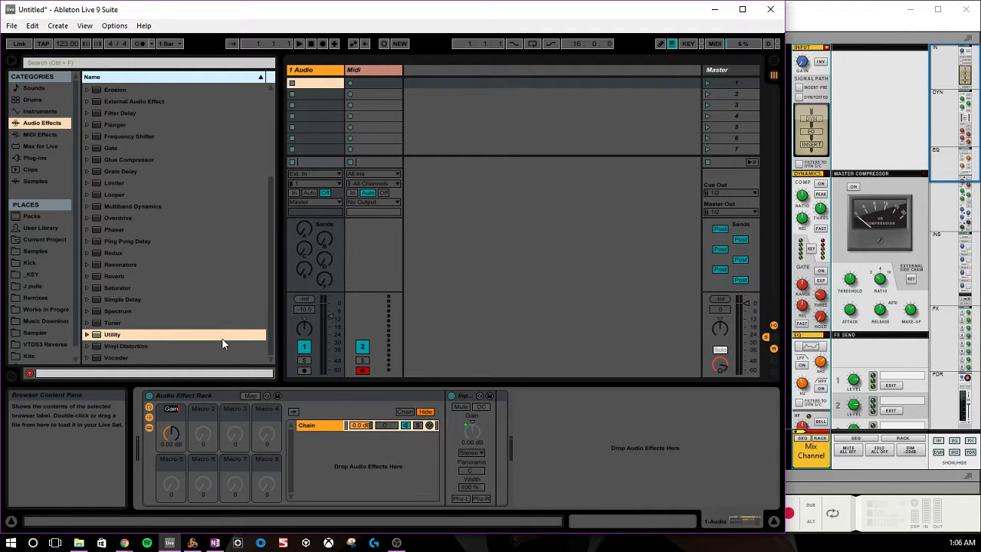
pyautogui.write('Input Gain')
pyautogui.press('BackSpace')
pyautogui.press('BackSpace')
pyautogui.press('BackSpace')
pyautogui.press('BackSpace')
pyautogui.press('BackSpace')
pyautogui.press('BackSpace')
pyautogui.press('BackSpace')
pyautogui.press('BackSpace')
pyautogui.write('nput Gain')
pyautogui.rightClick(163, 408)
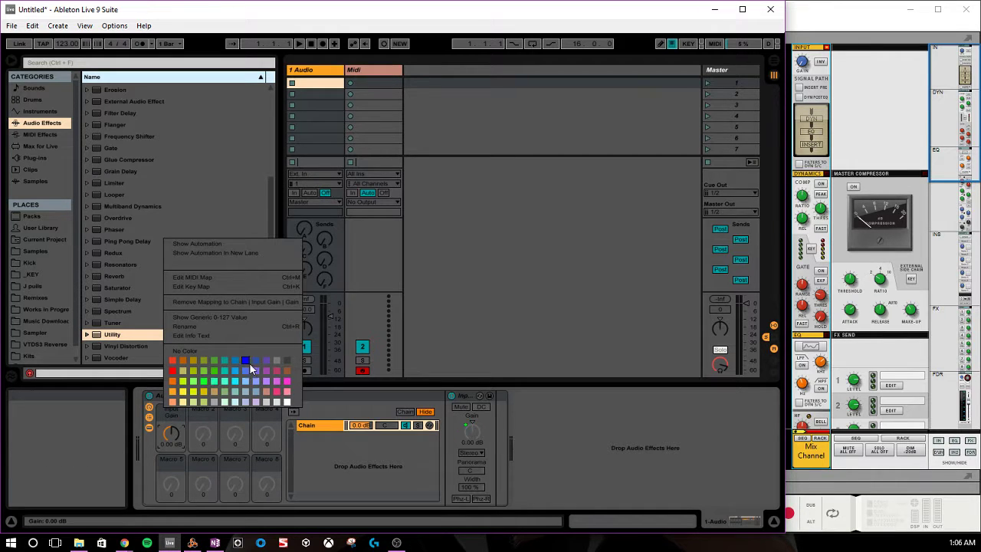
pyautogui.click(173, 371)
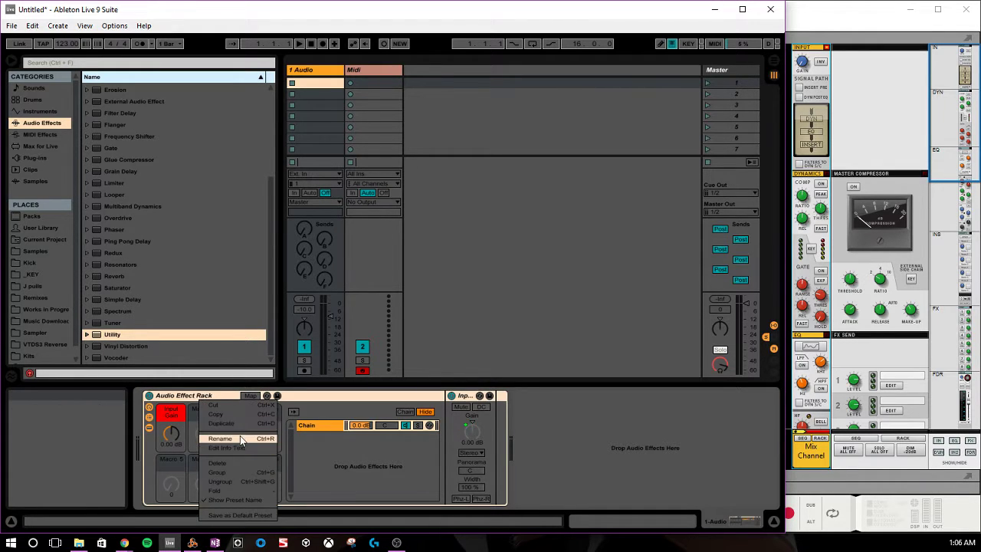
# Step: Rename the Audio Effect Rack as Input FX and hide its chain list
pyautogui.click(240, 436)
pyautogui.write('In')
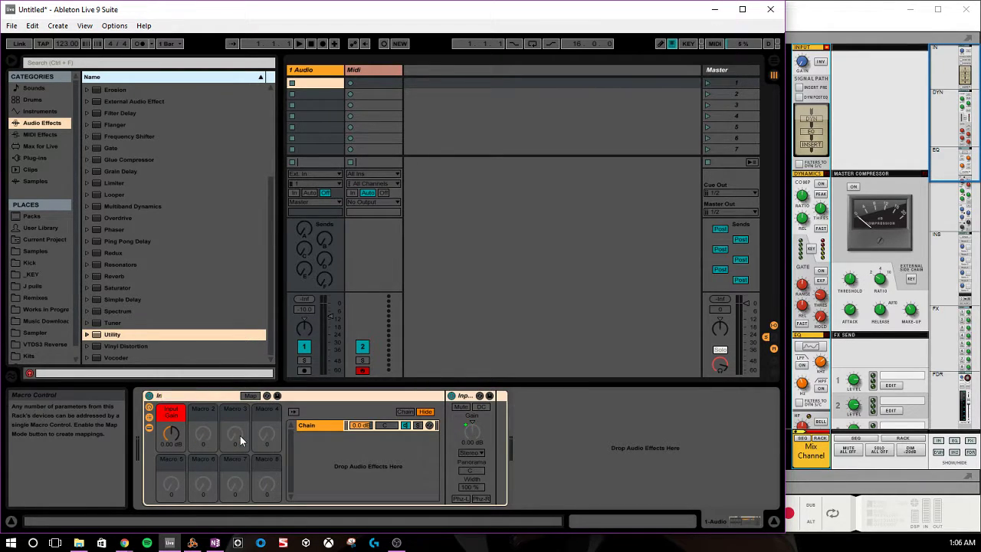
pyautogui.write('put FX')
pyautogui.press('Return')
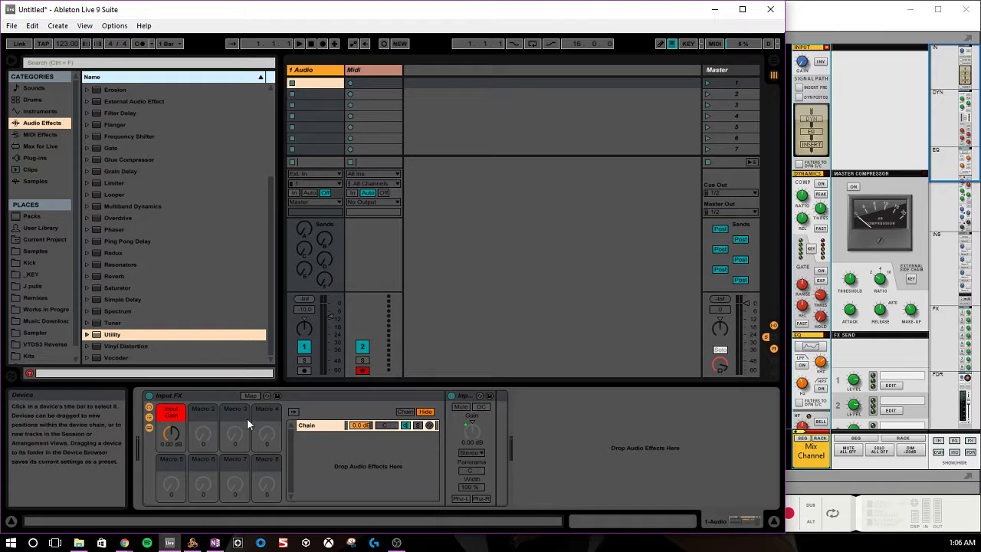
pyautogui.click(149, 416)
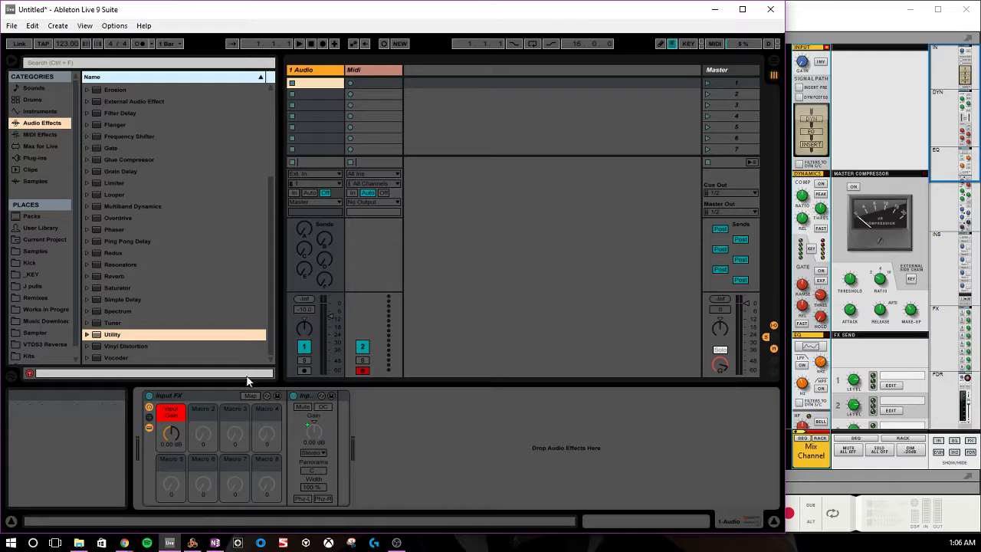
# Step: Try the Insert Pre and Dyn Post EQ switches on Reason's mix channel and examine the strip's sections down to the inserts
pyautogui.click(802, 91)
pyautogui.click(800, 88)
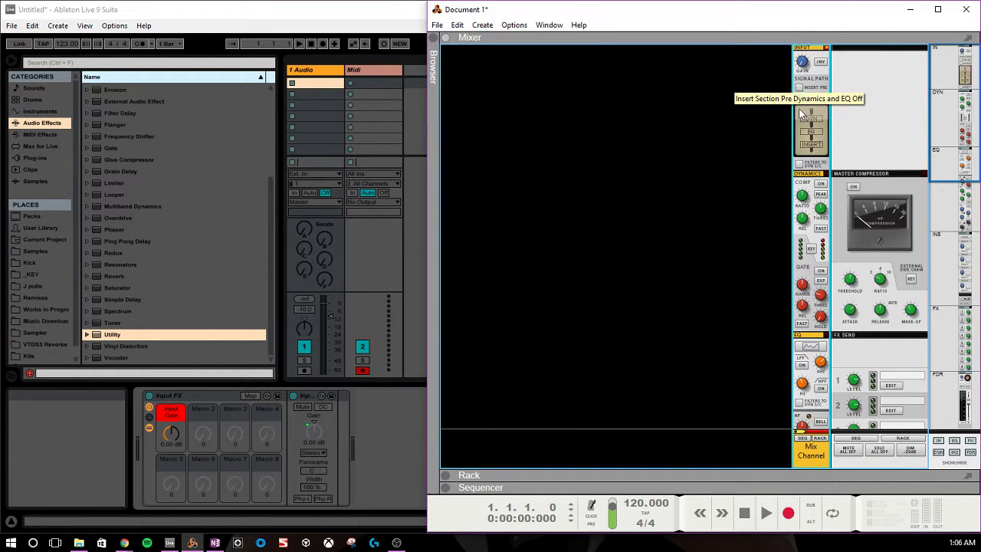
pyautogui.click(800, 99)
pyautogui.click(800, 99)
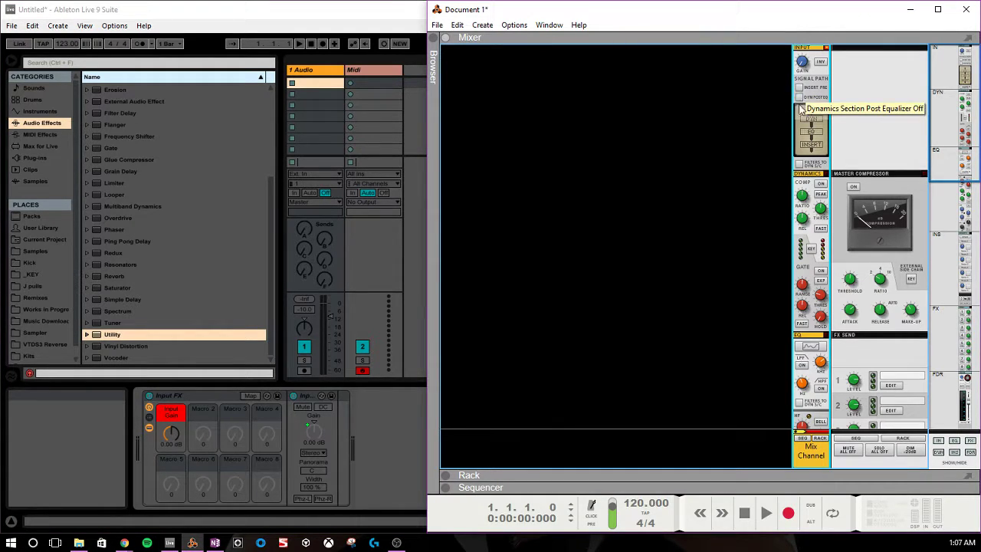
pyautogui.click(412, 434)
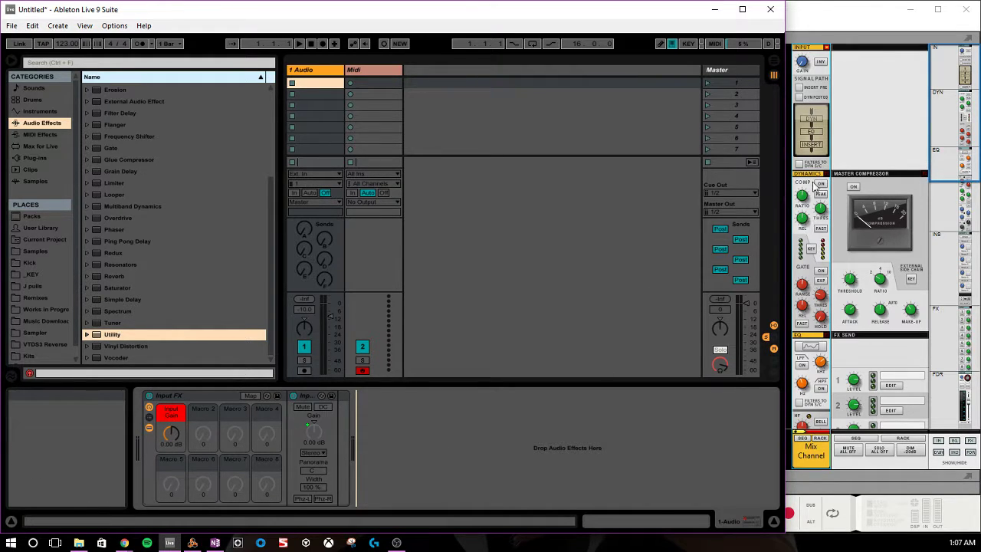
pyautogui.scroll(-5, 815, 287)
pyautogui.scroll(-2, 815, 247)
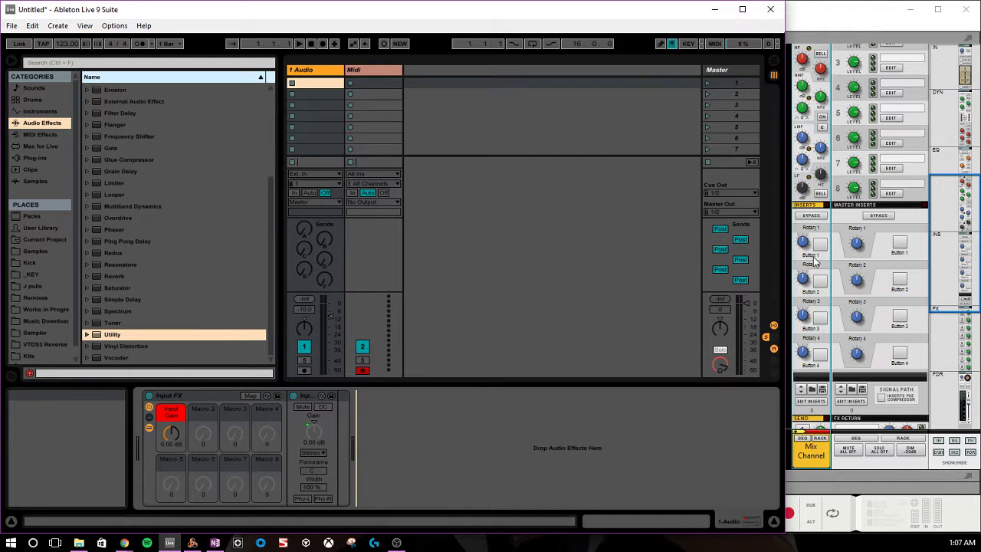
pyautogui.scroll(5, 815, 282)
pyautogui.scroll(-3, 815, 329)
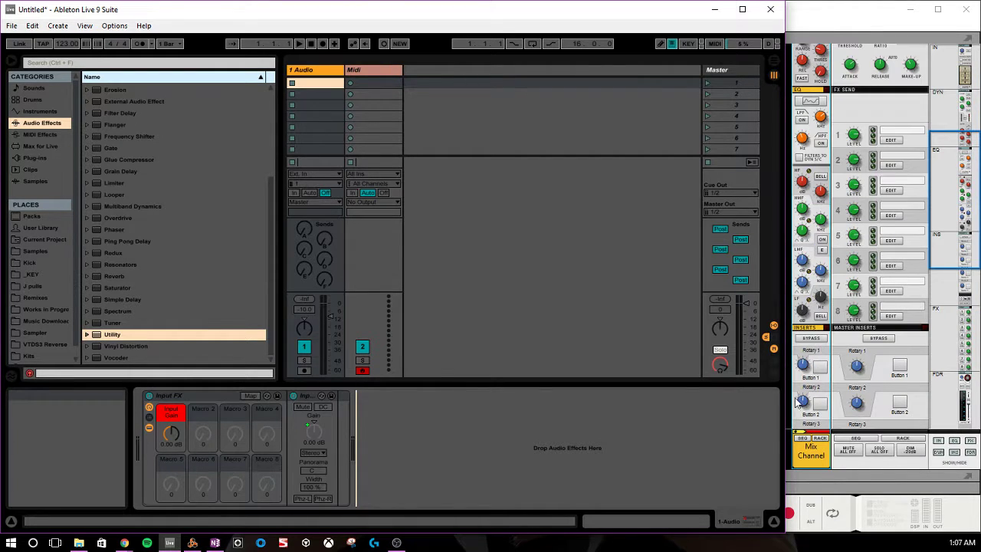
pyautogui.scroll(5, 815, 345)
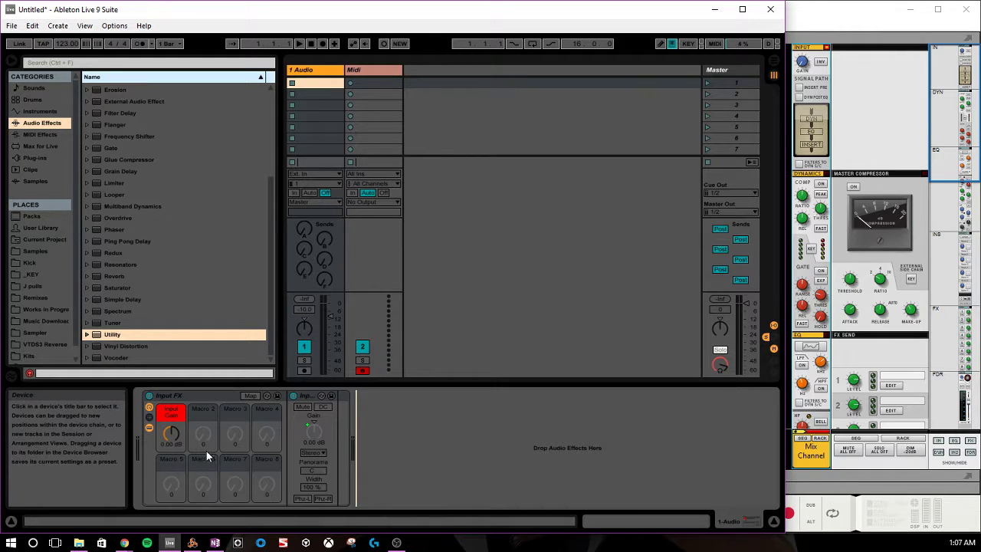
# Step: Add an empty Audio Effect Rack after the Input Gain device inside the Input FX rack and fold Input Gain
pyautogui.click(42, 111)
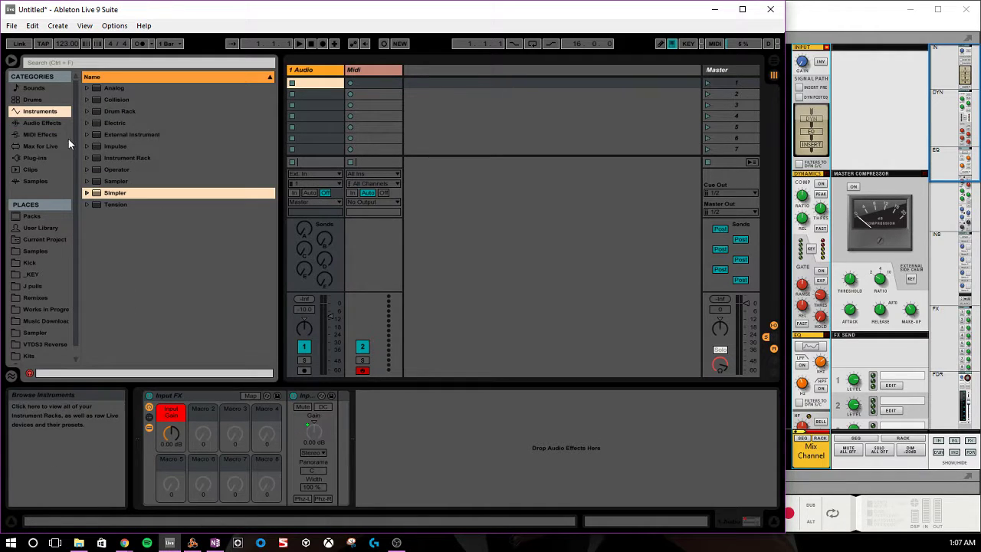
pyautogui.click(42, 122)
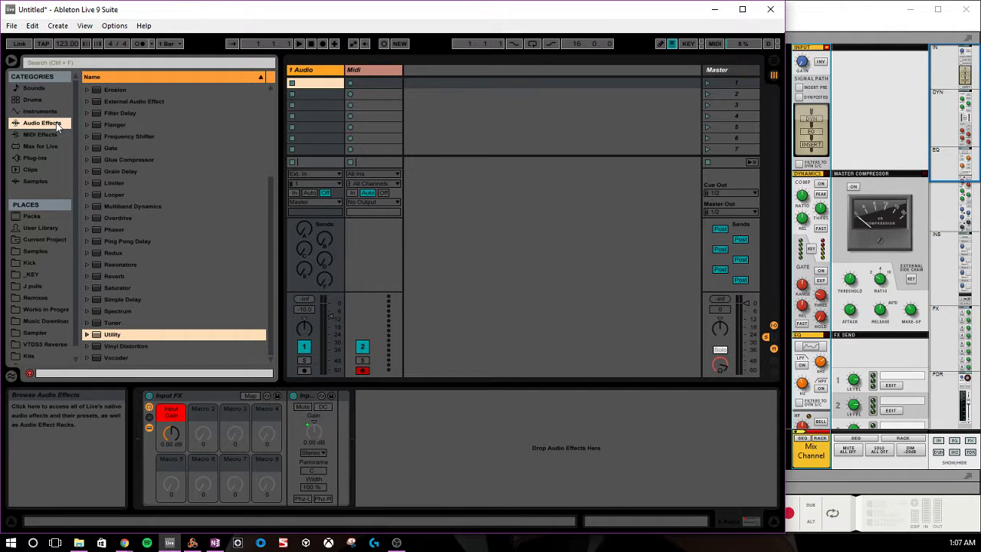
pyautogui.click(129, 104)
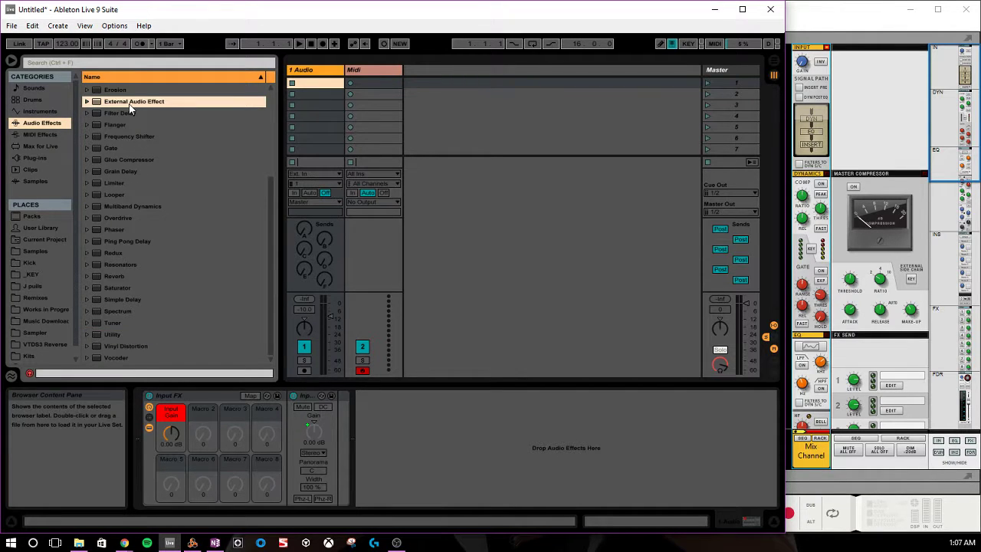
pyautogui.scroll(4, 128, 104)
pyautogui.click(119, 101)
pyautogui.moveTo(286, 448); pyautogui.dragTo(341, 438)
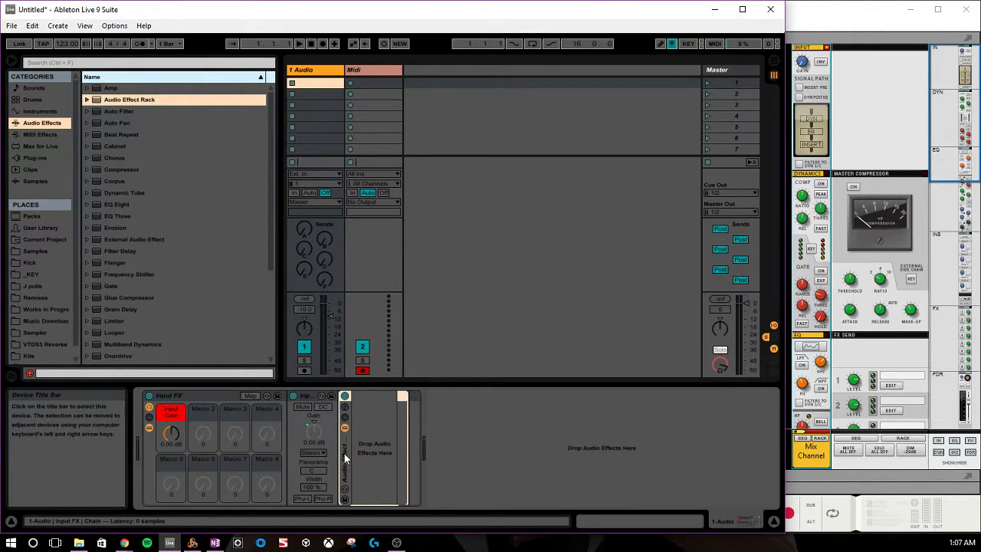
pyautogui.doubleClick(310, 397)
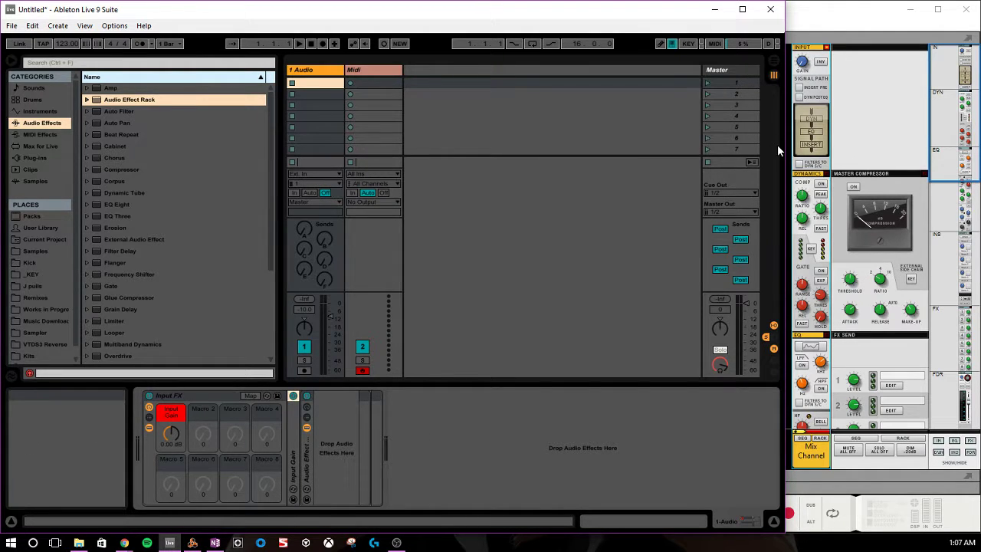
# Step: Show the nested Audio Effect Rack's chain list and rename the rack as Dynamics
pyautogui.rightClick(303, 461)
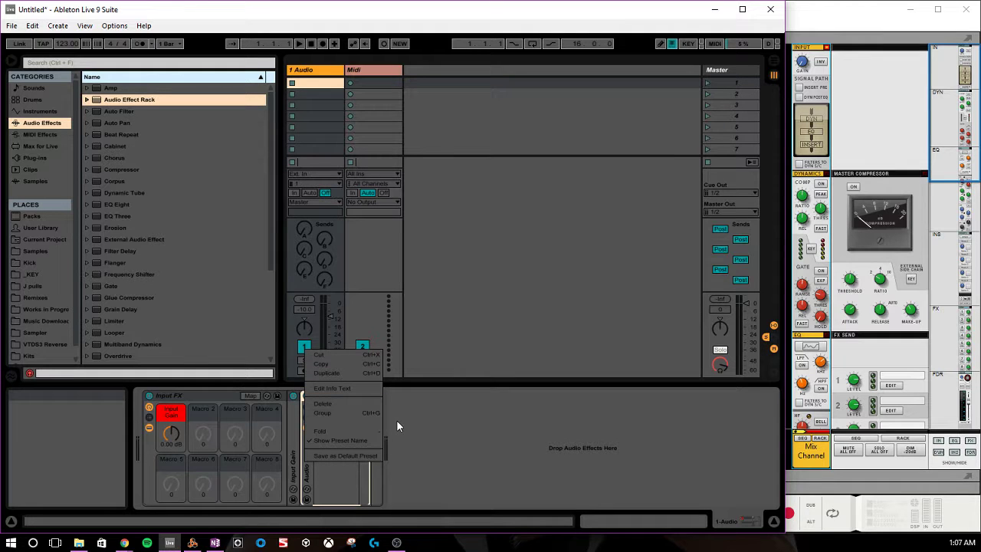
pyautogui.click(421, 422)
pyautogui.doubleClick(308, 414)
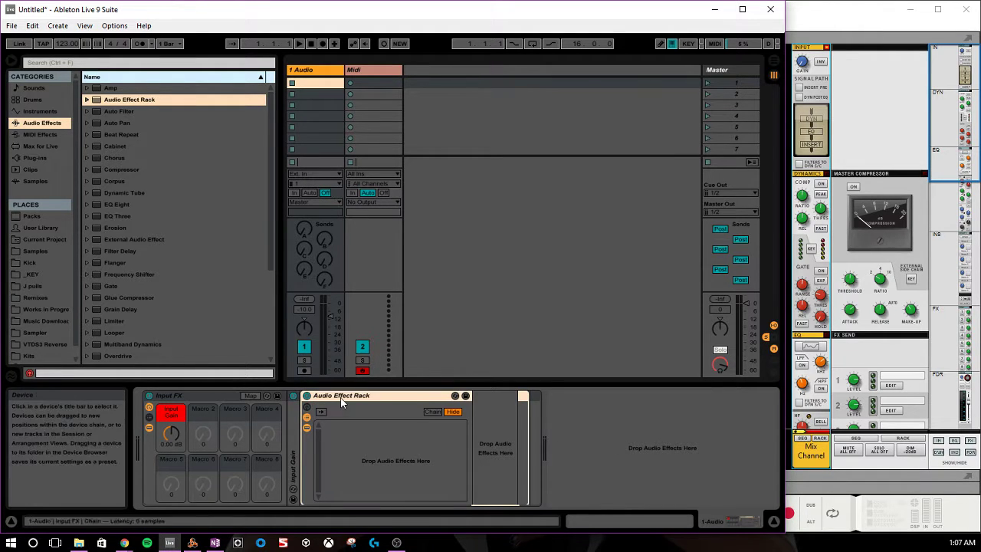
pyautogui.rightClick(342, 403)
pyautogui.click(389, 438)
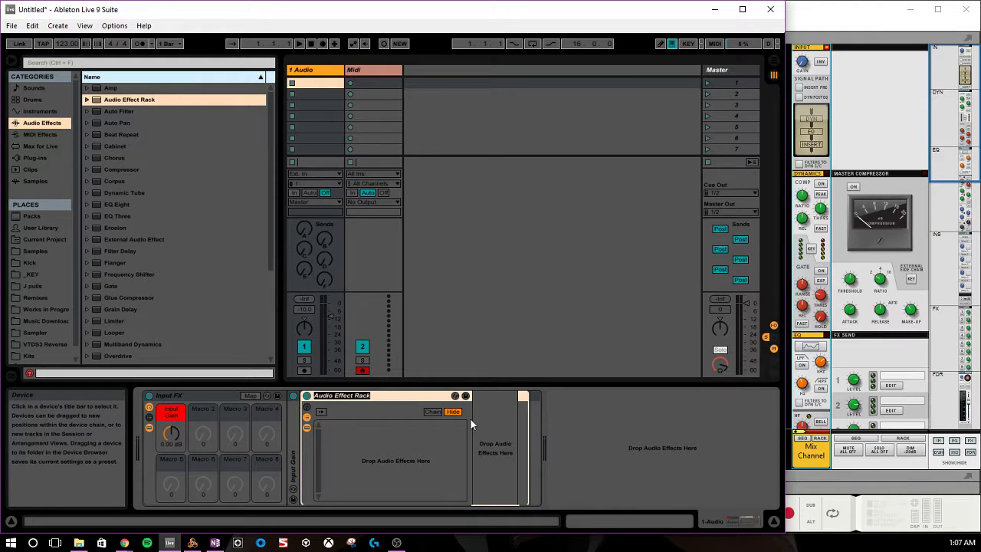
pyautogui.write('Dynm')
pyautogui.press('BackSpace')
pyautogui.write('amics')
pyautogui.press('Return')
# Step: Show the Dynamics rack's macro controls and add a Compressor to the rack
pyautogui.click(387, 446)
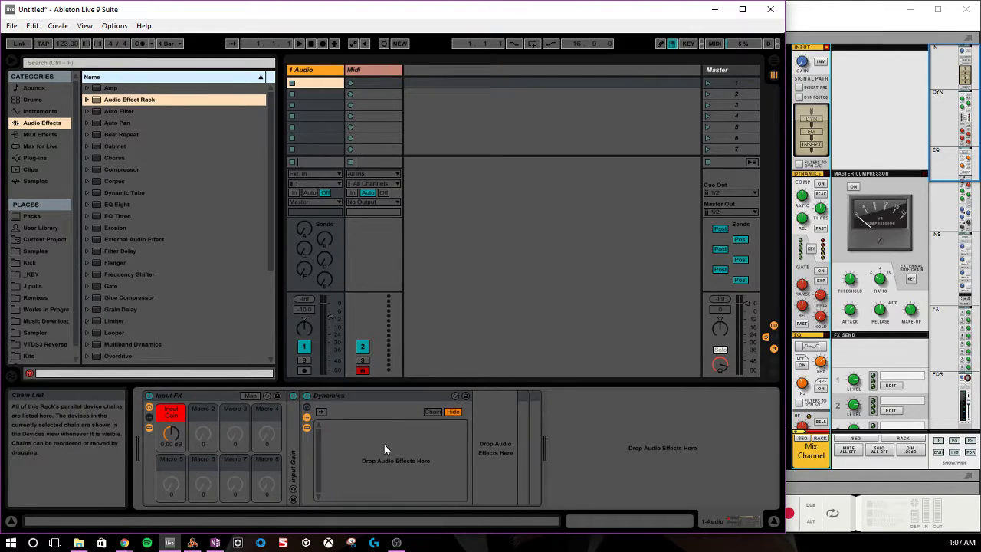
pyautogui.click(305, 407)
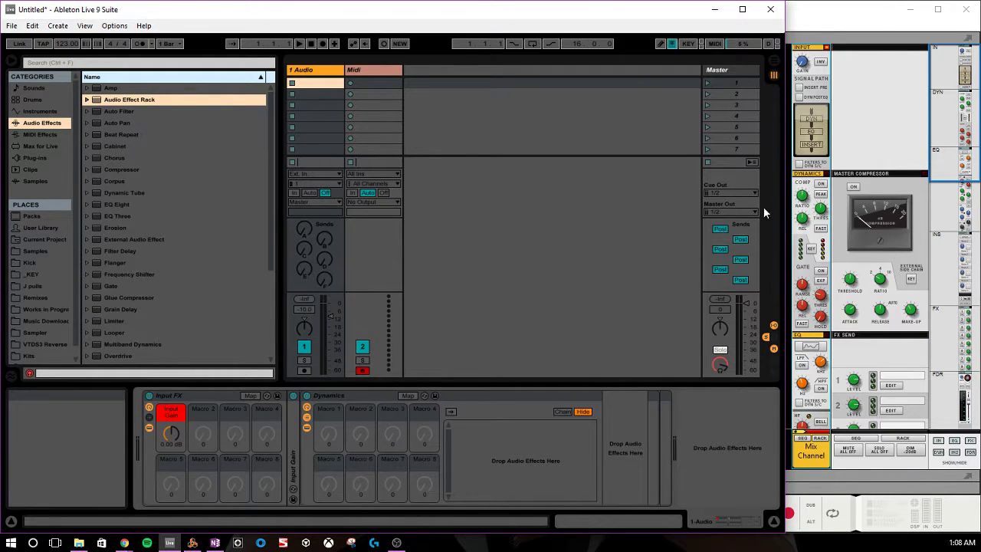
pyautogui.moveTo(98, 173); pyautogui.dragTo(625, 449)
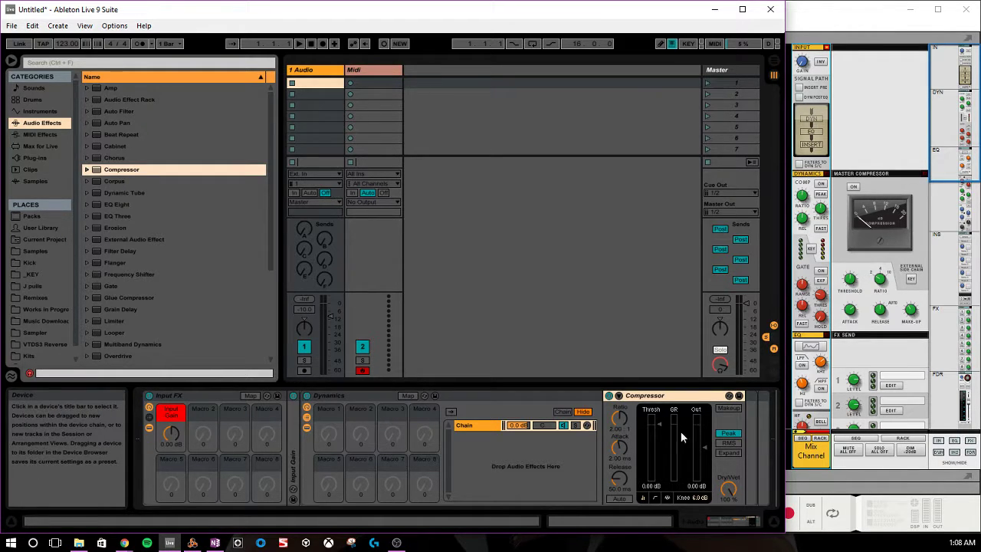
# Step: Duplicate the Compressor in the Dynamics rack and switch the copy to Expand mode
pyautogui.click(677, 398)
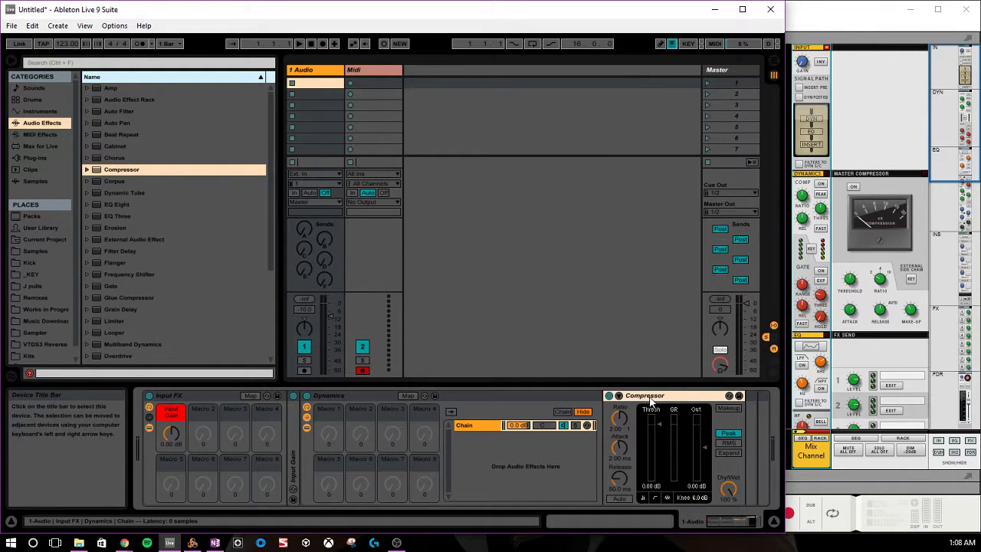
pyautogui.hotkey('ctrl', 'd')
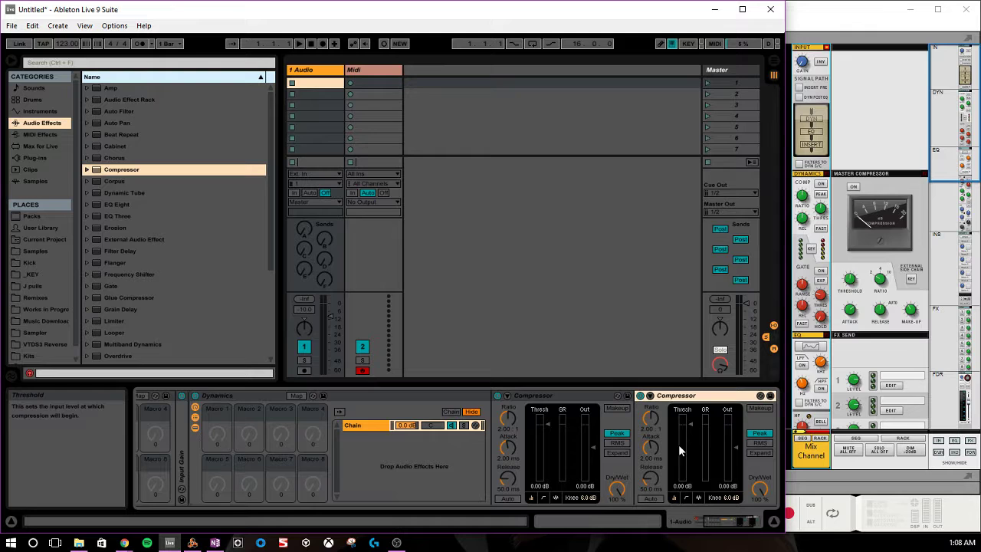
pyautogui.click(761, 452)
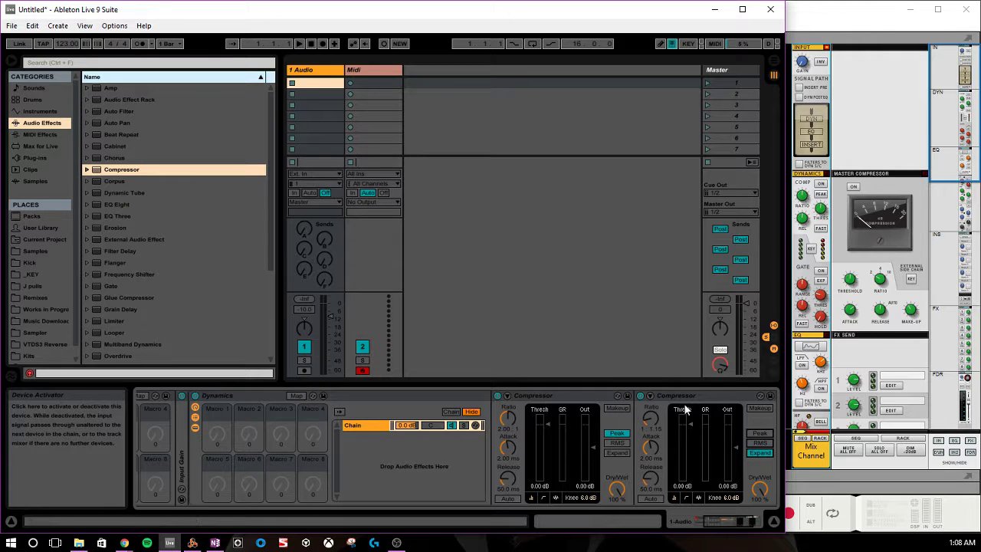
# Step: Deactivate the second compressor and try the first compressor's activator off and back on
pyautogui.click(642, 397)
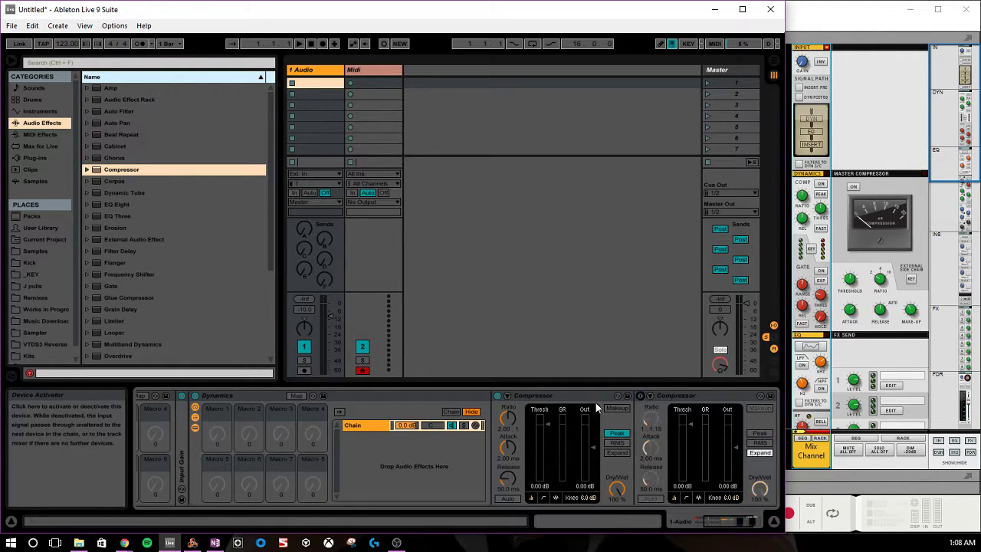
pyautogui.click(497, 396)
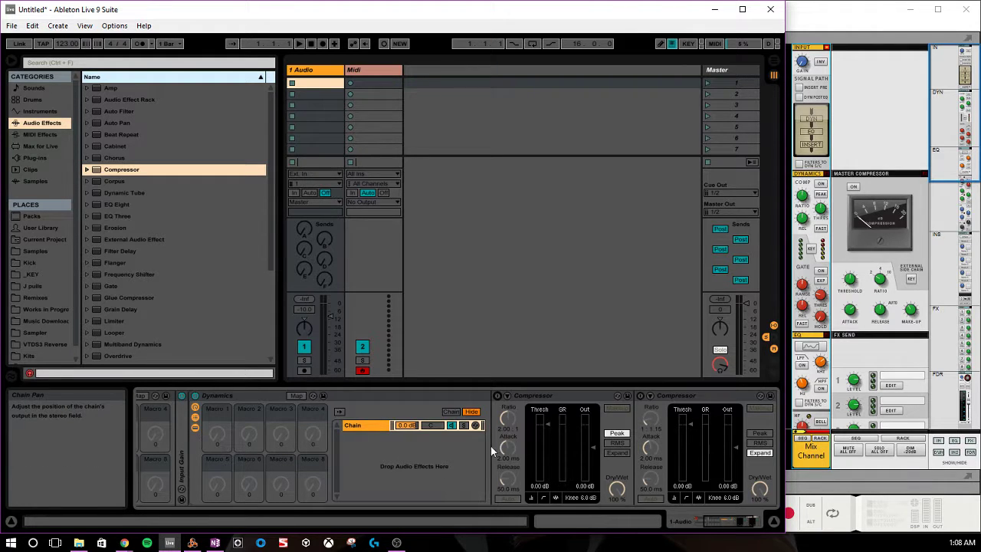
pyautogui.click(496, 396)
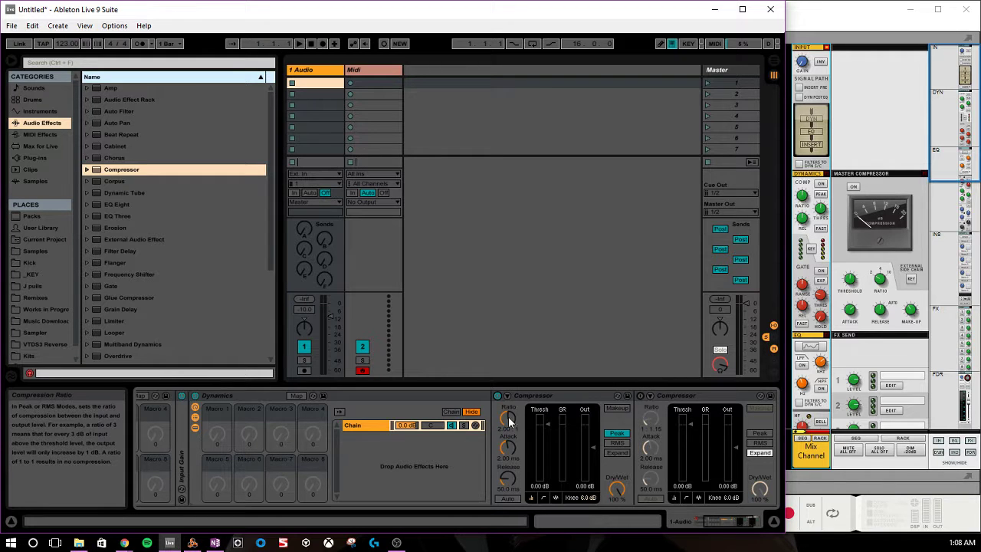
# Step: Map the first Compressor's Ratio, Attack, Release and Threshold to macros 1–4 and set the first three to 2.00:1, 2.00 ms and 50.0 ms
pyautogui.rightClick(508, 418)
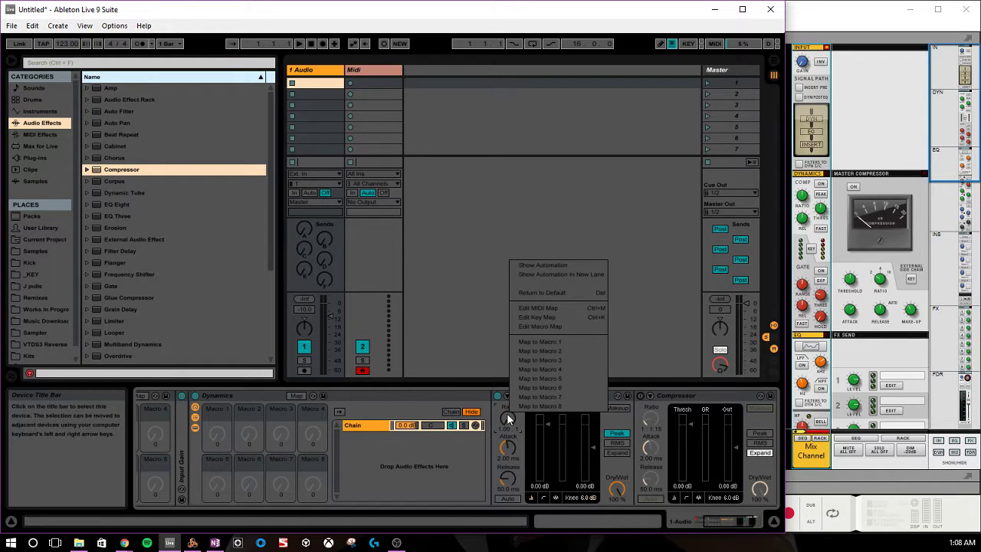
pyautogui.click(539, 351)
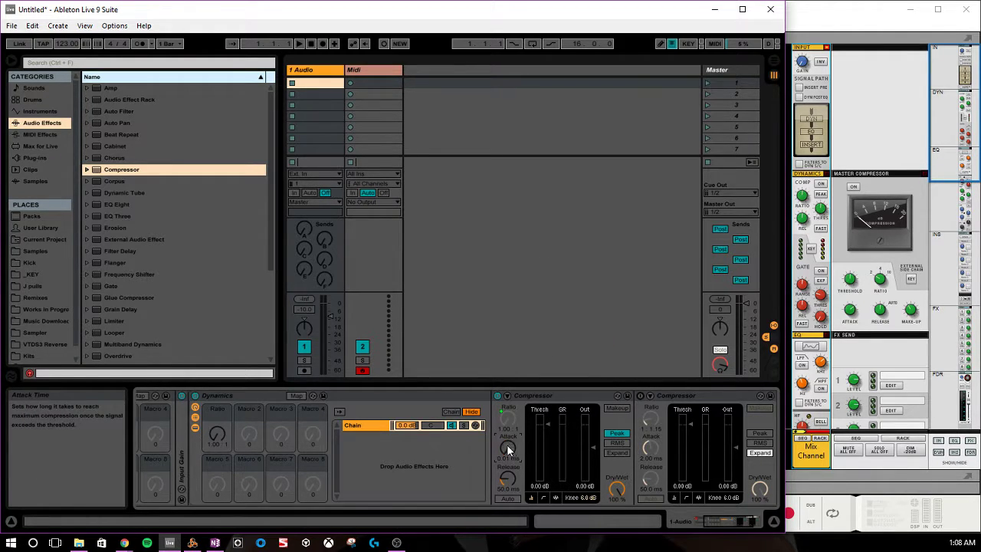
pyautogui.rightClick(508, 448)
pyautogui.click(555, 386)
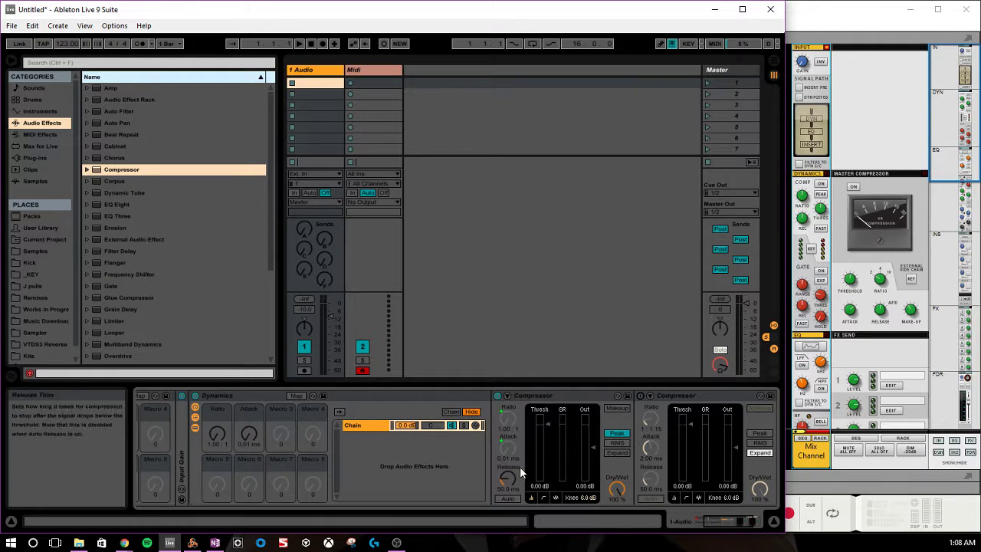
pyautogui.rightClick(507, 476)
pyautogui.click(555, 420)
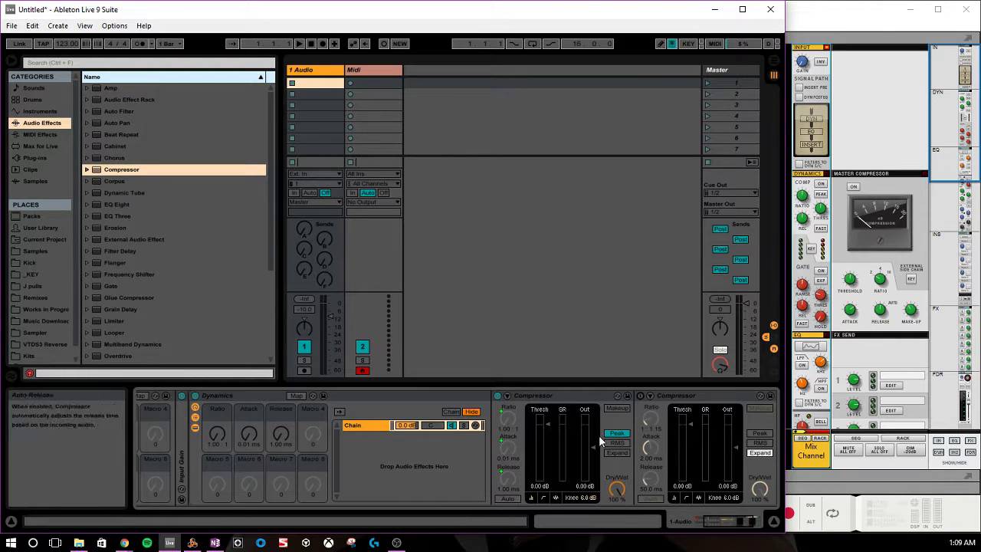
pyautogui.rightClick(549, 427)
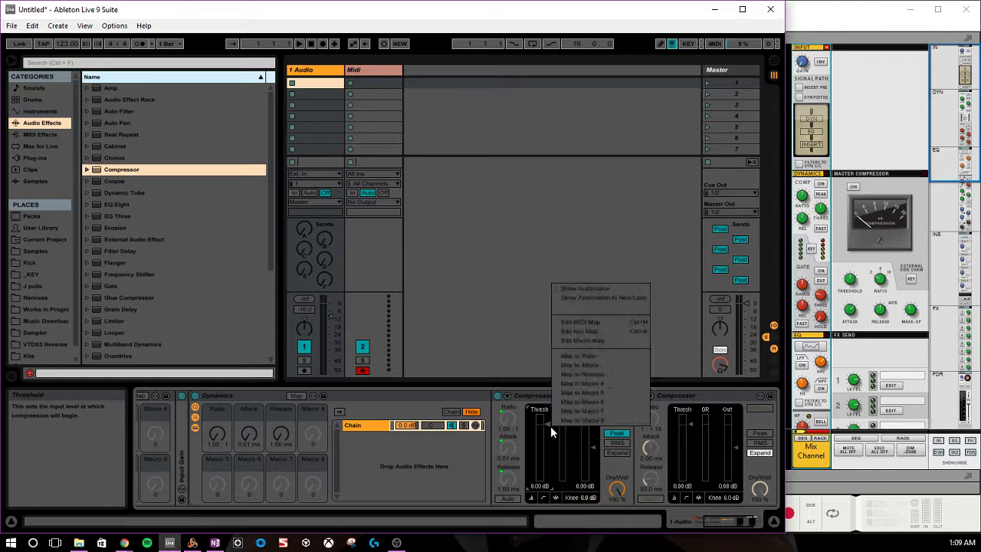
pyautogui.click(590, 388)
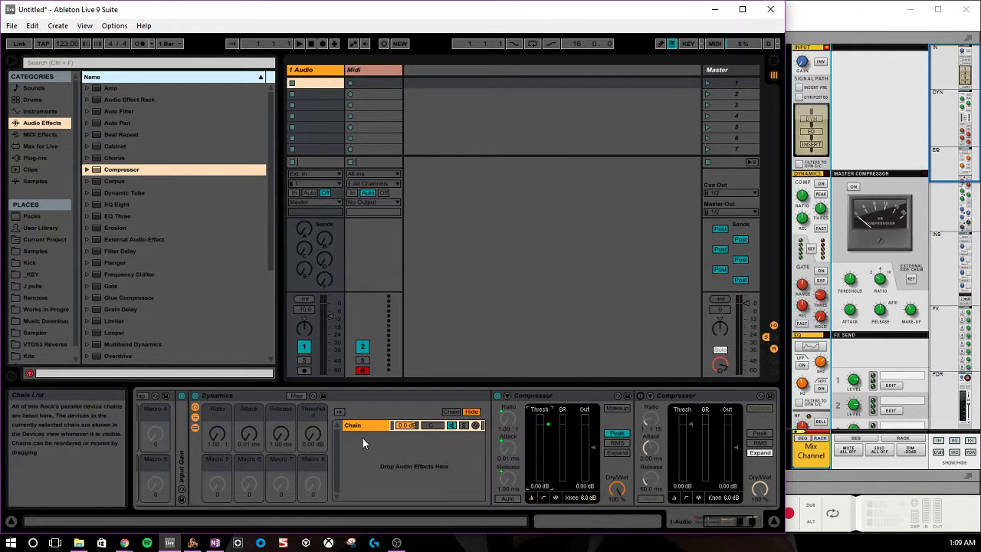
pyautogui.click(221, 433)
pyautogui.moveTo(253, 435); pyautogui.dragTo(278, 426)
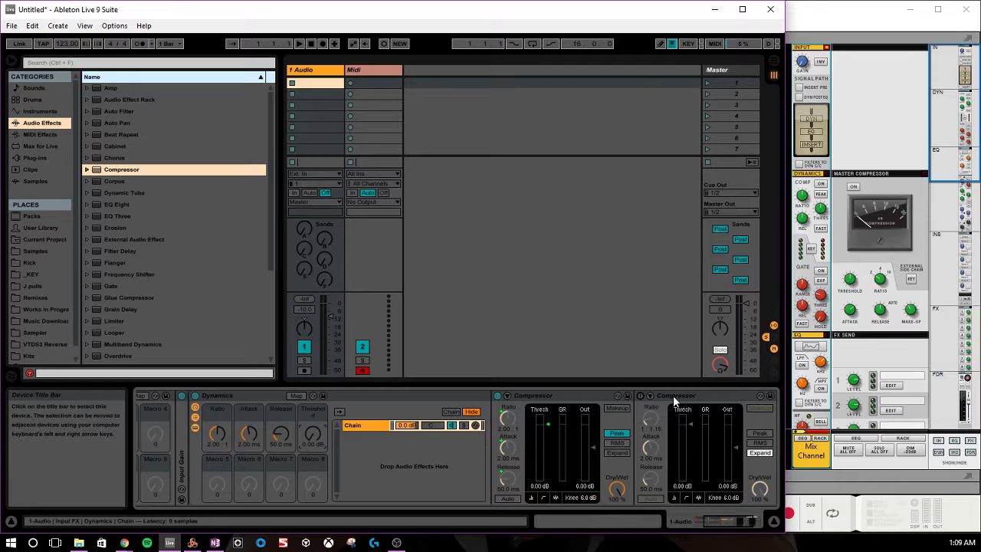
# Step: Rename the second compressor, the one in Expand mode, as Expander
pyautogui.rightClick(651, 395)
pyautogui.click(684, 431)
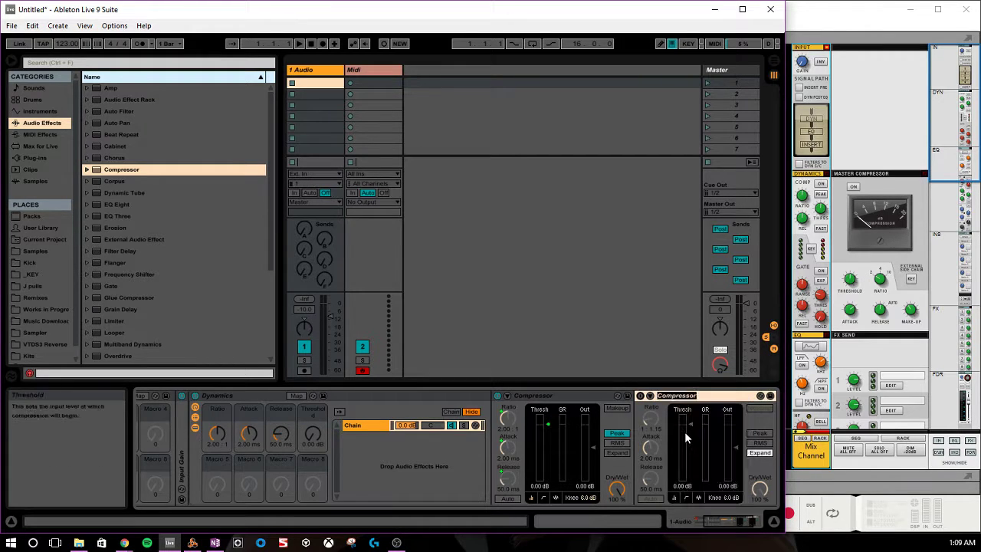
pyautogui.write('Expander')
pyautogui.press('Return')
pyautogui.rightClick(224, 414)
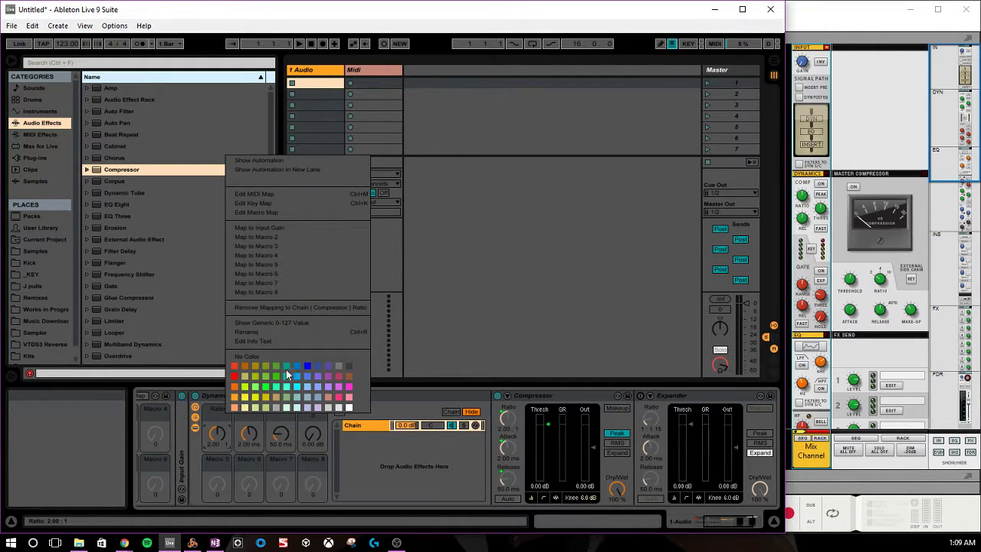
pyautogui.click(577, 392)
pyautogui.rightClick(577, 393)
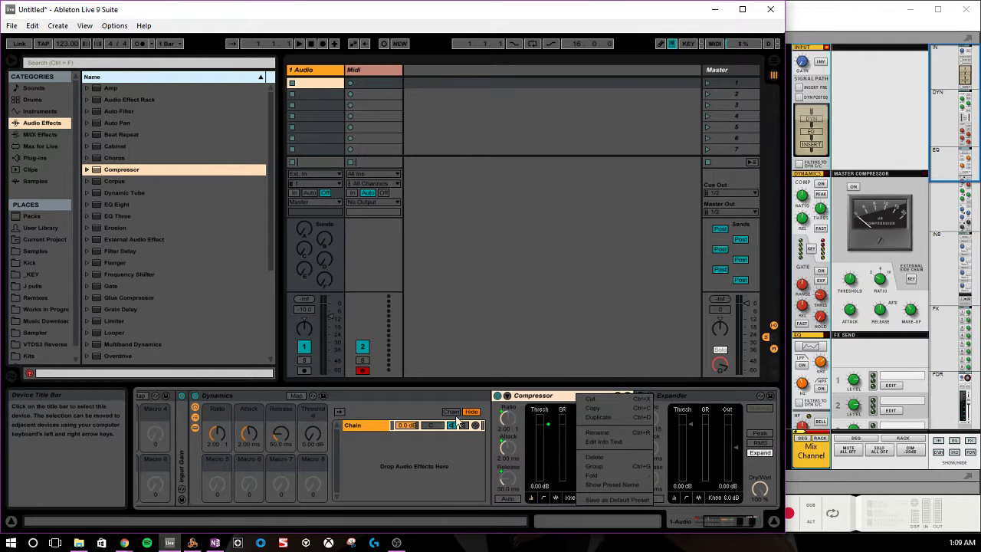
# Step: Colour the Dynamics rack's Ratio, Attack, Release and Threshold macros blue
pyautogui.rightClick(217, 412)
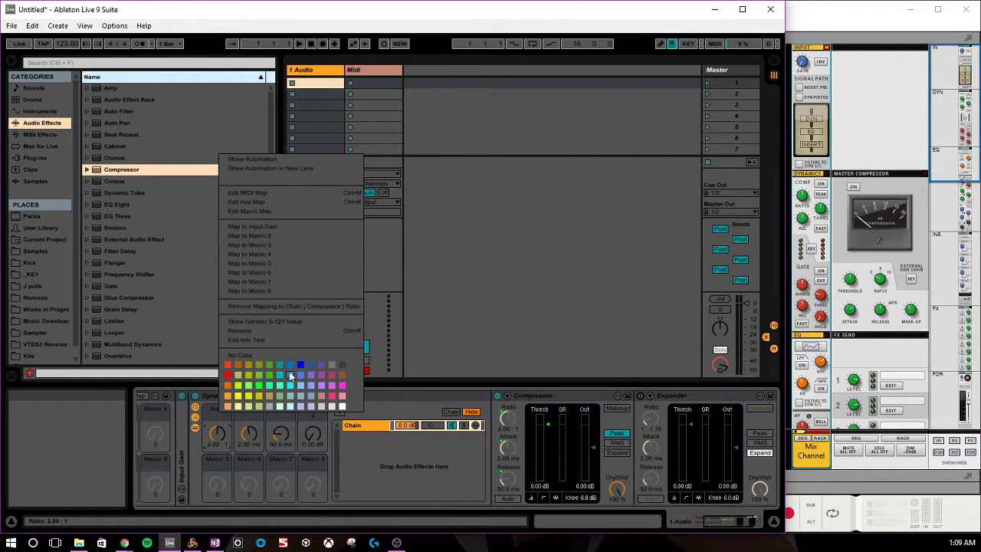
pyautogui.click(289, 366)
pyautogui.rightClick(244, 410)
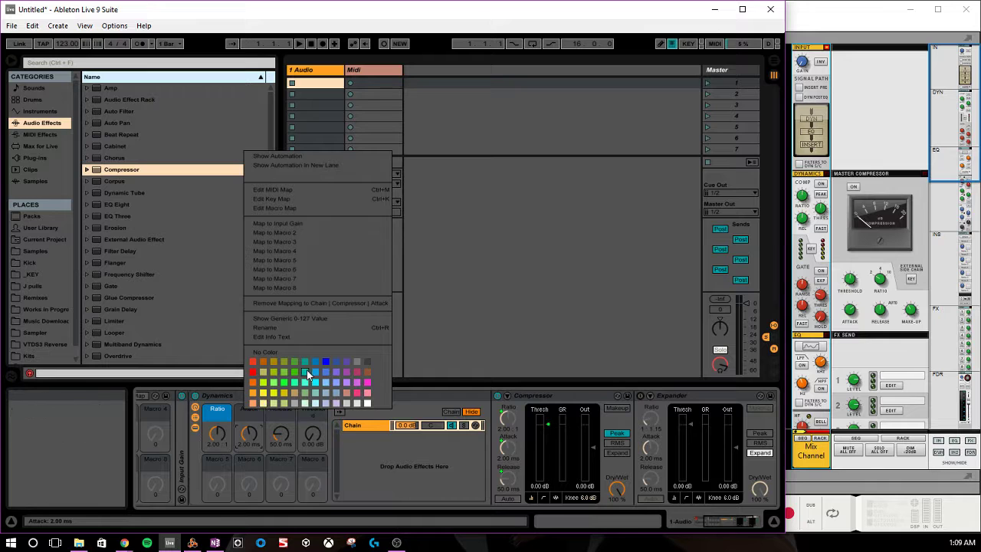
pyautogui.click(313, 366)
pyautogui.rightClick(282, 408)
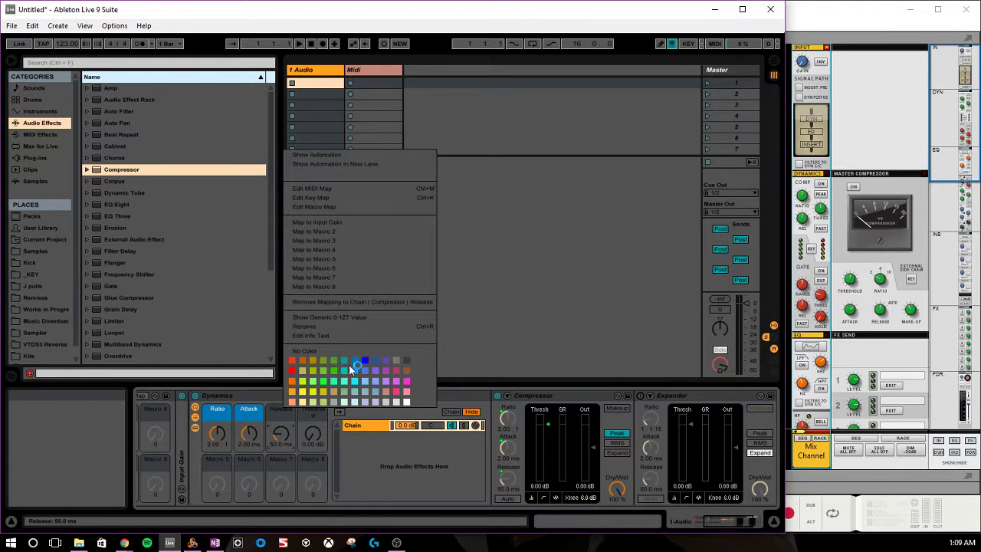
pyautogui.click(351, 364)
pyautogui.rightClick(314, 410)
pyautogui.click(392, 368)
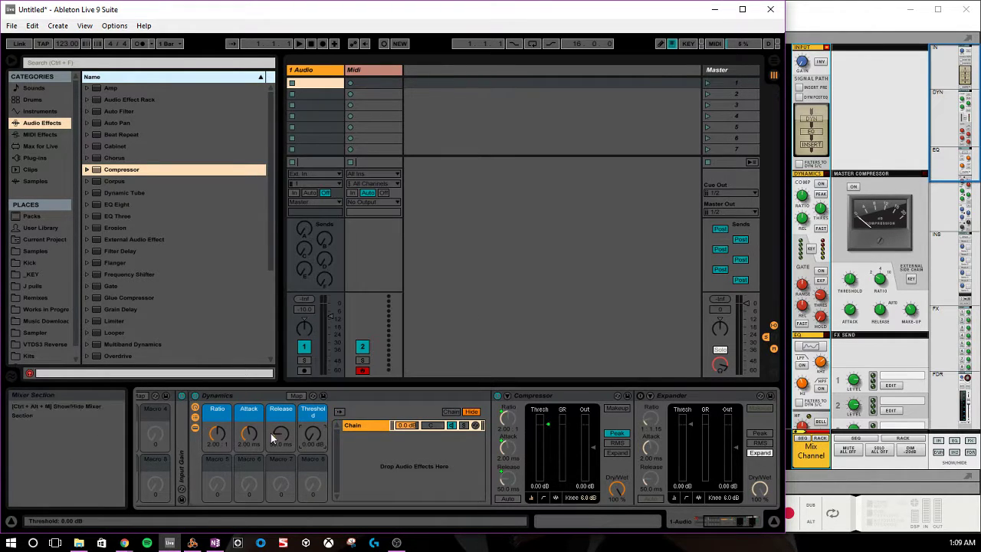
# Step: Colour macros 5 to 8 of the Dynamics rack green
pyautogui.rightClick(216, 464)
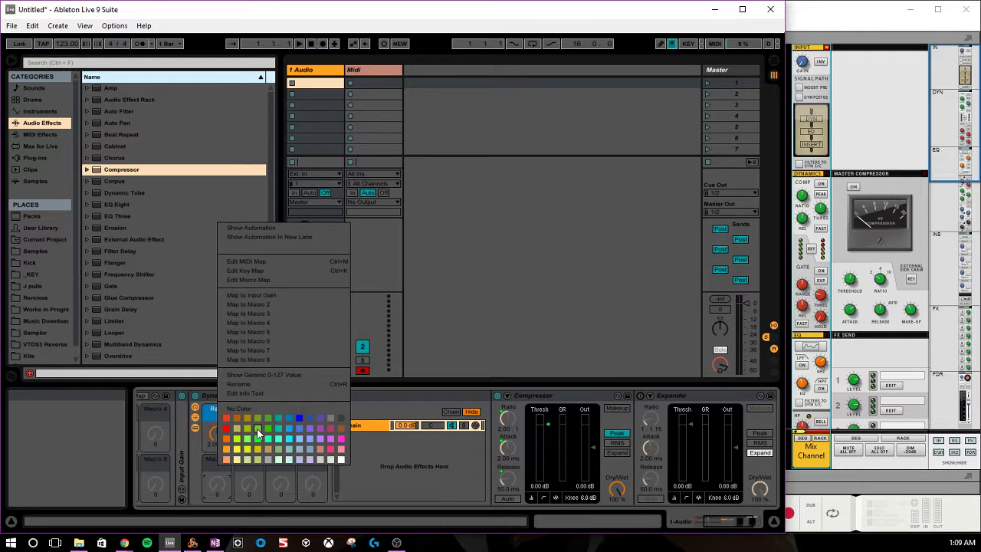
pyautogui.click(257, 434)
pyautogui.rightClick(246, 459)
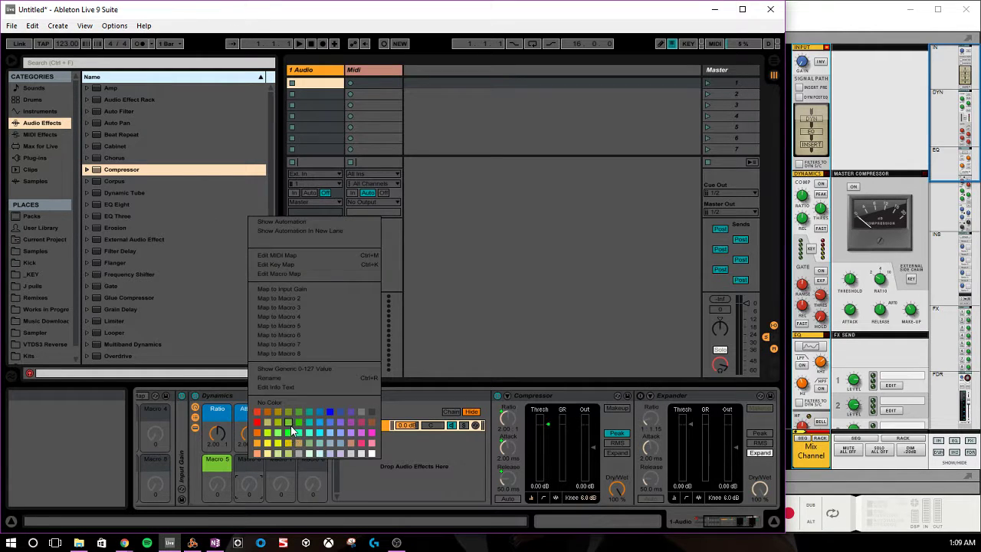
pyautogui.click(290, 425)
pyautogui.rightClick(277, 463)
pyautogui.click(316, 426)
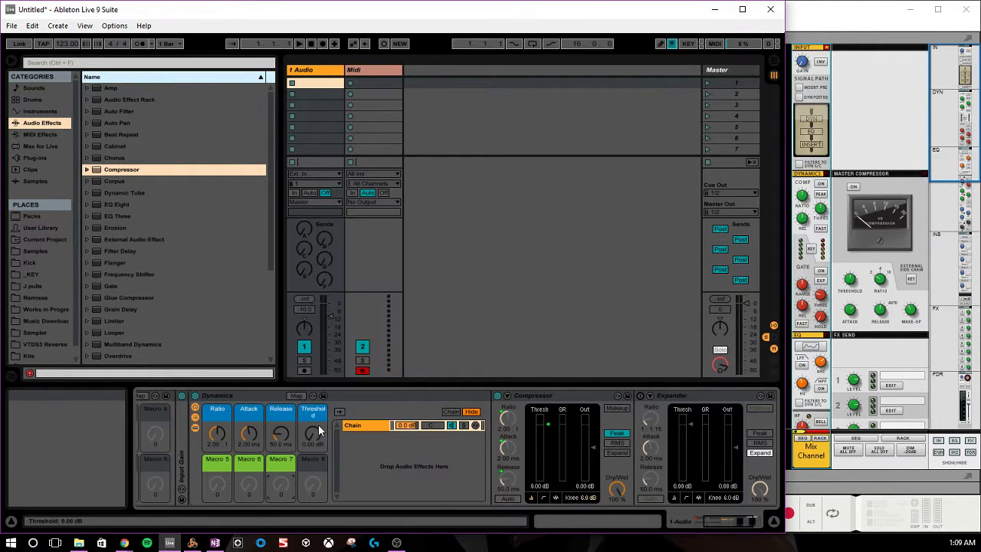
pyautogui.rightClick(313, 460)
pyautogui.click(353, 430)
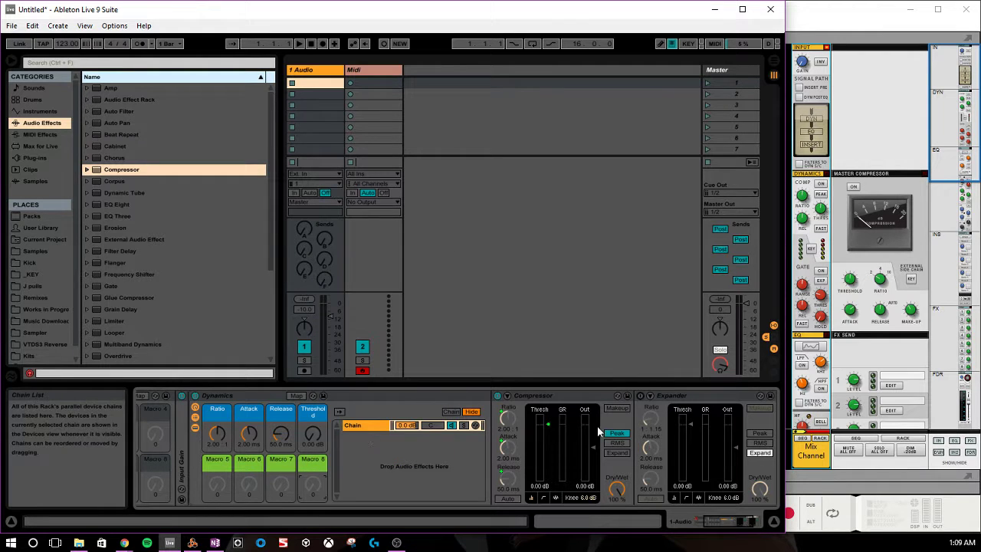
# Step: Map the Expander's ratio to Macro 5 of the Dynamics rack, and remove that mapping again
pyautogui.rightClick(650, 419)
pyautogui.click(670, 388)
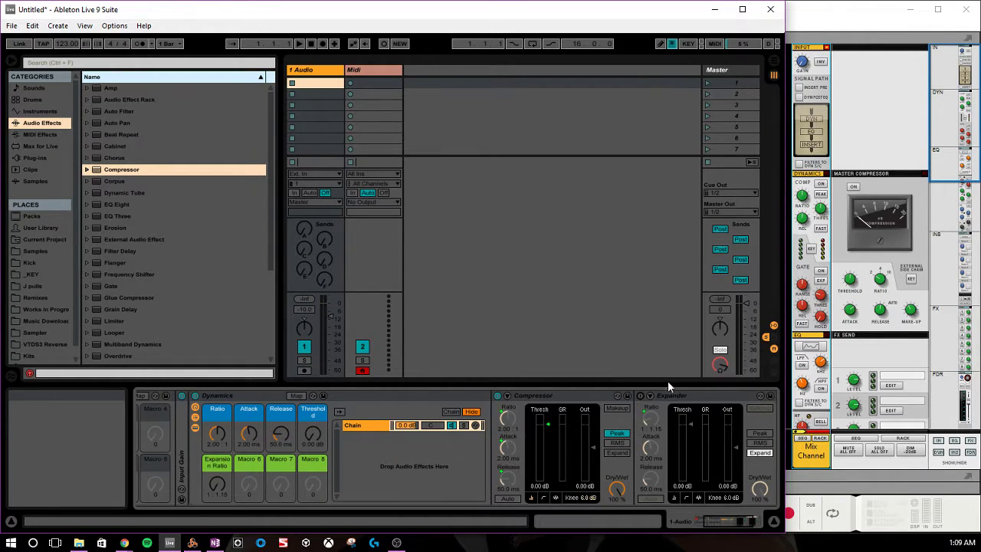
pyautogui.click(652, 430)
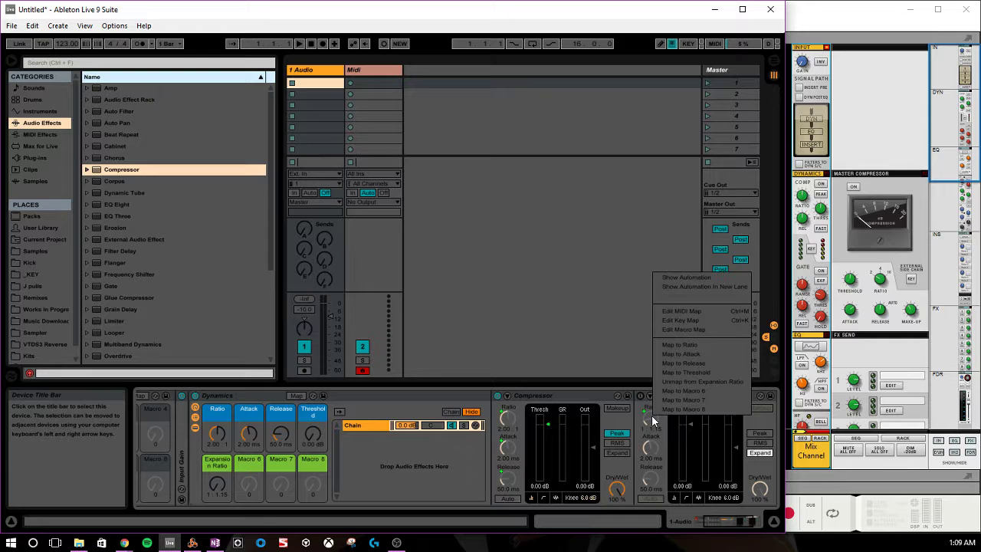
pyautogui.click(686, 382)
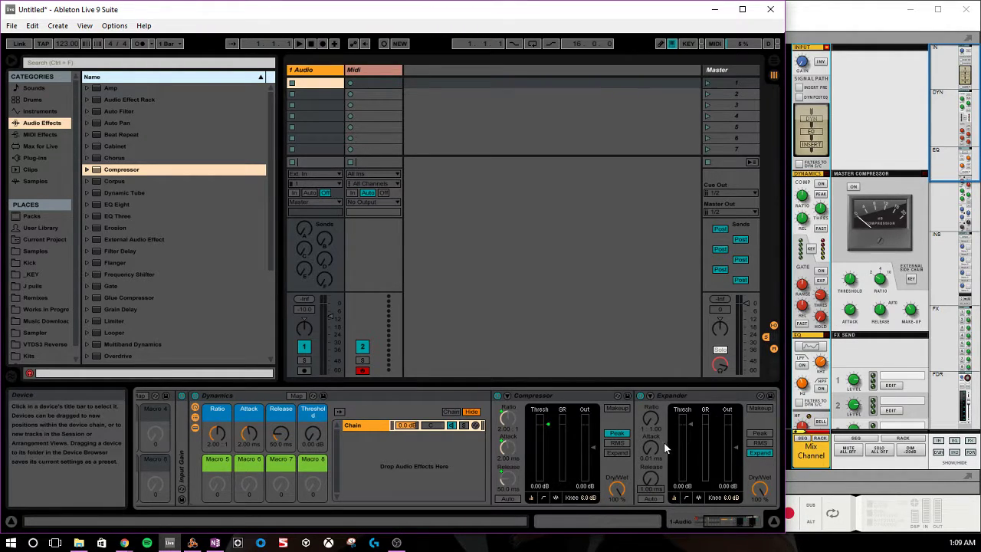
# Step: Map the Expander's expansion ratio, Attack, Release and Threshold to macros 5 to 8 of the Dynamics rack
pyautogui.rightClick(657, 421)
pyautogui.click(691, 387)
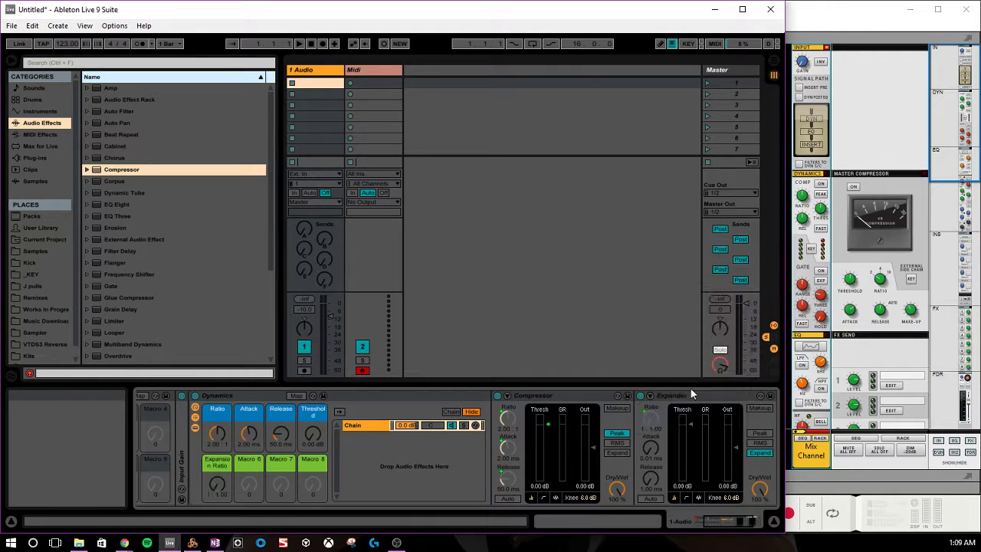
pyautogui.rightClick(652, 448)
pyautogui.click(688, 417)
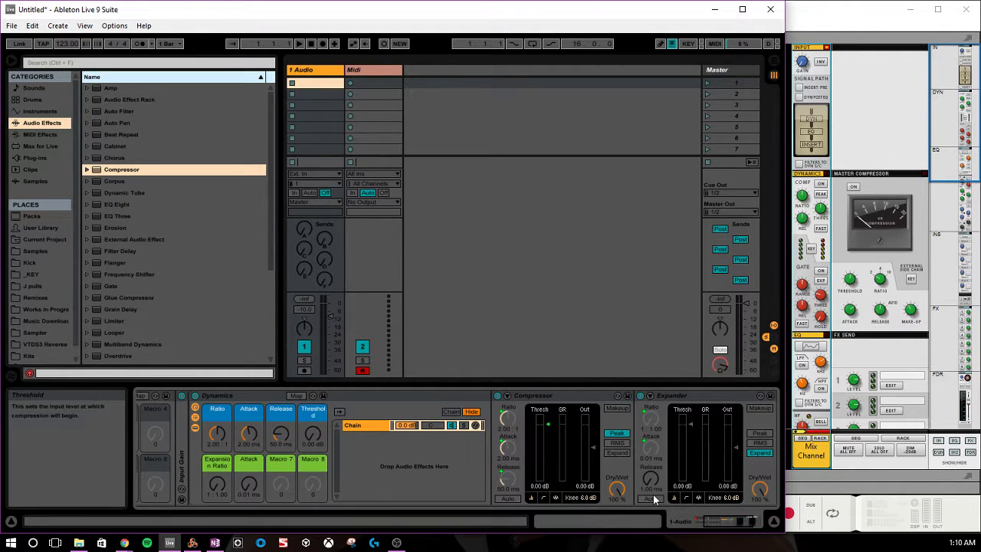
pyautogui.rightClick(652, 485)
pyautogui.click(699, 464)
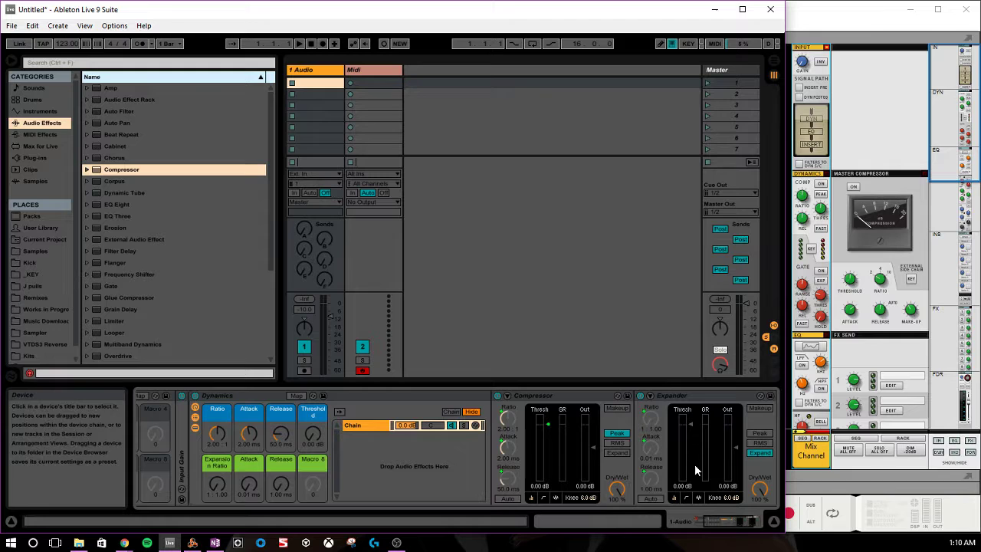
pyautogui.rightClick(690, 424)
pyautogui.click(720, 420)
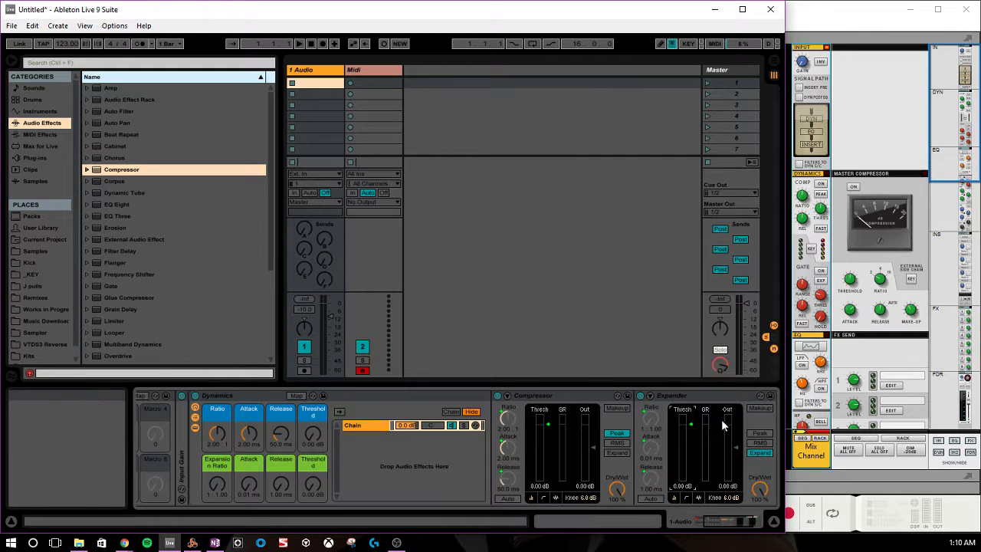
# Step: Reset the green Expansion Ratio, Attack and Release macros to their defaults of 1:1.15, 2.00 ms and 50.0 ms
pyautogui.doubleClick(227, 488)
pyautogui.doubleClick(251, 488)
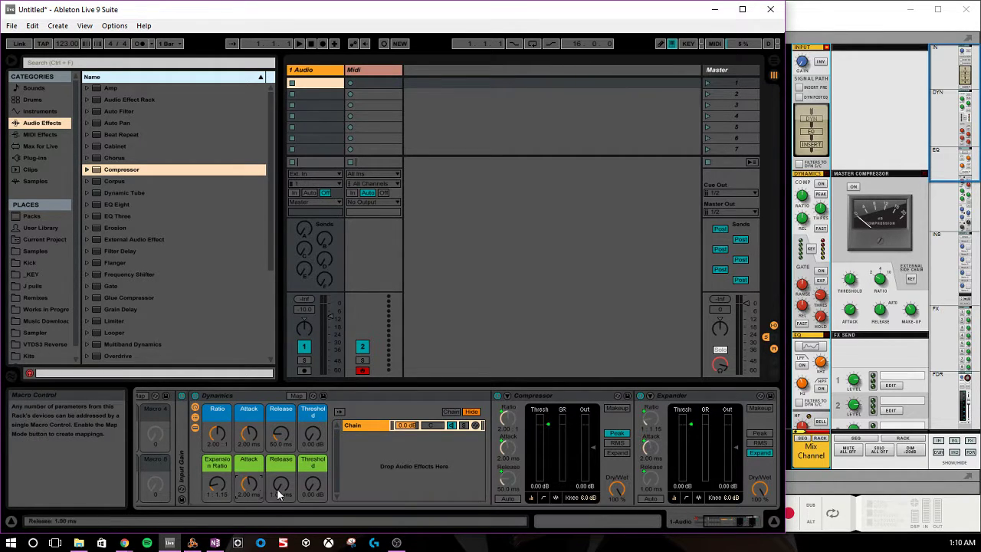
pyautogui.doubleClick(279, 488)
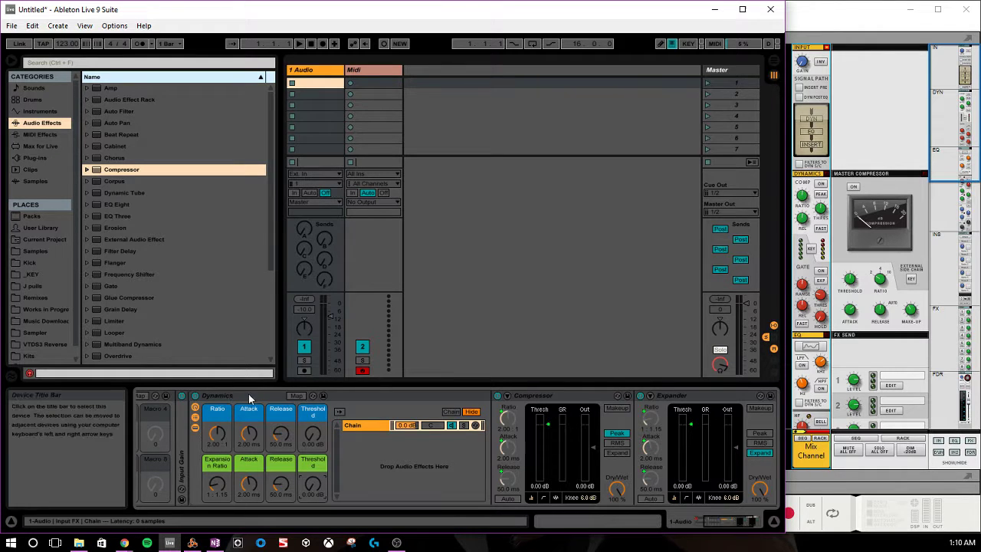
# Step: Insert a Gate between the Compressor and the Expander in the Dynamics rack
pyautogui.click(99, 286)
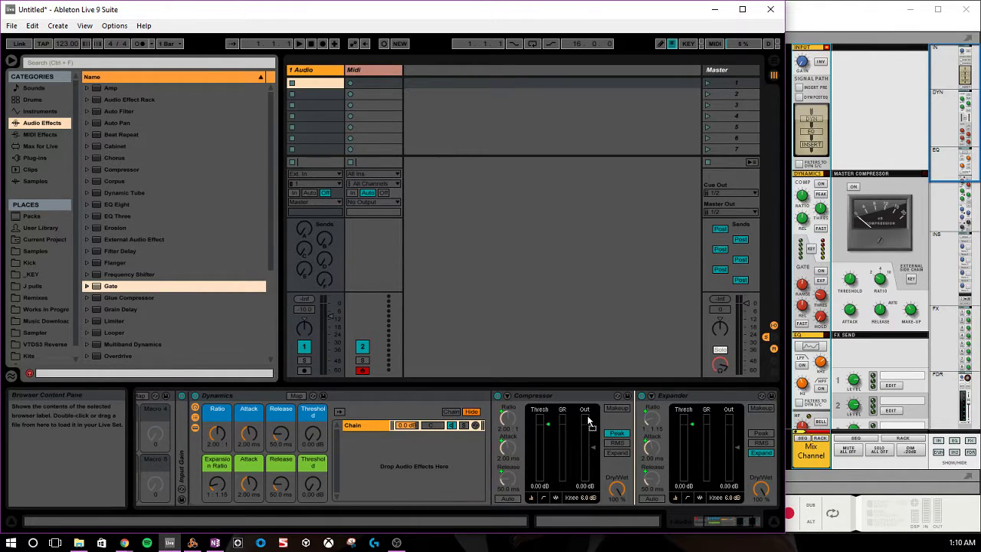
pyautogui.press('Return')
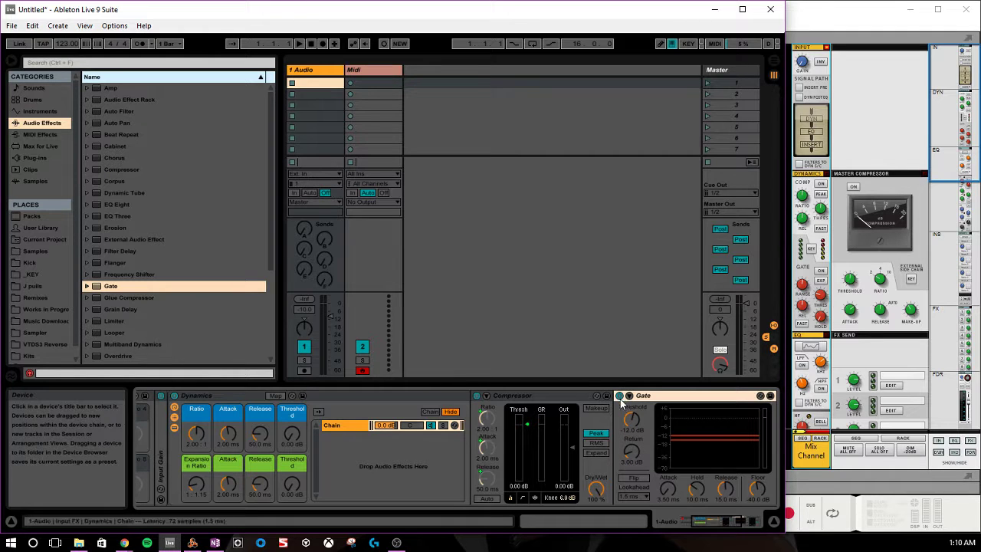
# Step: Turn off the Compressor, Gate and Expander devices in the Dynamics rack
pyautogui.moveTo(713, 524)
pyautogui.mouseDown()
pyautogui.moveTo(733, 529)
pyautogui.moveTo(715, 527)
pyautogui.mouseUp()
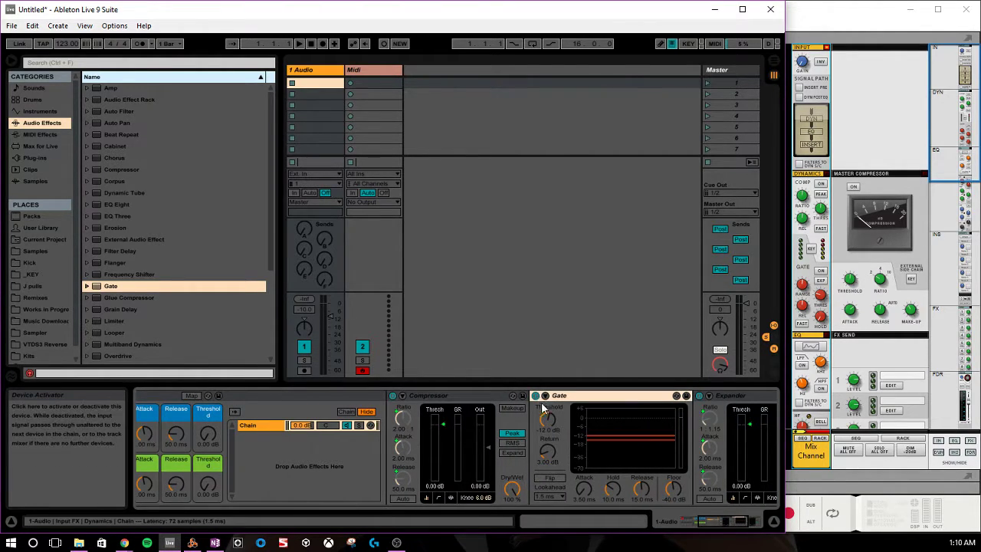
pyautogui.scroll(-3, 114, 329)
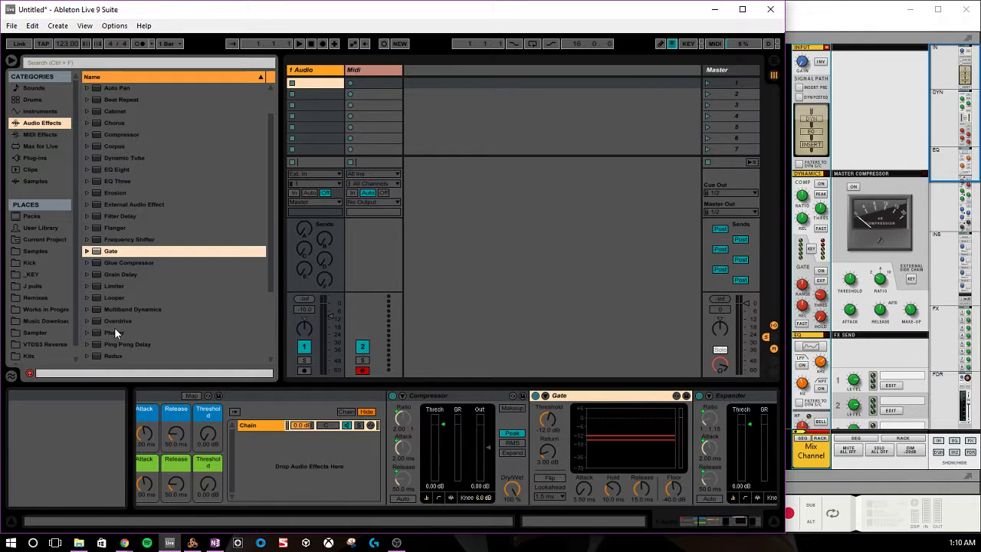
pyautogui.scroll(-2, 158, 333)
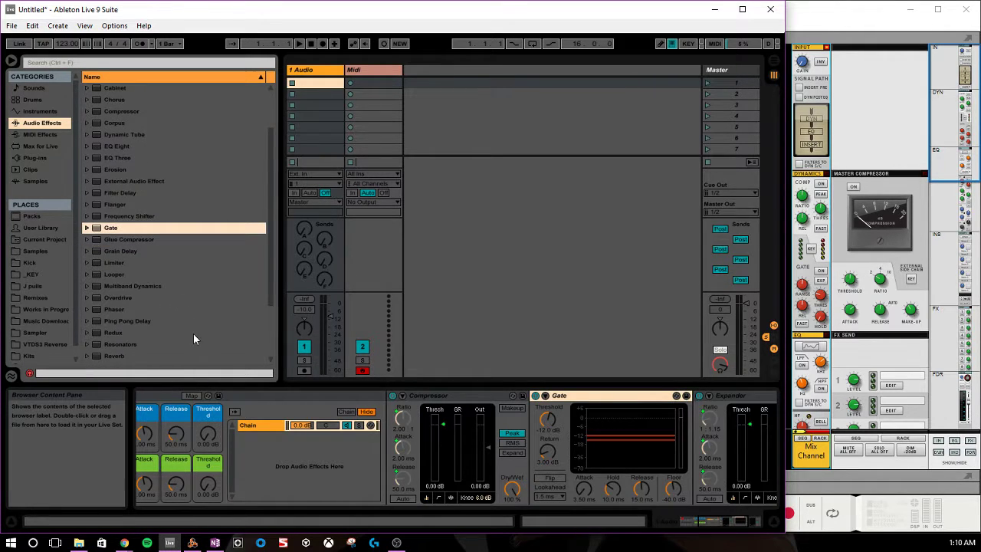
pyautogui.click(711, 521)
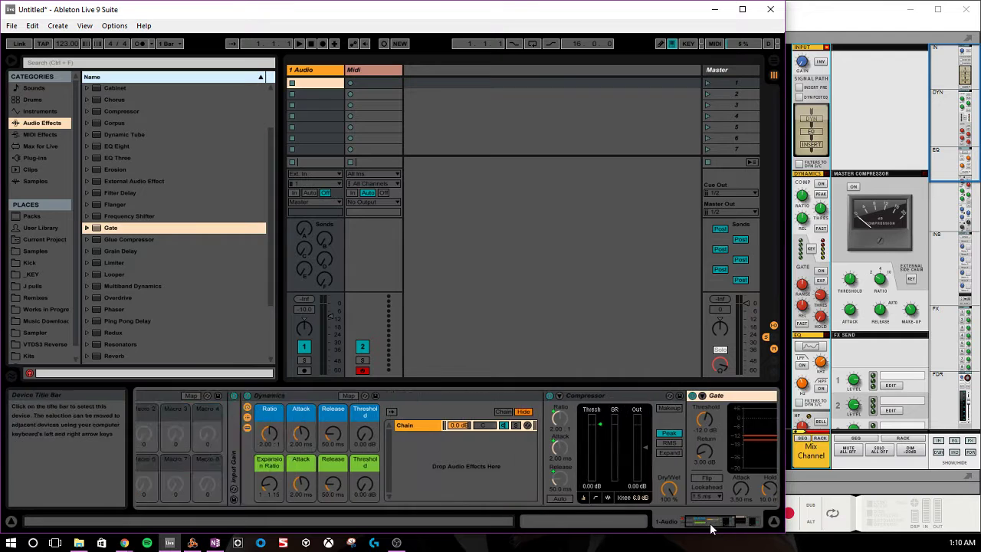
pyautogui.click(701, 524)
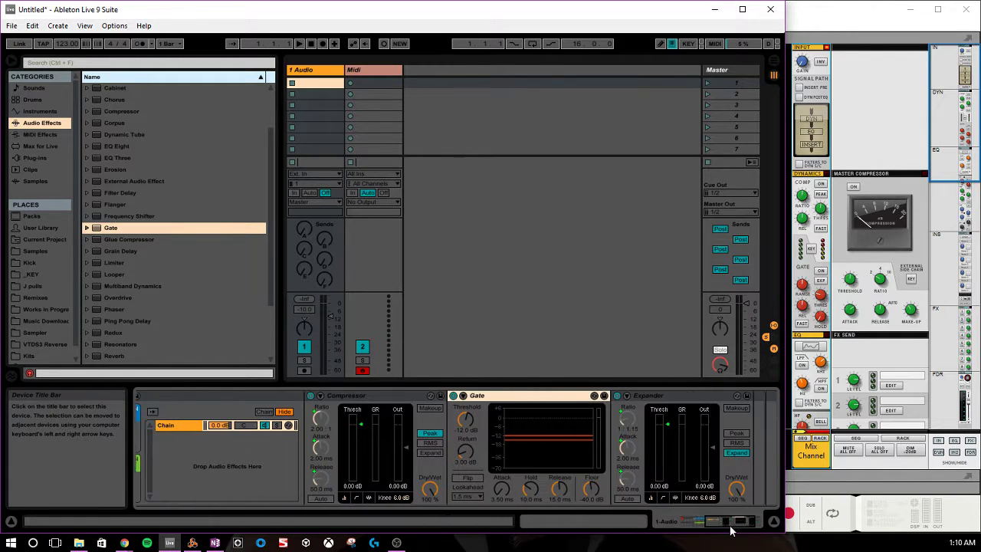
pyautogui.scroll(5, 184, 341)
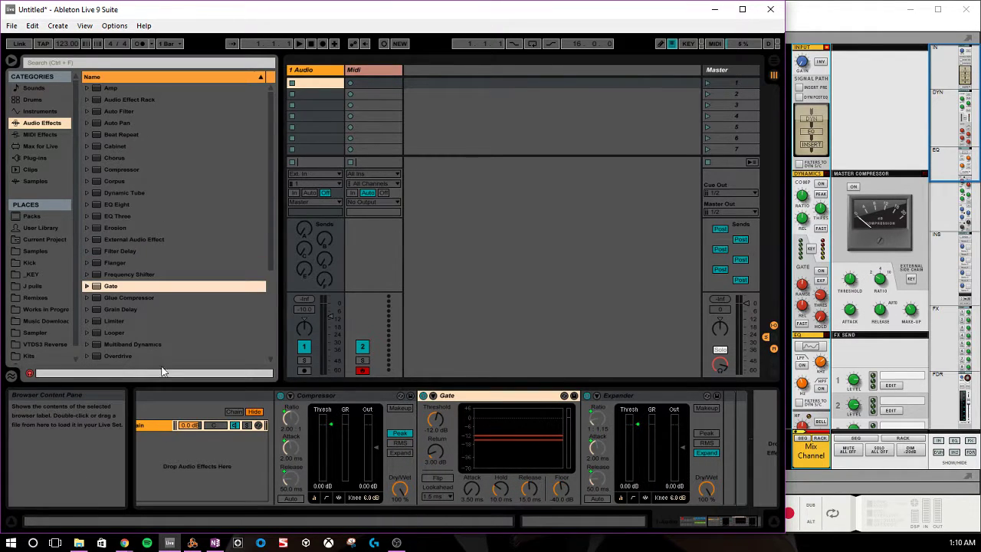
pyautogui.click(424, 396)
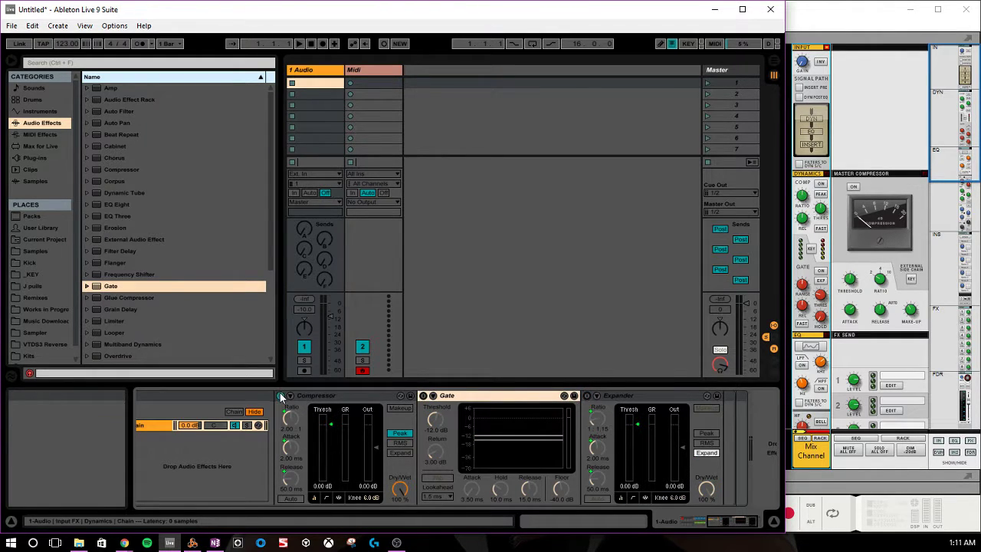
# Step: Hide the Dynamics rack's chain list and collapse its macros and devices into a narrow vertical title bar
pyautogui.click(709, 522)
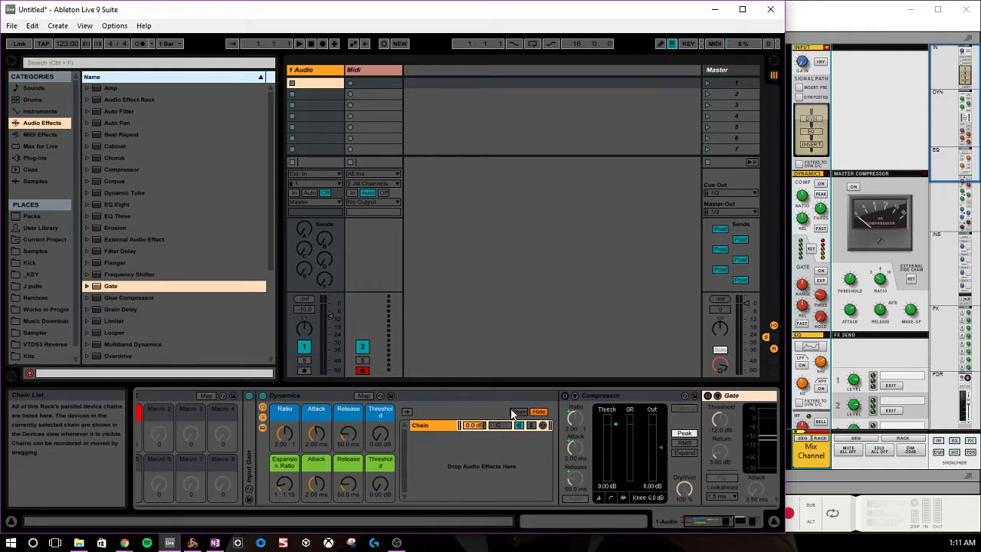
pyautogui.click(263, 418)
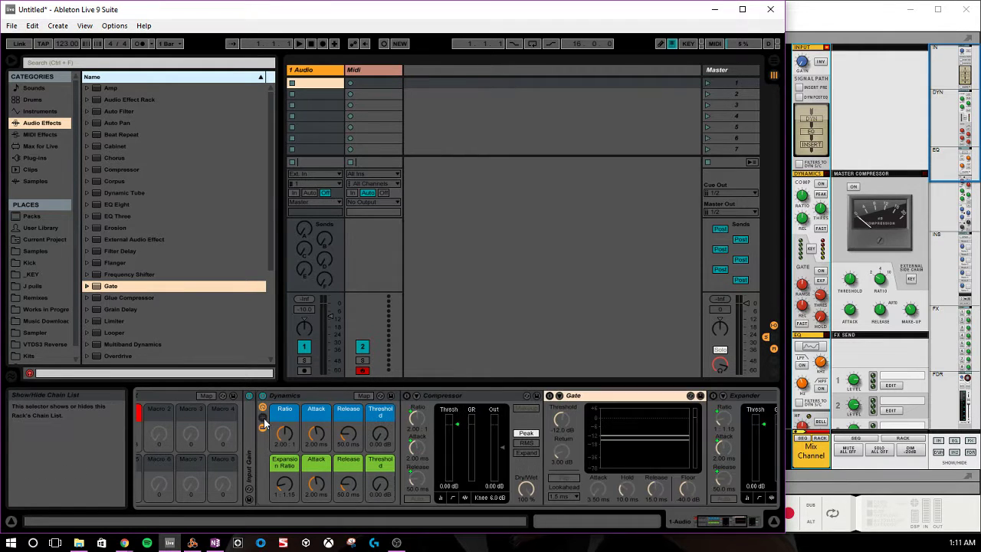
pyautogui.click(316, 394)
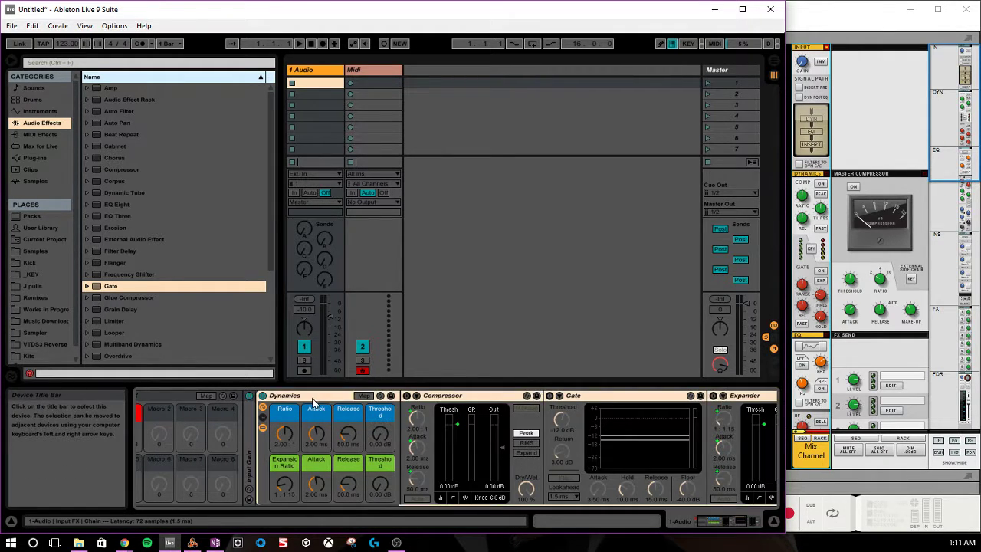
pyautogui.doubleClick(317, 393)
pyautogui.click(269, 476)
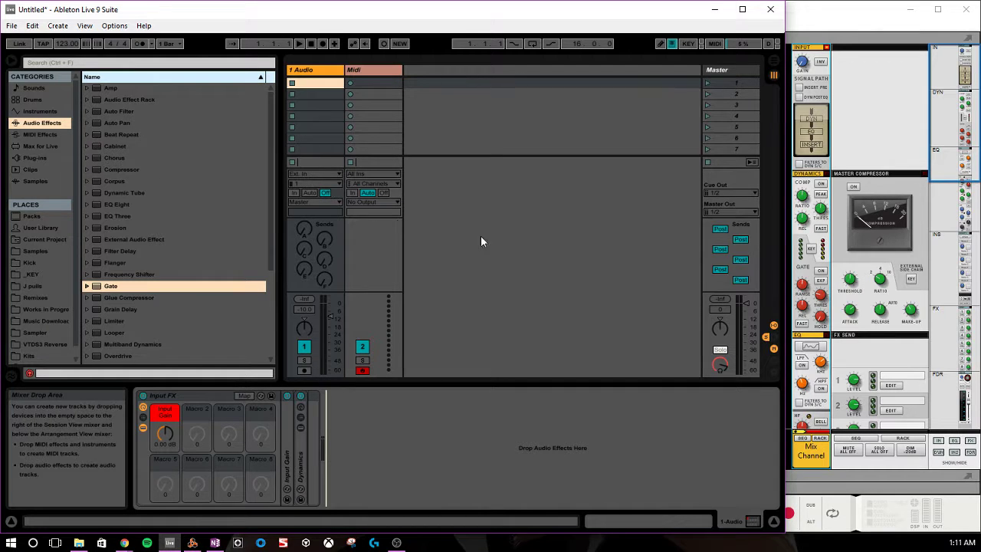
# Step: Insert an EQ Eight after the collapsed Dynamics rack inside the Input FX rack
pyautogui.scroll(-3, 815, 240)
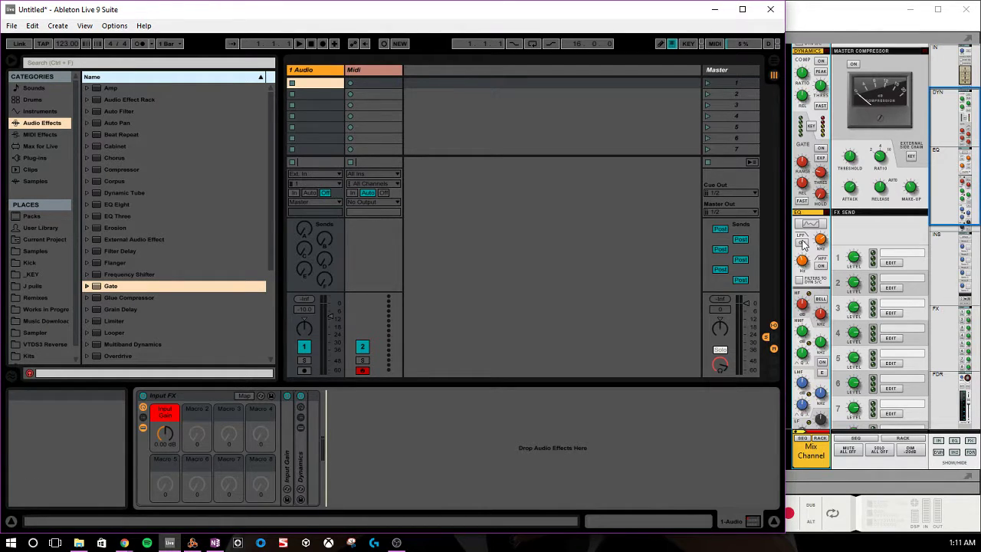
pyautogui.scroll(-4, 820, 244)
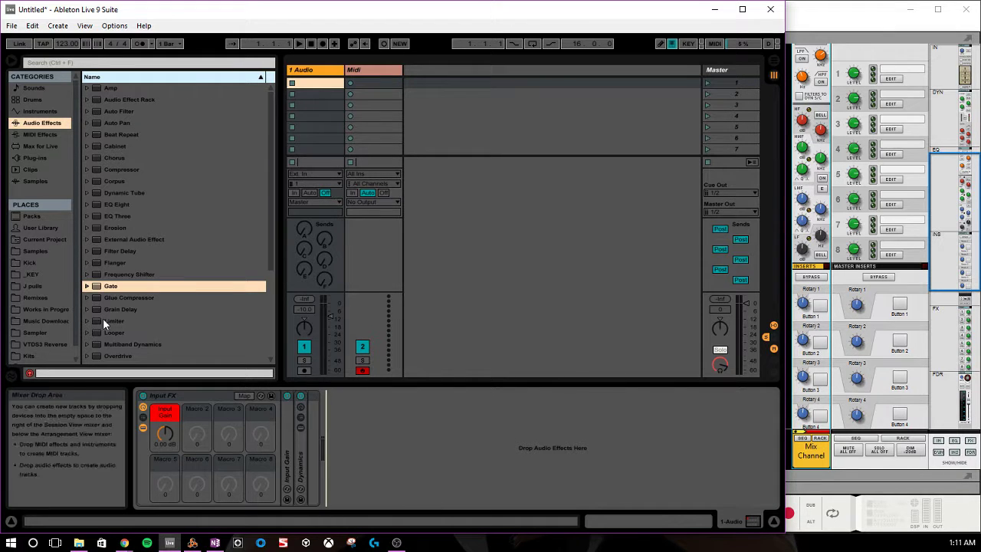
pyautogui.moveTo(98, 206); pyautogui.dragTo(307, 453)
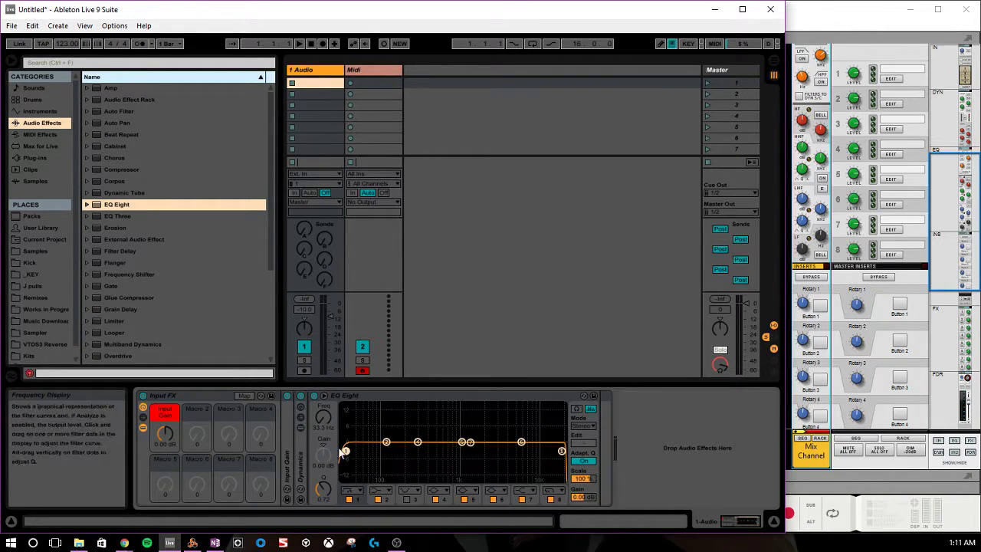
# Step: Switch off EQ Eight's filter bands 2 to 7 so only bands 1 and 8 are active, and select band 1
pyautogui.click(386, 443)
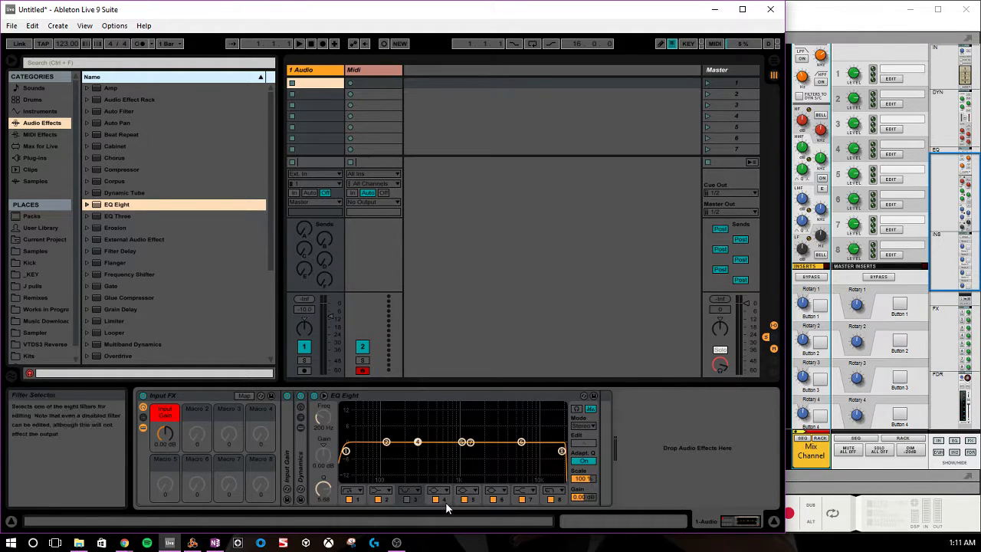
pyautogui.click(413, 501)
pyautogui.click(407, 499)
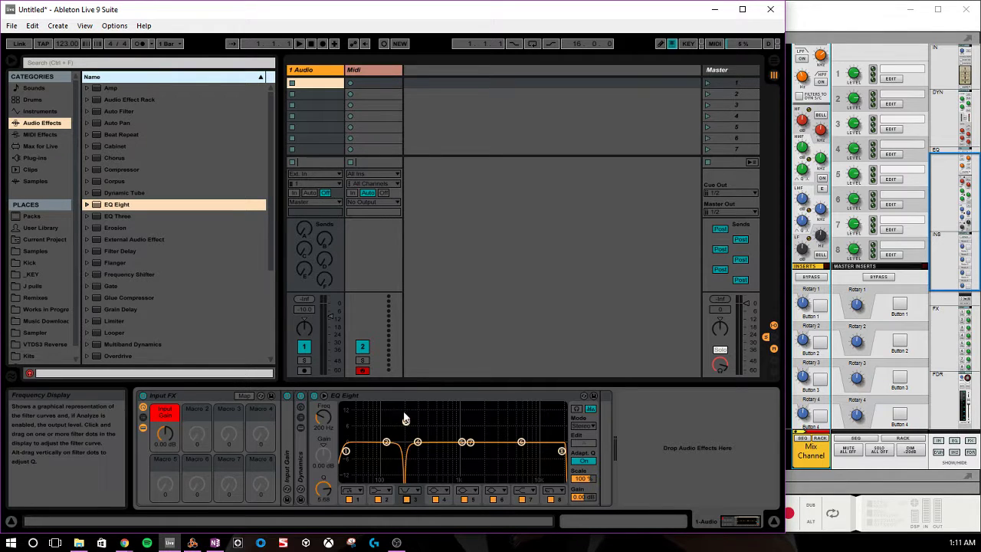
pyautogui.click(407, 499)
pyautogui.click(435, 499)
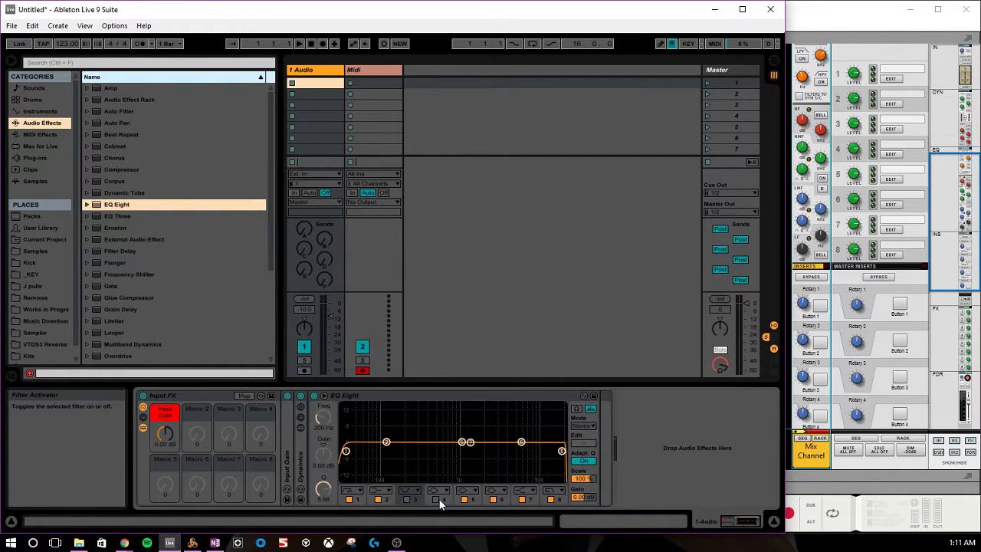
pyautogui.click(463, 500)
pyautogui.click(493, 499)
pyautogui.click(380, 499)
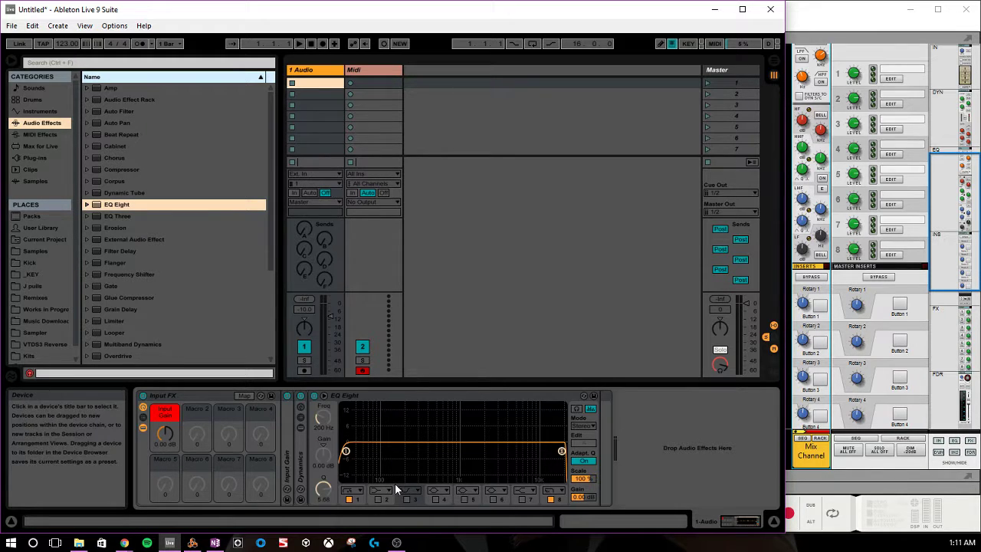
pyautogui.click(367, 396)
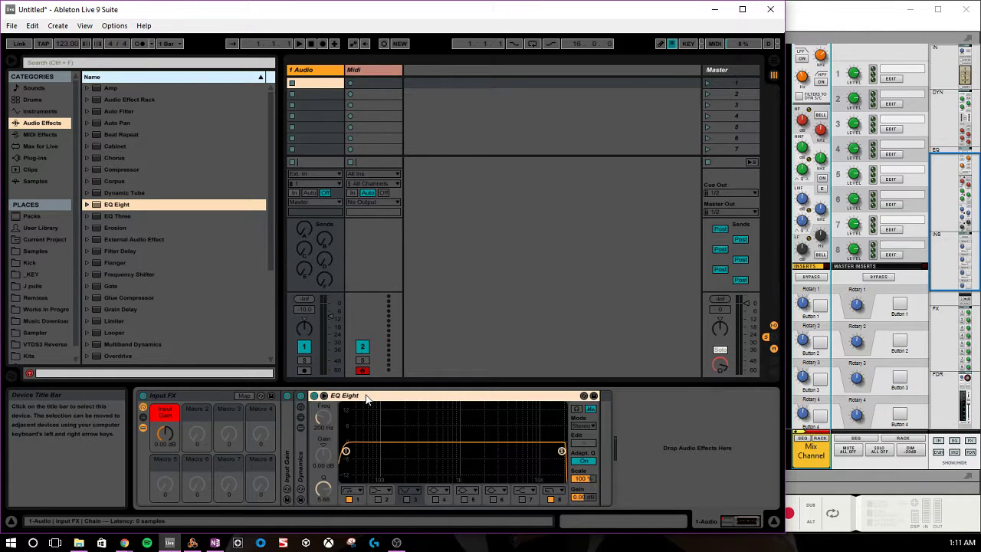
pyautogui.click(357, 502)
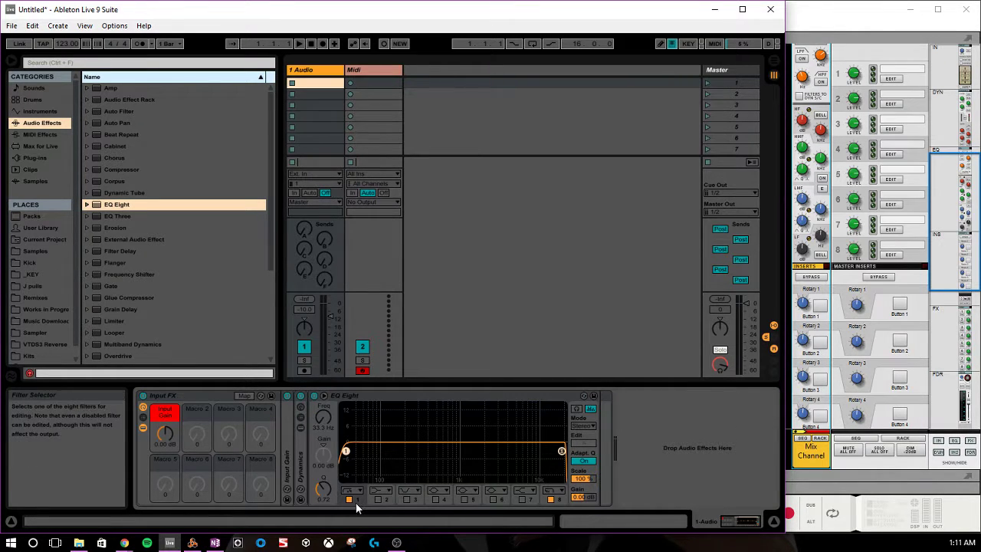
# Step: Save the current EQ Eight settings as the device's default preset
pyautogui.rightClick(448, 396)
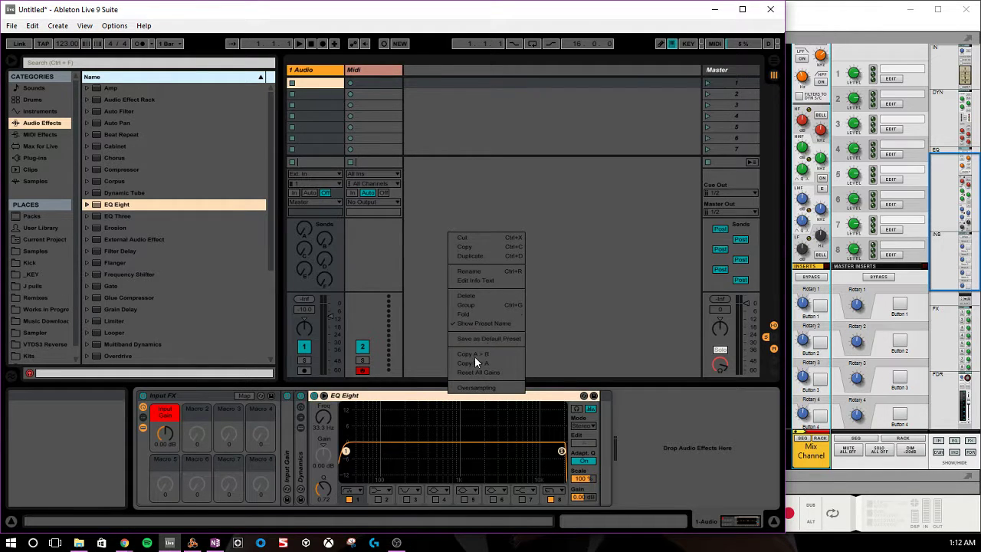
pyautogui.click(406, 401)
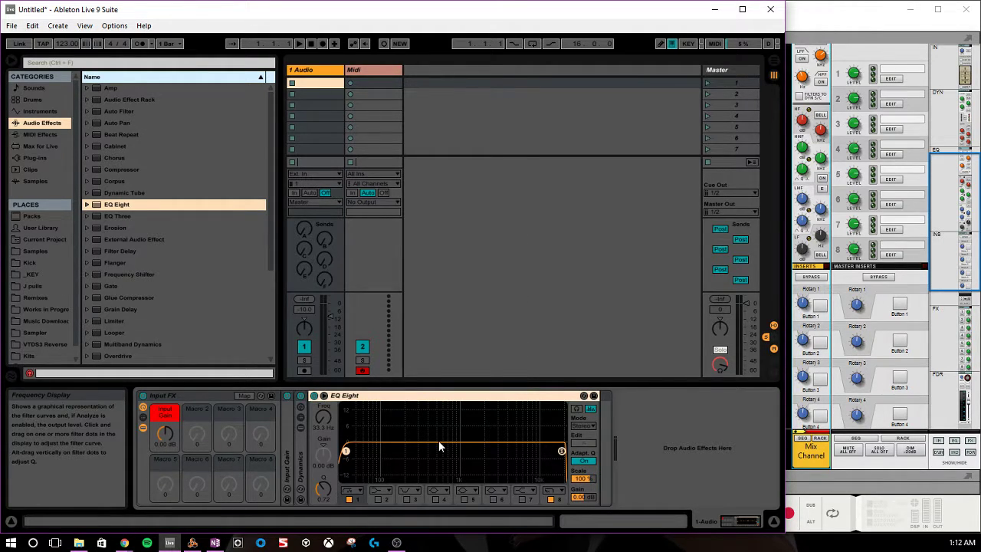
pyautogui.rightClick(491, 401)
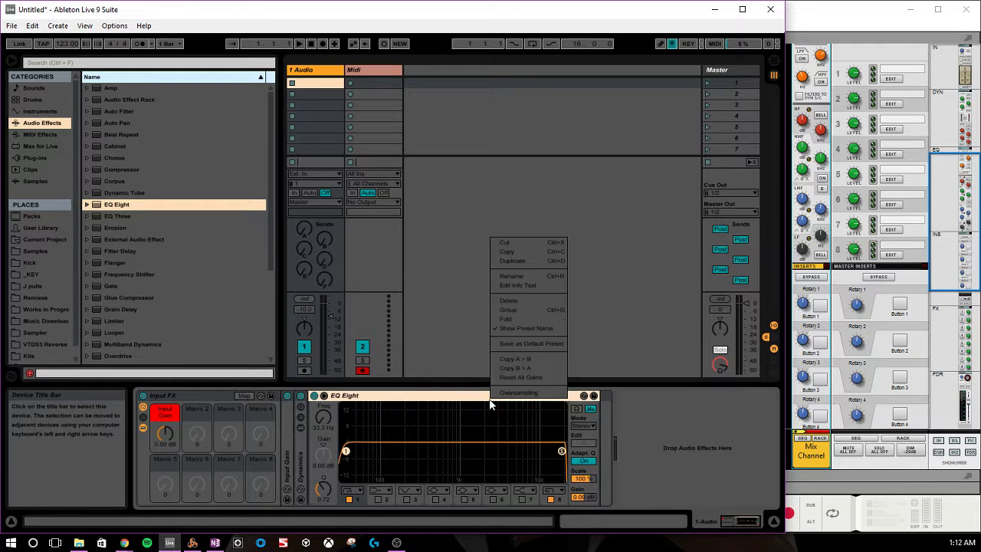
pyautogui.click(531, 344)
pyautogui.click(461, 304)
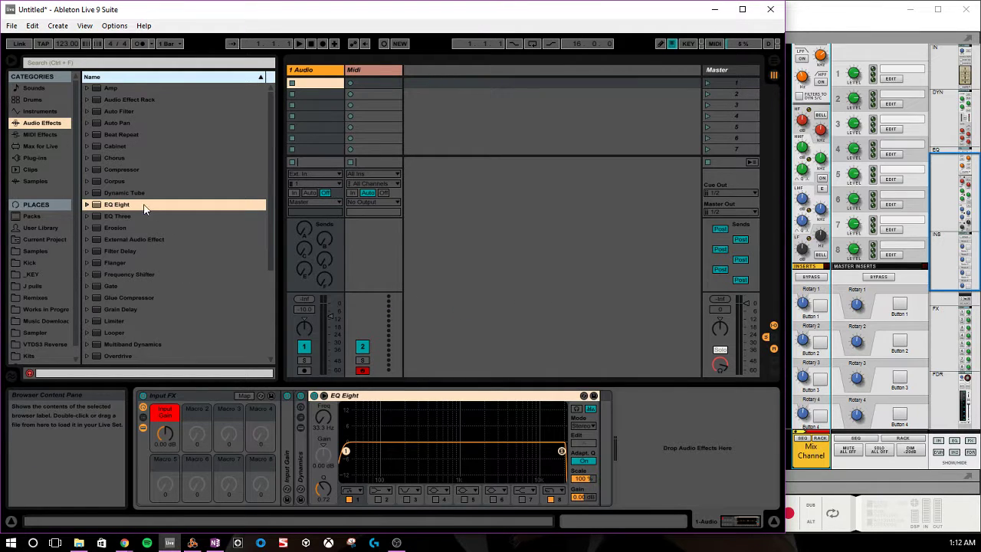
# Step: Add a second EQ Eight after the first to try out the saved default preset, and delete it again
pyautogui.click(146, 205)
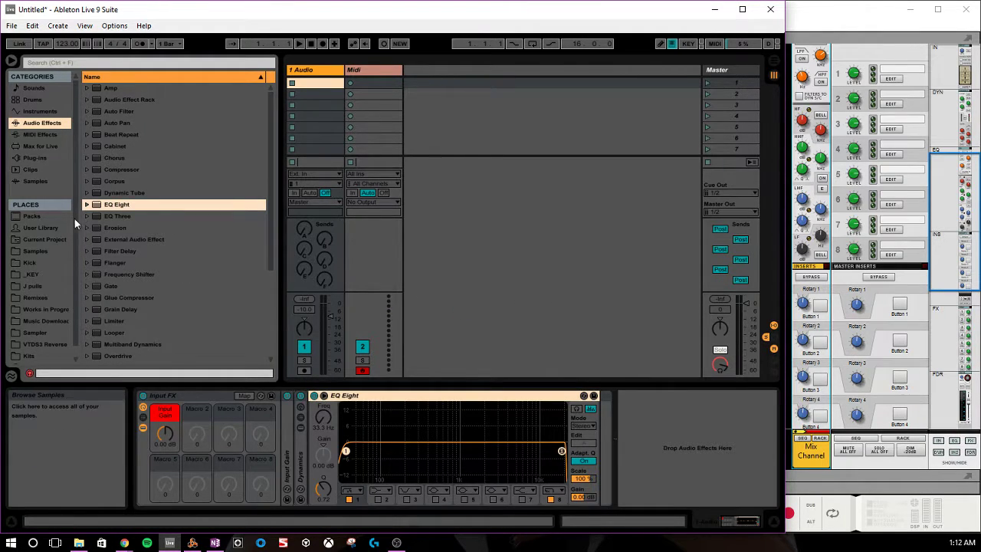
pyautogui.moveTo(96, 204)
pyautogui.mouseDown()
pyautogui.moveTo(536, 429)
pyautogui.moveTo(631, 428)
pyautogui.mouseUp()
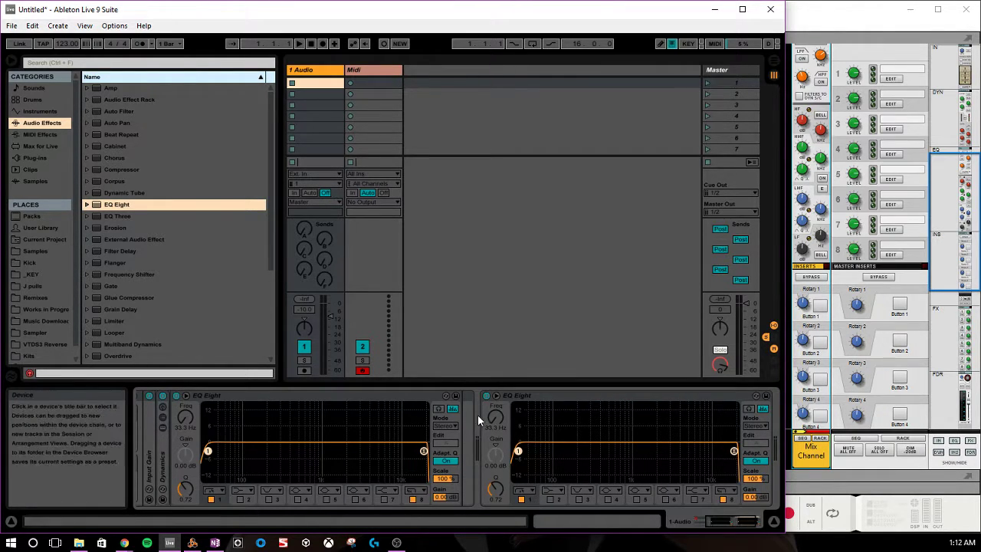
pyautogui.moveTo(496, 416); pyautogui.dragTo(496, 437)
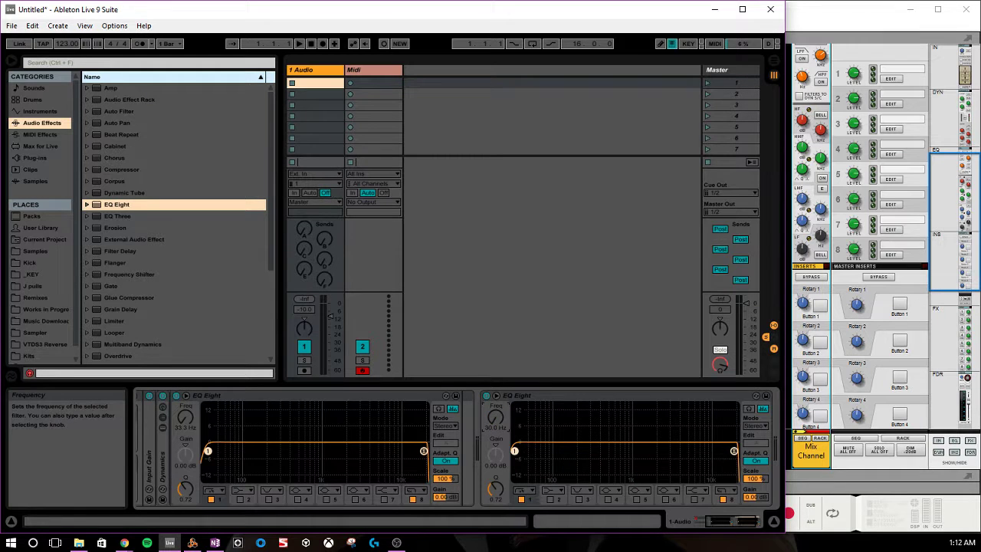
pyautogui.click(534, 402)
pyautogui.press('Delete')
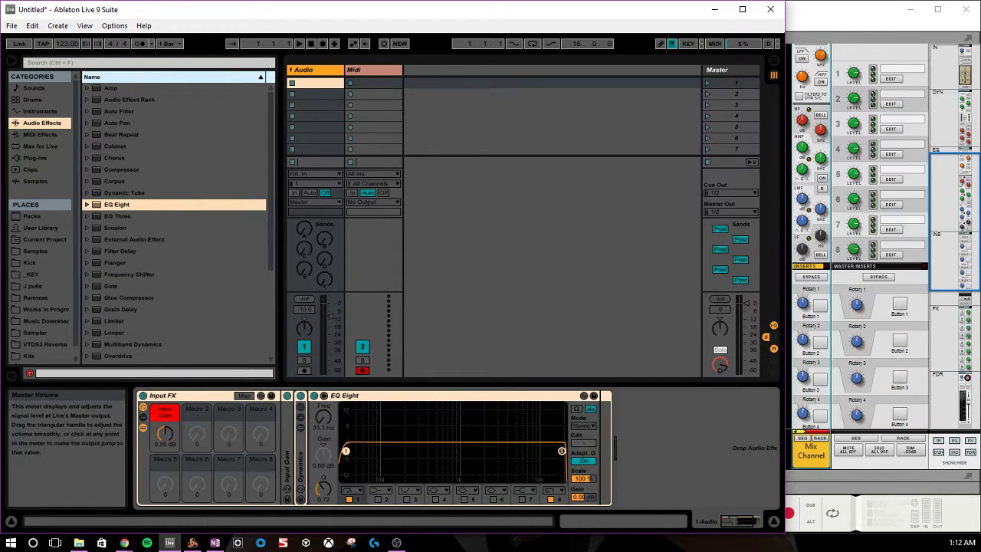
# Step: Switch to Reason, turn the Mix Channel's dynamics post EQ routing on and off again, and return to Ableton Live
pyautogui.scroll(3, 826, 177)
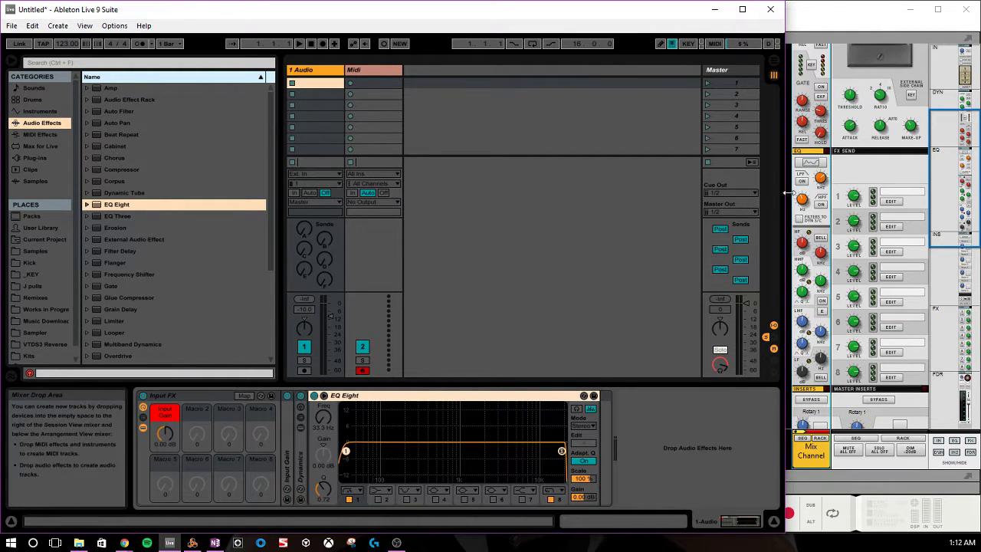
pyautogui.scroll(4, 800, 108)
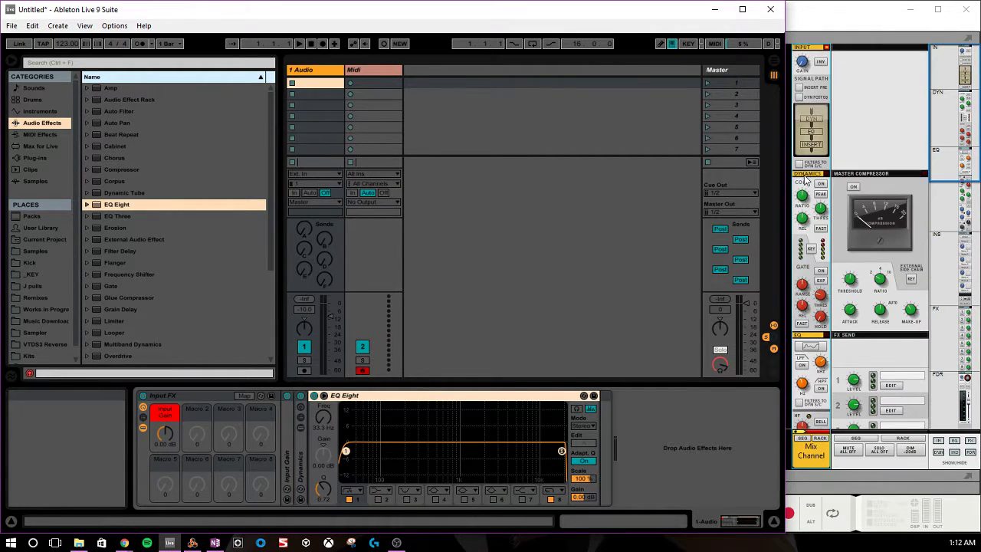
pyautogui.click(801, 91)
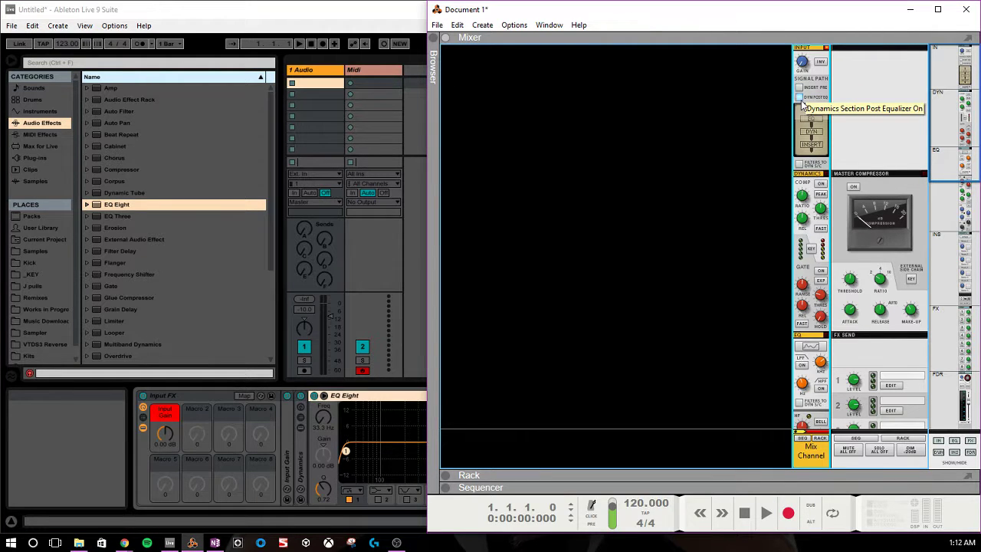
pyautogui.click(801, 101)
pyautogui.click(418, 410)
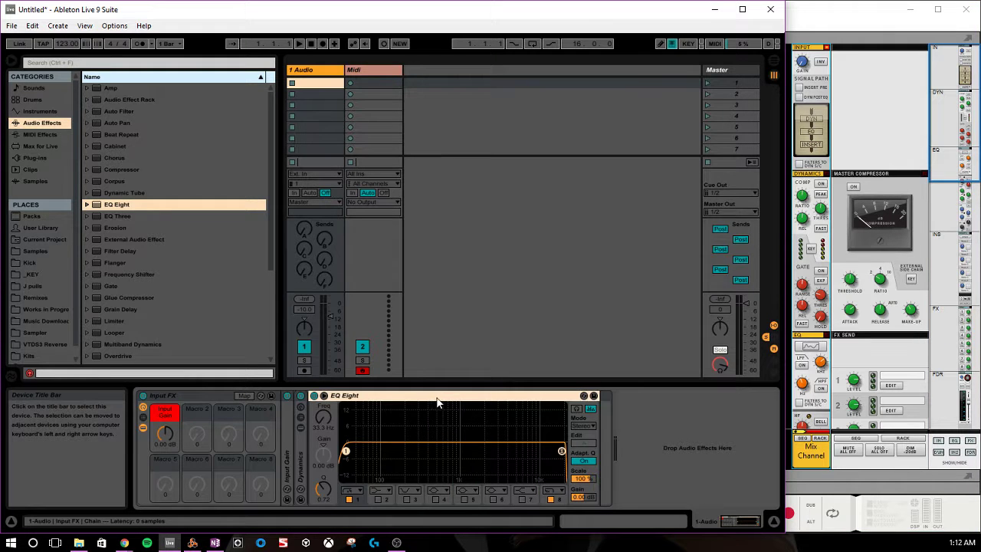
pyautogui.click(293, 415)
pyautogui.moveTo(293, 413)
pyautogui.mouseDown()
pyautogui.moveTo(305, 426)
pyautogui.moveTo(273, 432)
pyautogui.moveTo(306, 429)
pyautogui.mouseUp()
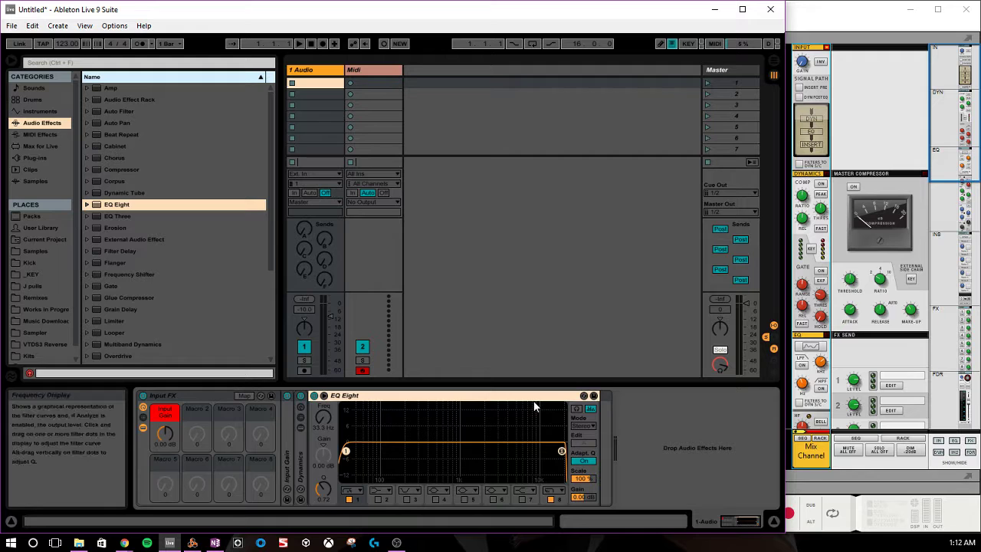
# Step: Insert an empty Audio Effect Rack after the EQ Eight inside the Input FX rack
pyautogui.scroll(-10, 820, 257)
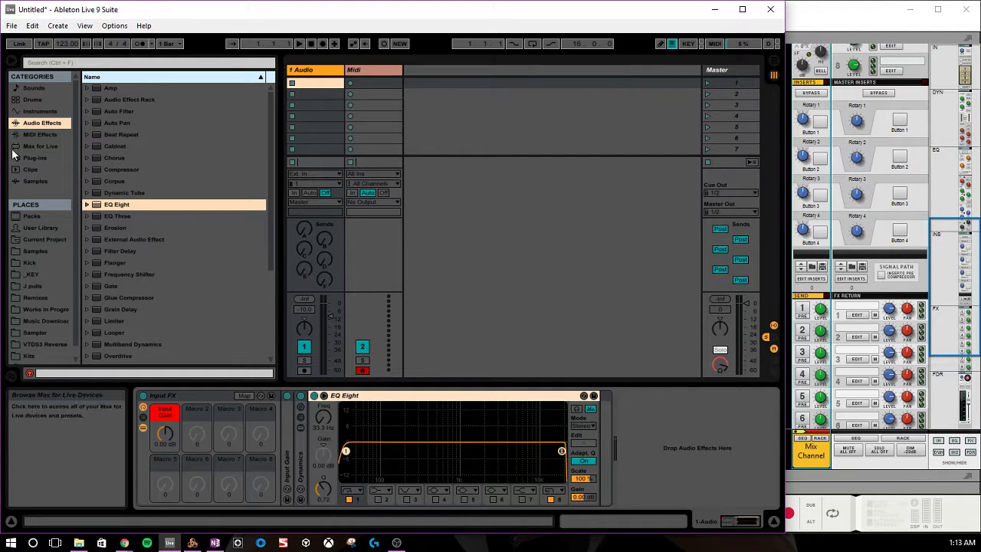
pyautogui.moveTo(96, 102); pyautogui.dragTo(582, 454)
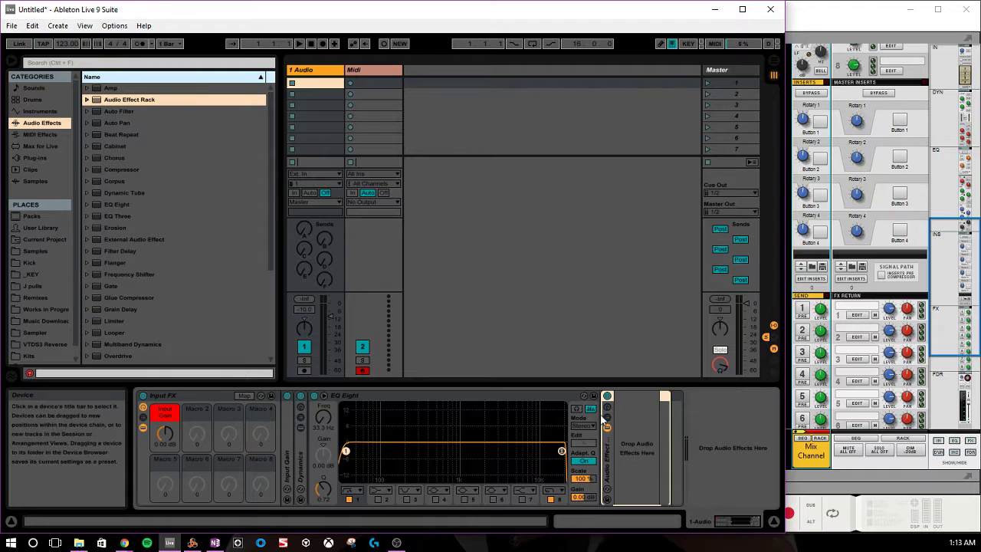
# Step: Show the chain list of the new Audio Effect Rack after the EQ Eight, and rename the rack "Insert Fx"
pyautogui.click(607, 418)
pyautogui.rightClick(649, 394)
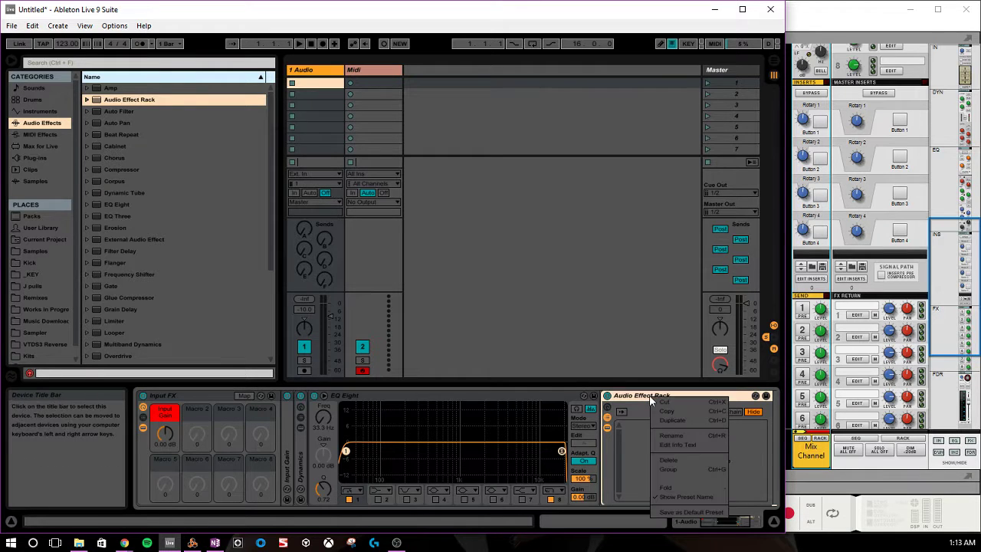
pyautogui.click(674, 436)
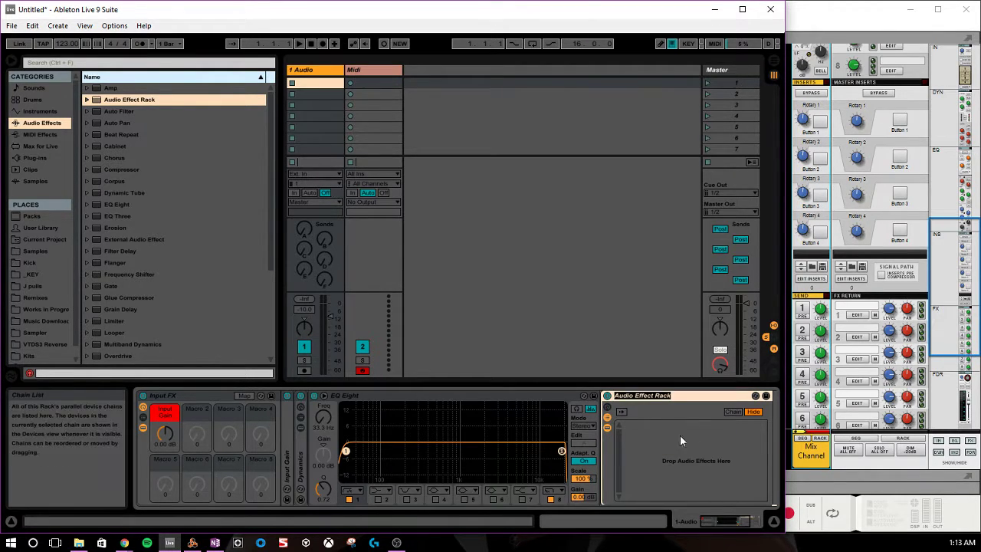
pyautogui.write('Insert Fx')
pyautogui.click(727, 523)
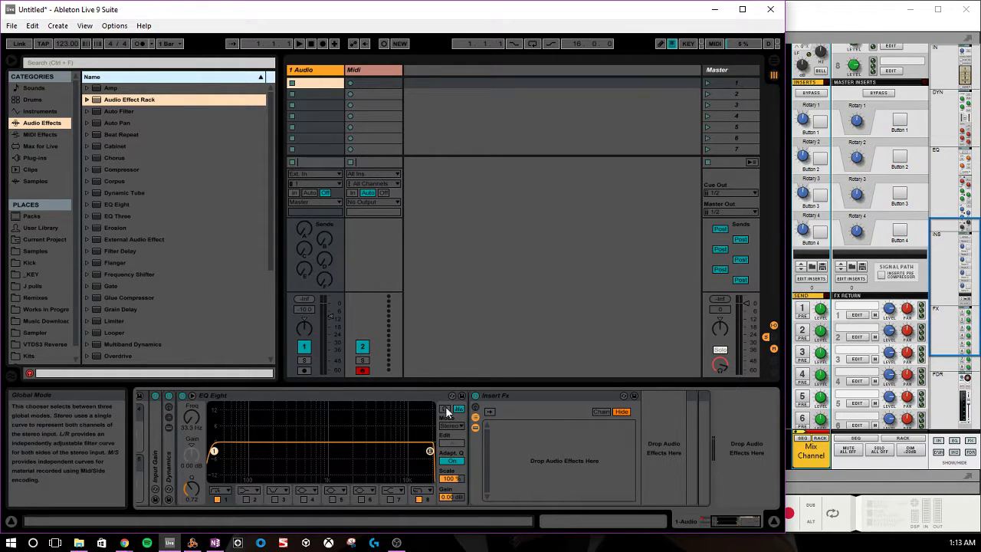
# Step: Briefly show the Insert Fx rack's macro controls, and leave the rack unfolded with its chain list hidden
pyautogui.click(476, 406)
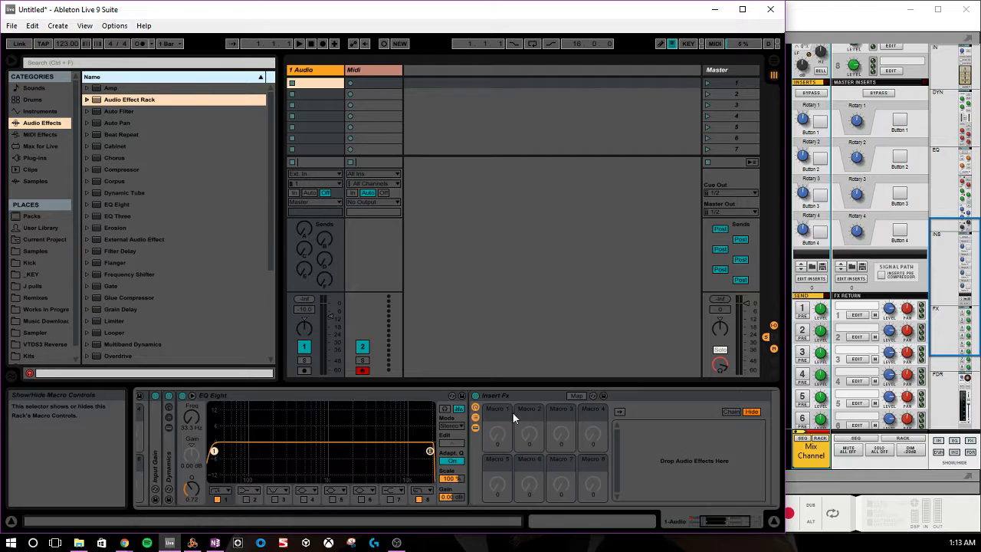
pyautogui.click(476, 406)
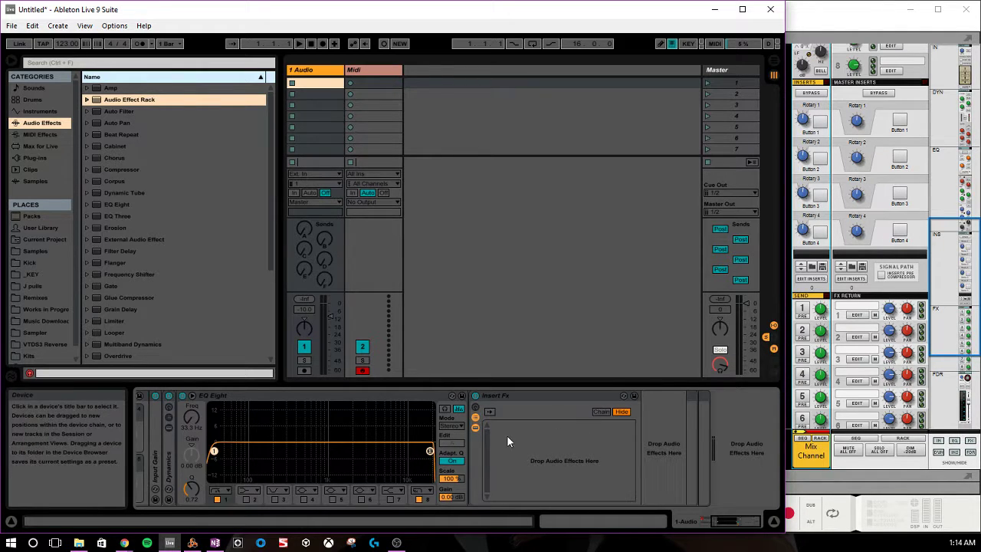
pyautogui.doubleClick(553, 397)
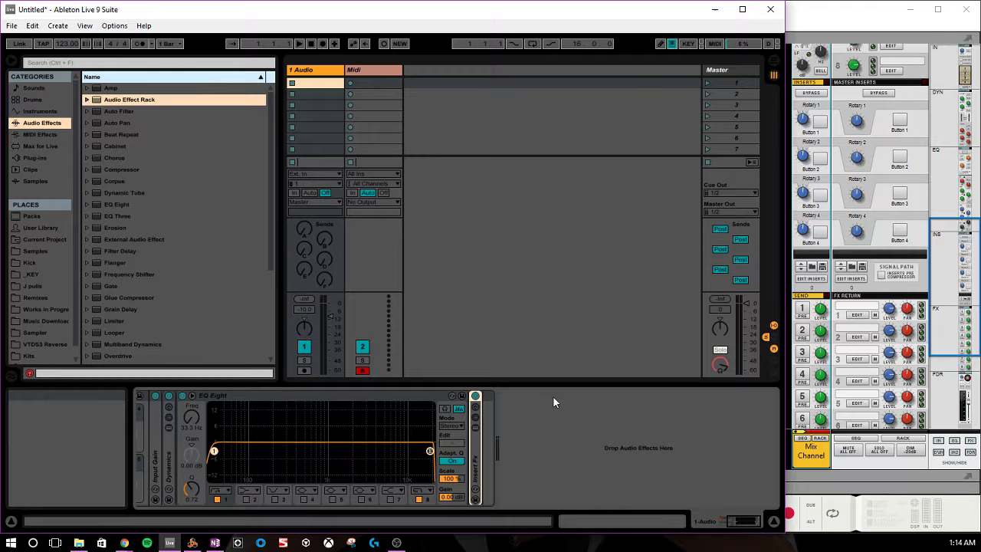
pyautogui.doubleClick(478, 460)
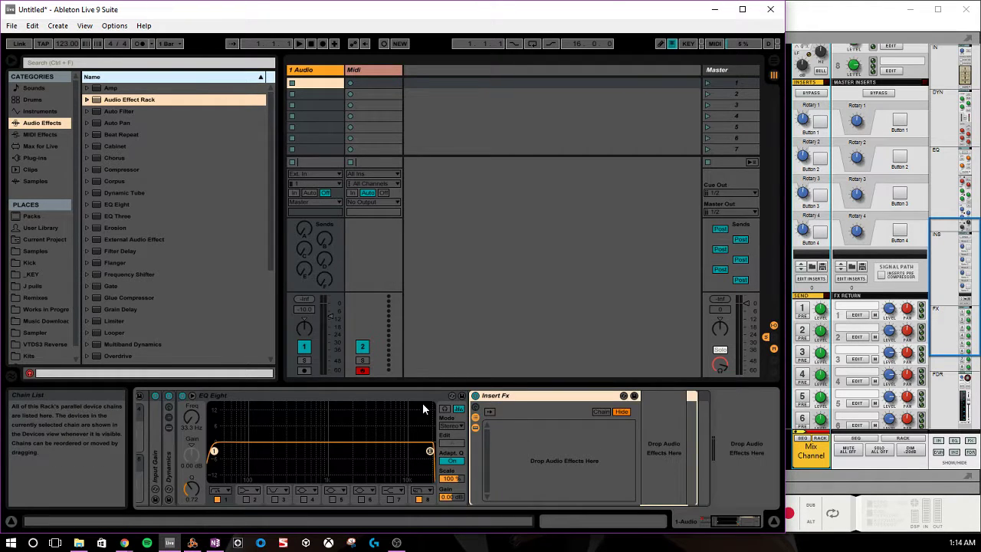
pyautogui.click(476, 426)
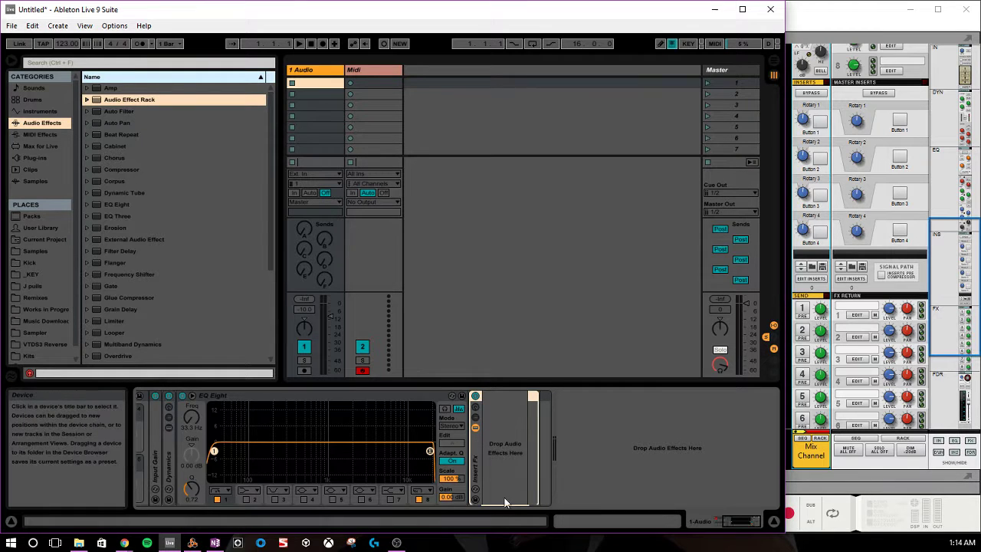
# Step: Add a Filter Delay inside the Insert Fx rack as a trial, and delete it again
pyautogui.click(138, 123)
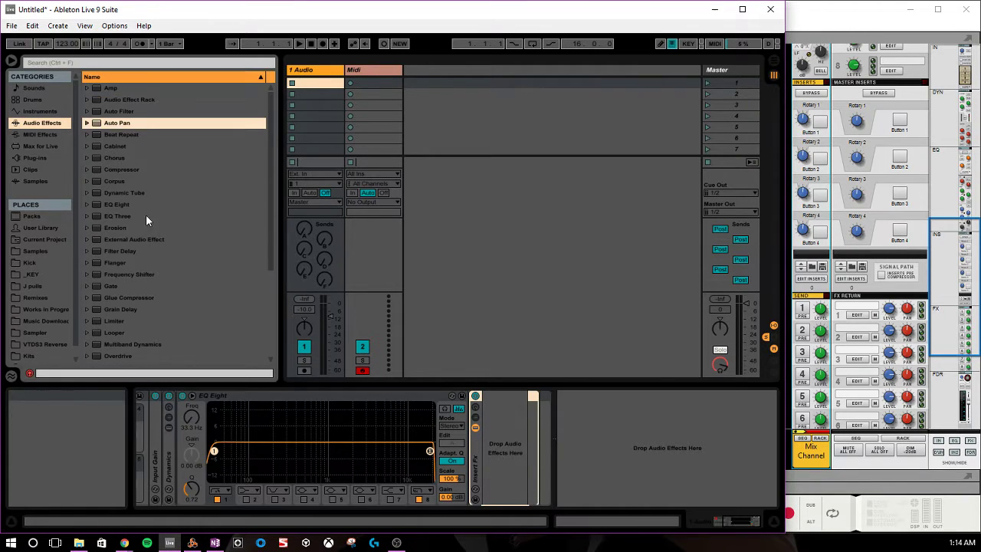
pyautogui.click(146, 227)
pyautogui.click(146, 216)
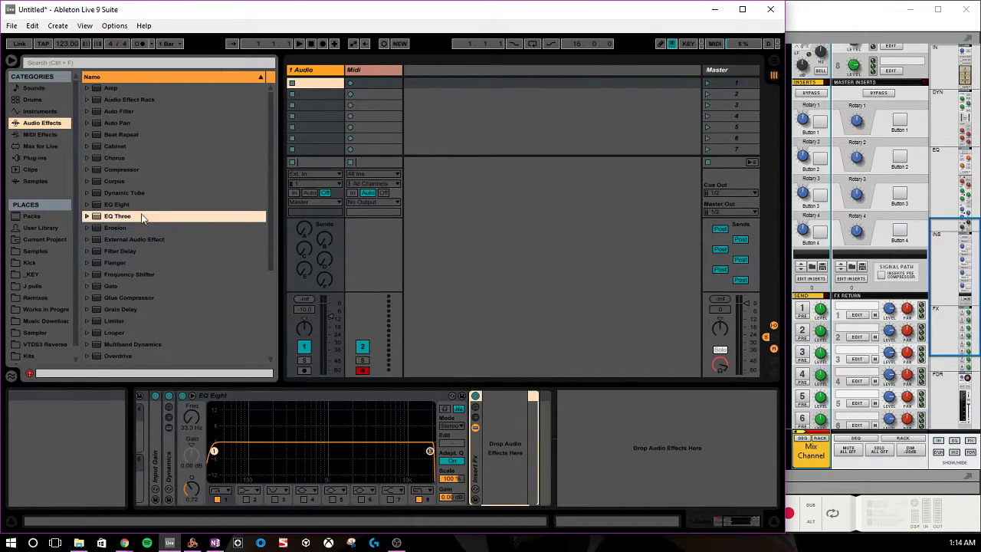
pyautogui.click(153, 297)
pyautogui.click(139, 252)
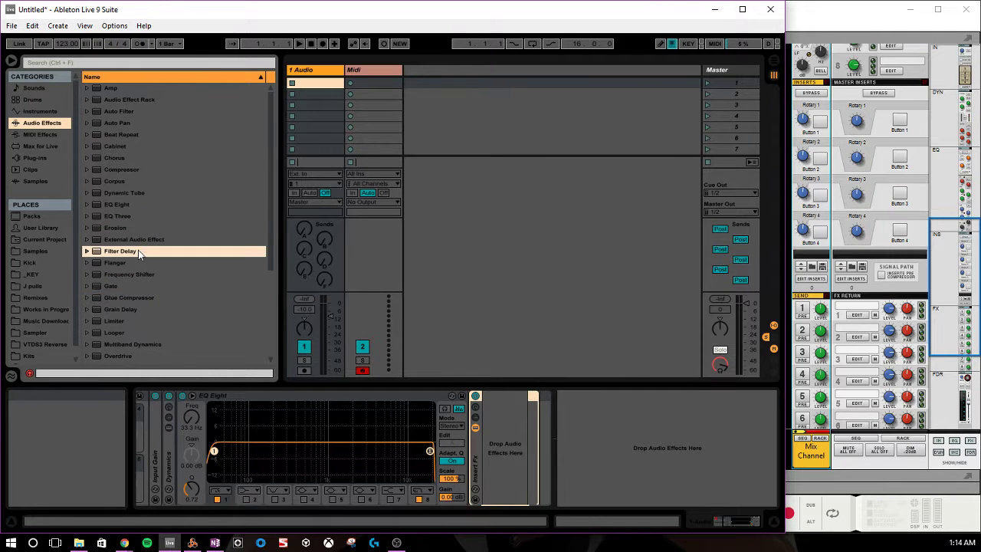
pyautogui.scroll(-1, 111, 247)
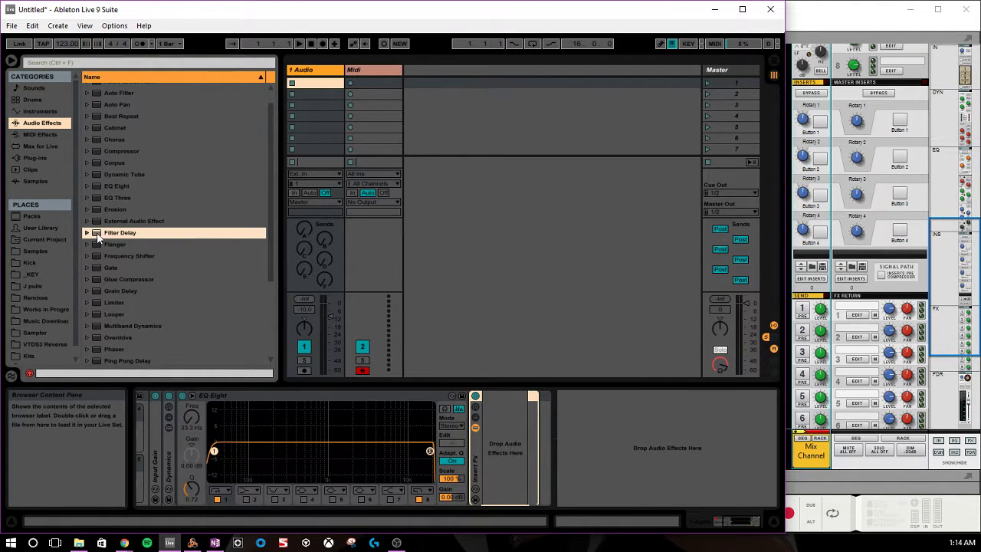
pyautogui.moveTo(97, 232); pyautogui.dragTo(490, 452)
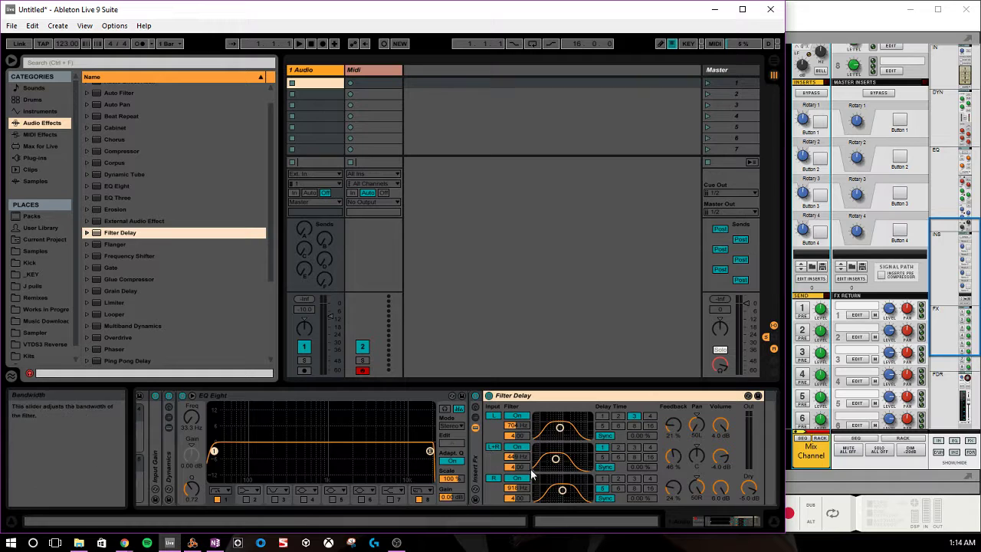
pyautogui.click(550, 400)
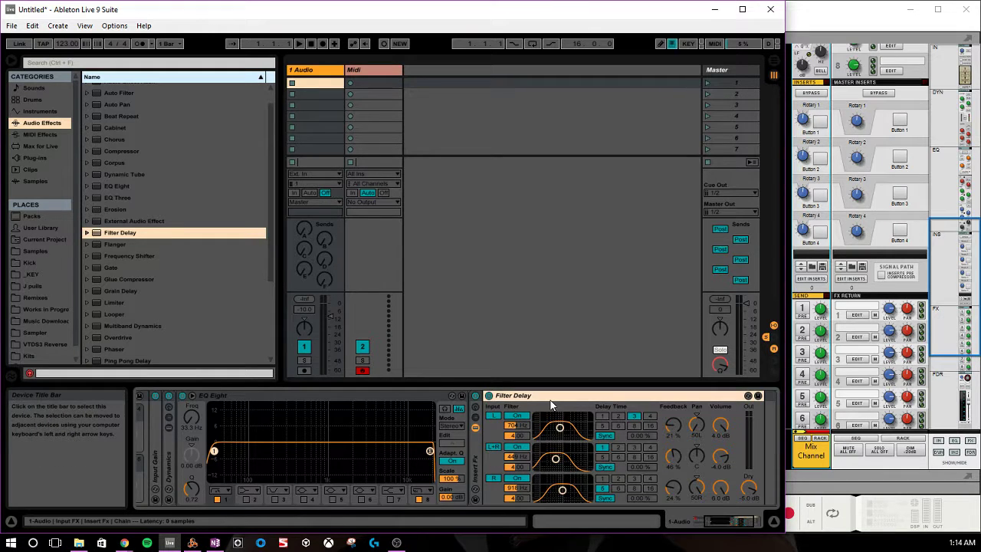
pyautogui.press('Delete')
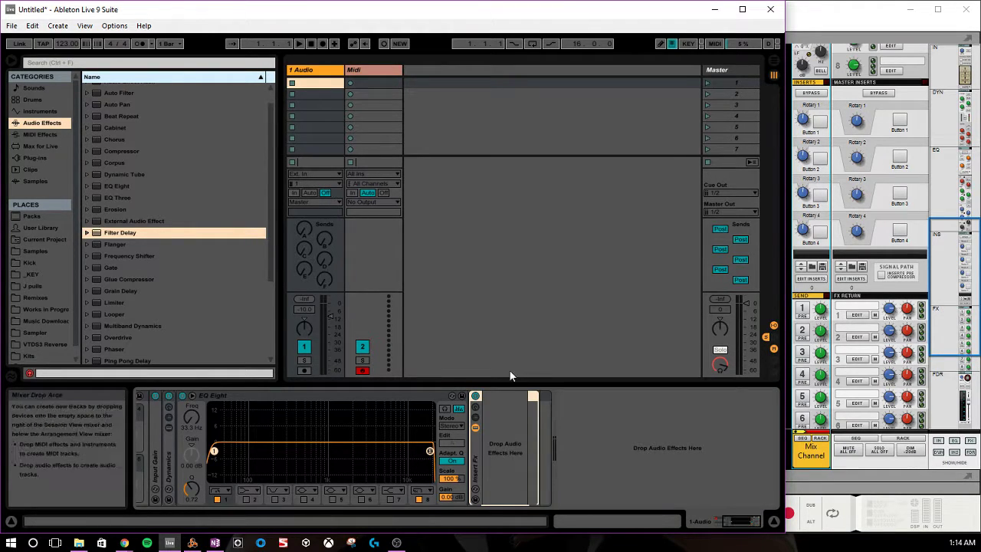
# Step: Rename the outer Input FX rack to "Channel Strip"
pyautogui.moveTo(745, 525); pyautogui.dragTo(717, 530)
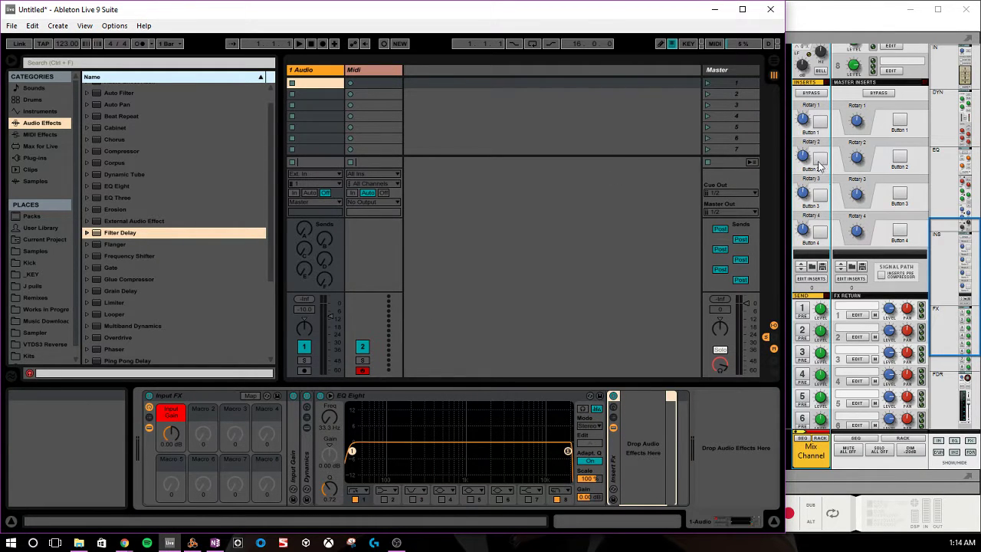
pyautogui.click(220, 399)
pyautogui.rightClick(194, 399)
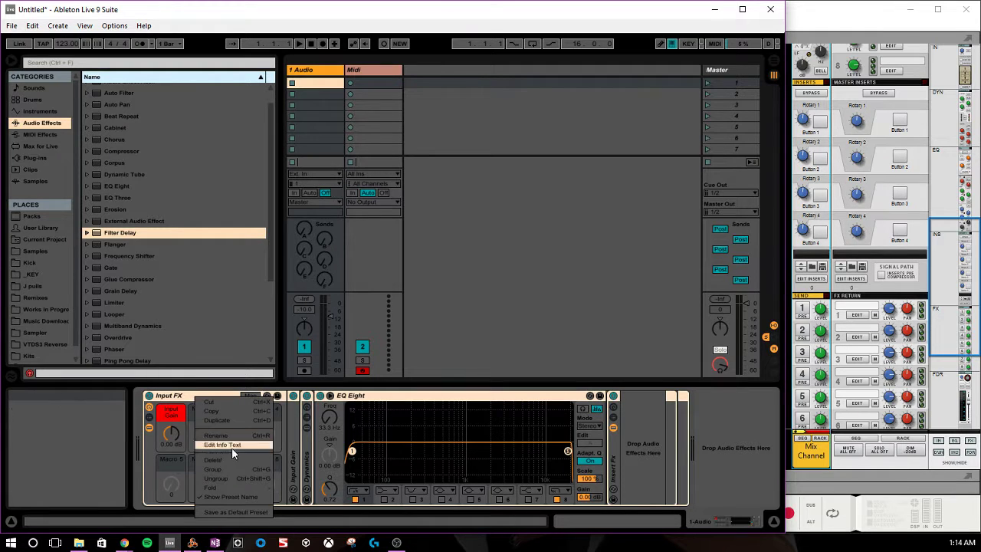
pyautogui.click(218, 431)
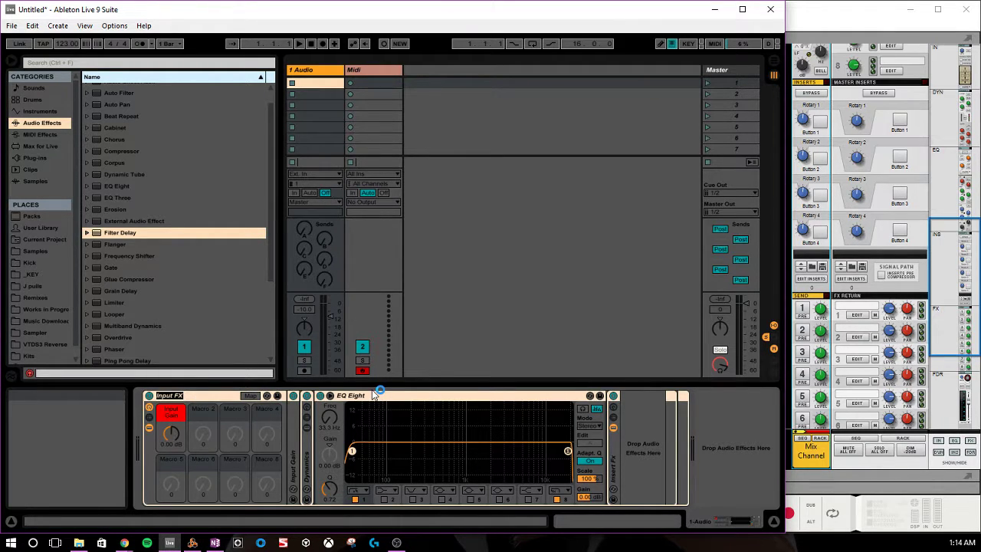
pyautogui.write('channel Strip')
pyautogui.click(727, 465)
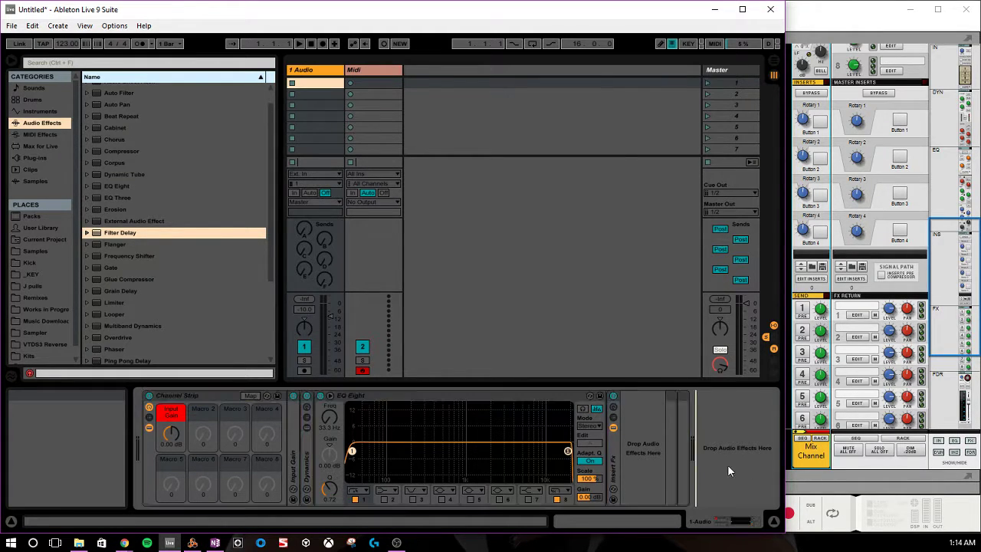
# Step: Add a Utility after the Insert Fx rack inside Channel Strip, and try its width before resetting it to 100 %
pyautogui.scroll(-5, 830, 280)
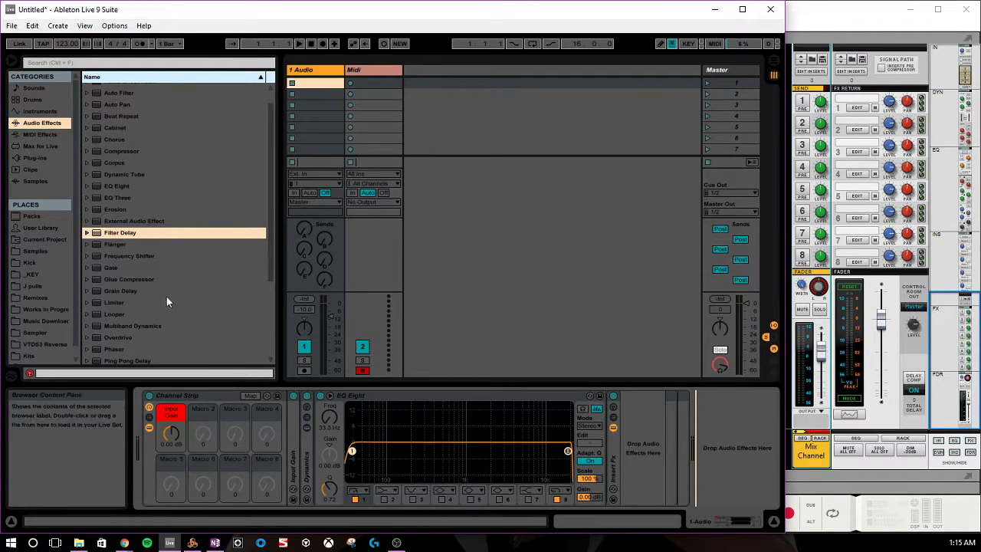
pyautogui.scroll(-2, 153, 326)
pyautogui.scroll(-2, 156, 327)
pyautogui.moveTo(110, 335); pyautogui.dragTo(719, 427)
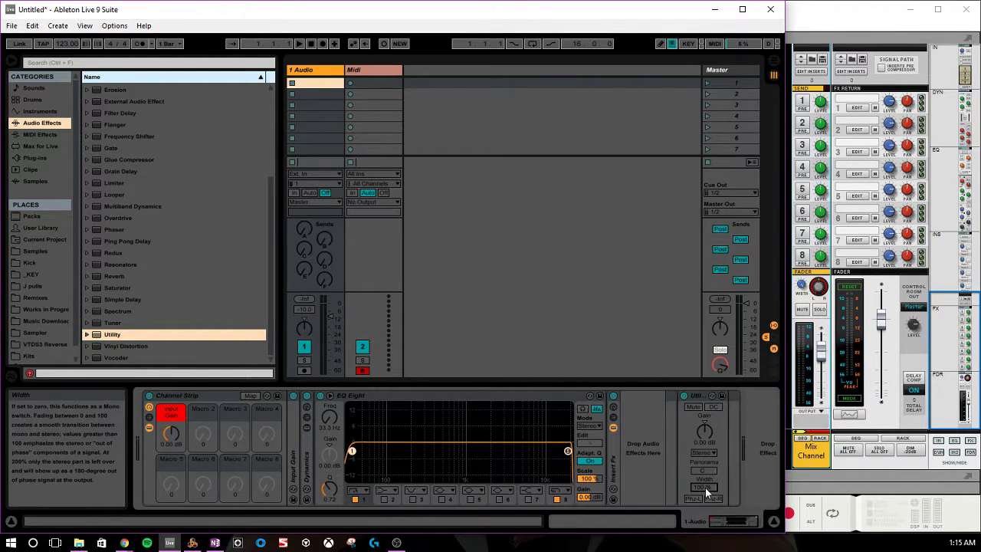
pyautogui.moveTo(705, 487); pyautogui.dragTo(705, 528)
pyautogui.press('Delete')
pyautogui.click(700, 397)
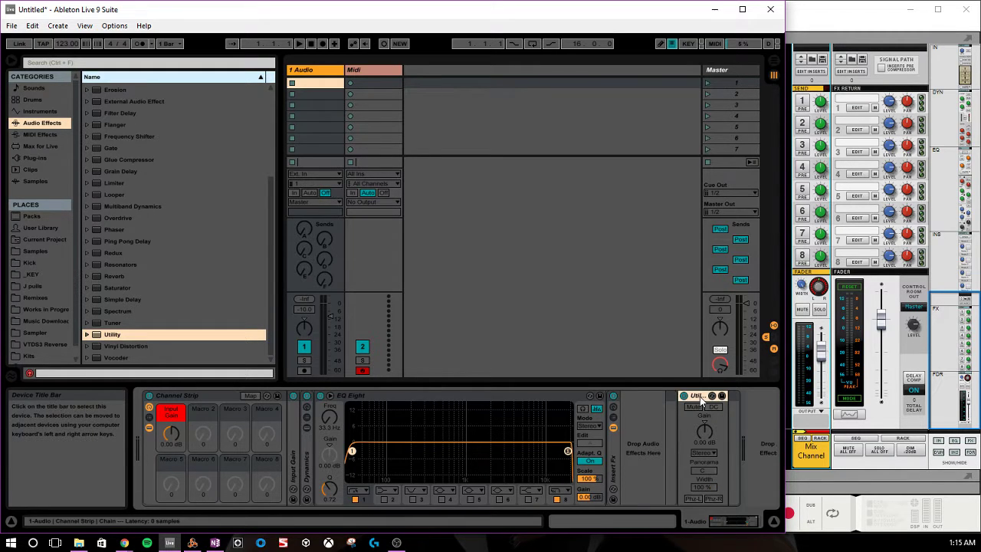
# Step: Replace the Utility at the end of the Channel Strip rack with the A1StereoControl-x64 plug-in
pyautogui.click(41, 151)
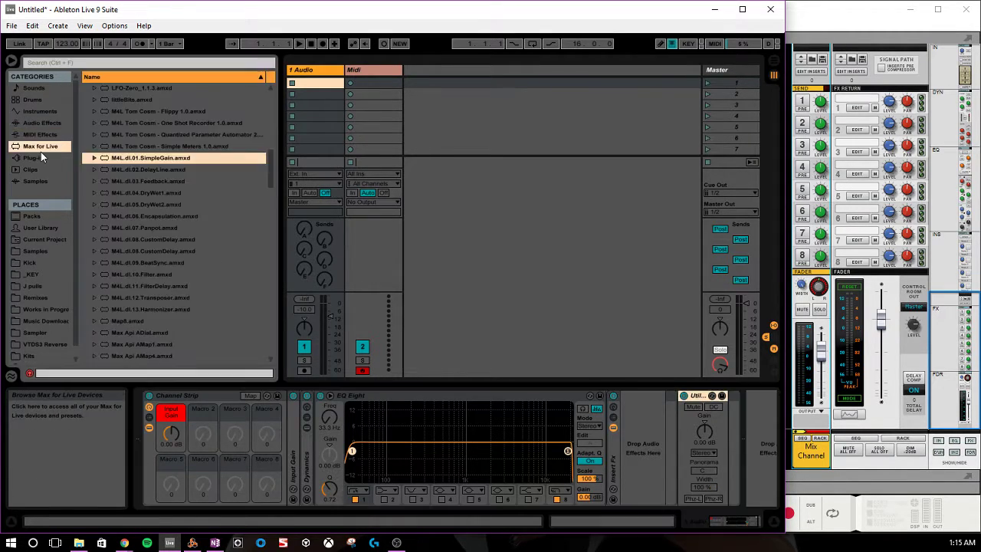
pyautogui.click(40, 157)
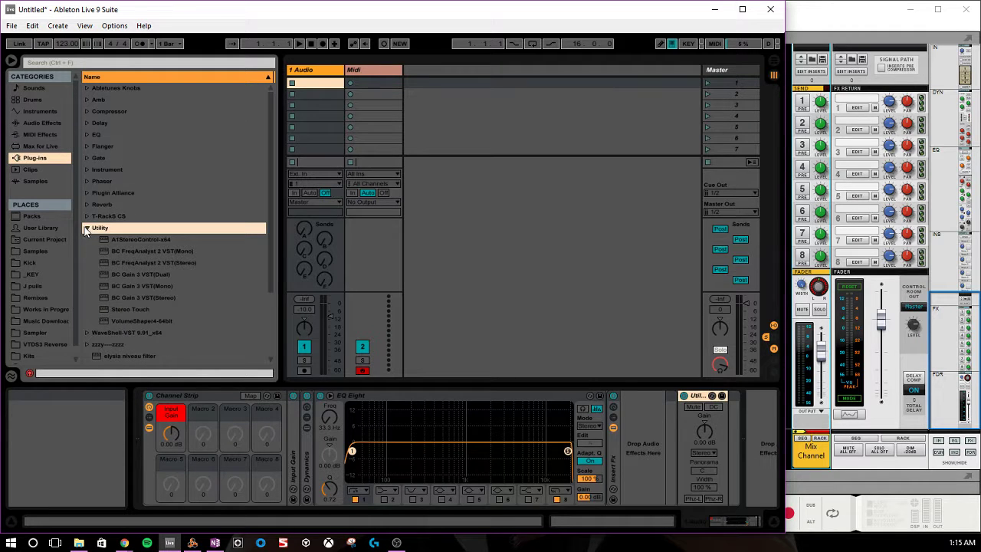
pyautogui.click(104, 241)
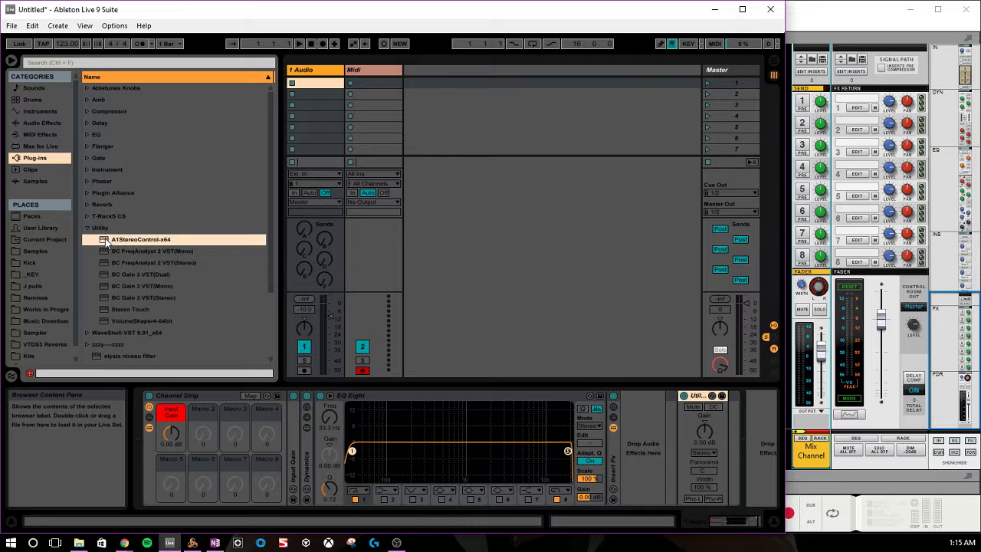
pyautogui.moveTo(105, 242); pyautogui.dragTo(675, 419)
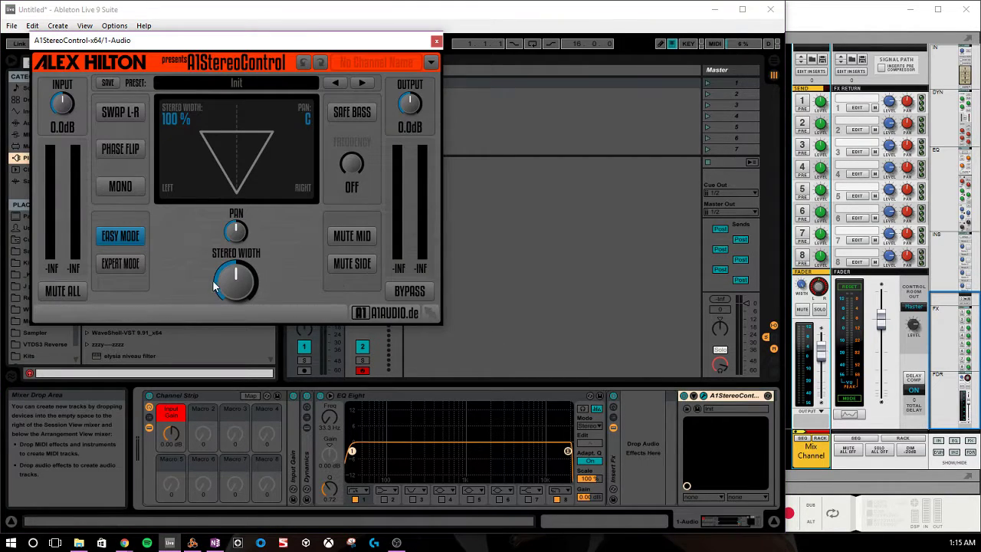
pyautogui.scroll(-3, 732, 507)
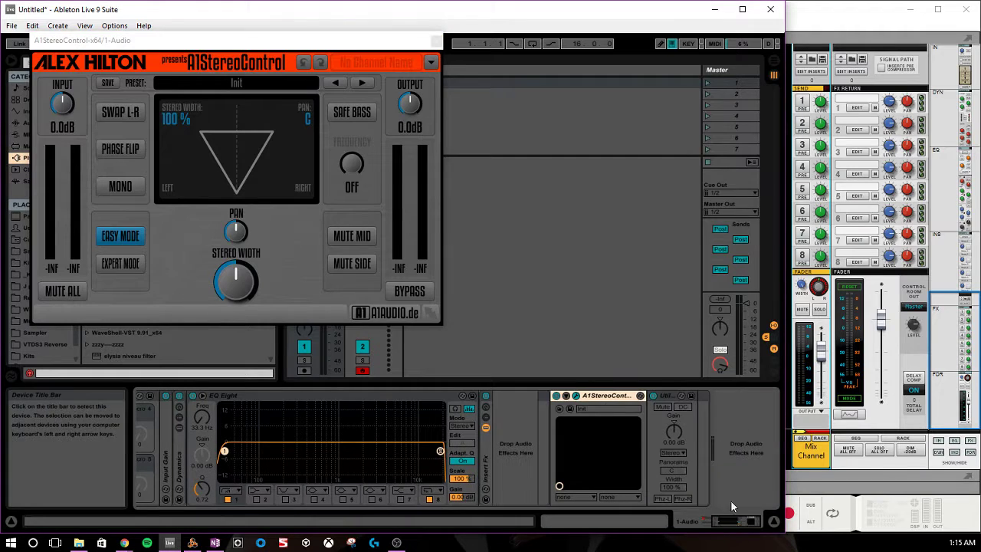
pyautogui.click(670, 396)
pyautogui.press('Delete')
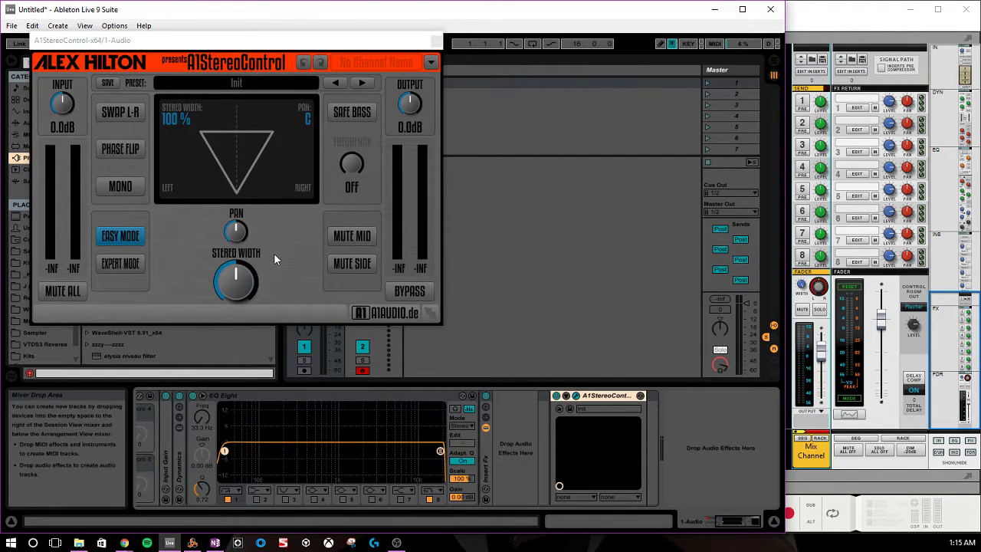
# Step: Set A1StereoControl's stereo width to 110 %, and compare with the phase invert control in Reason's Mix Channel before returning to Ableton Live
pyautogui.moveTo(237, 282)
pyautogui.mouseDown()
pyautogui.moveTo(238, 253)
pyautogui.moveTo(238, 285)
pyautogui.mouseUp()
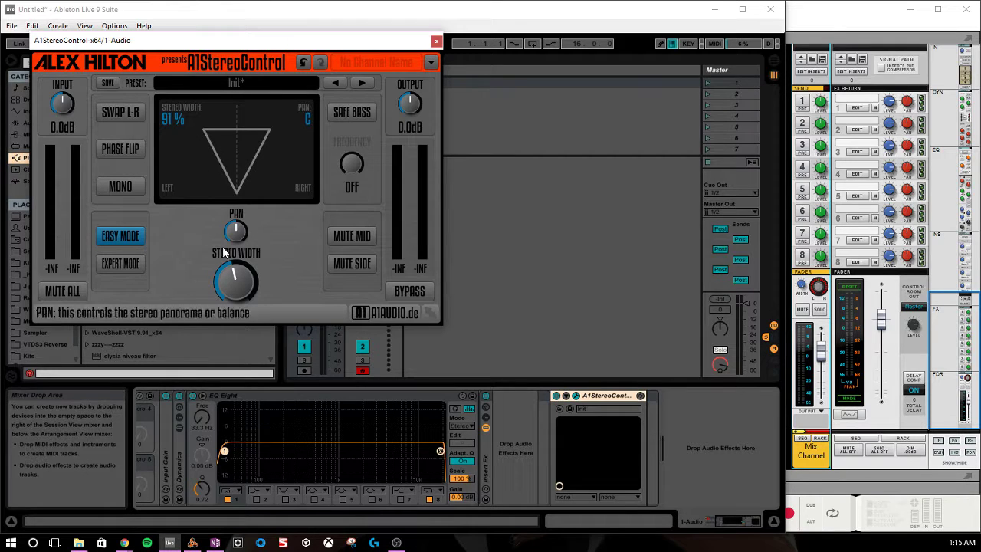
pyautogui.moveTo(236, 282)
pyautogui.mouseDown()
pyautogui.moveTo(236, 246)
pyautogui.moveTo(236, 299)
pyautogui.moveTo(236, 275)
pyautogui.mouseUp()
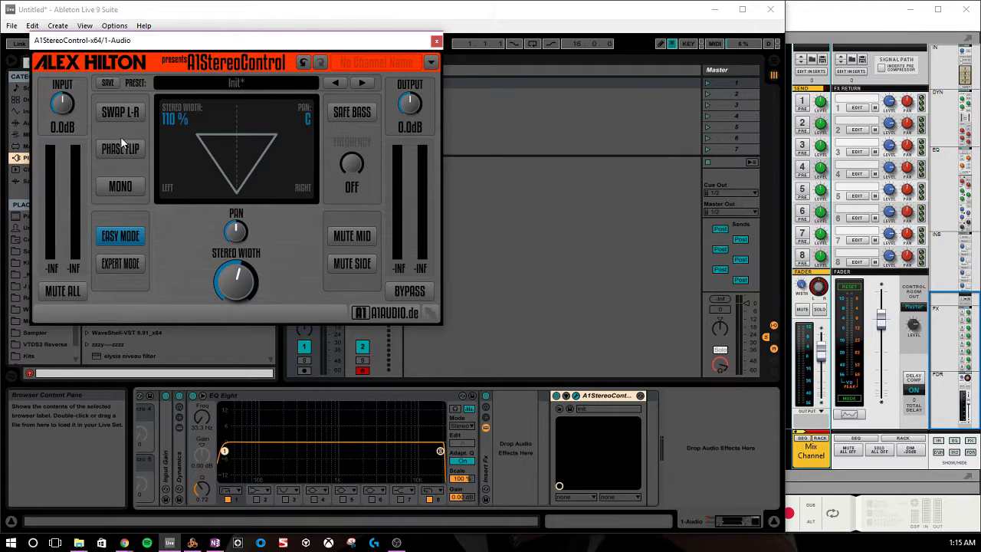
pyautogui.scroll(10, 813, 115)
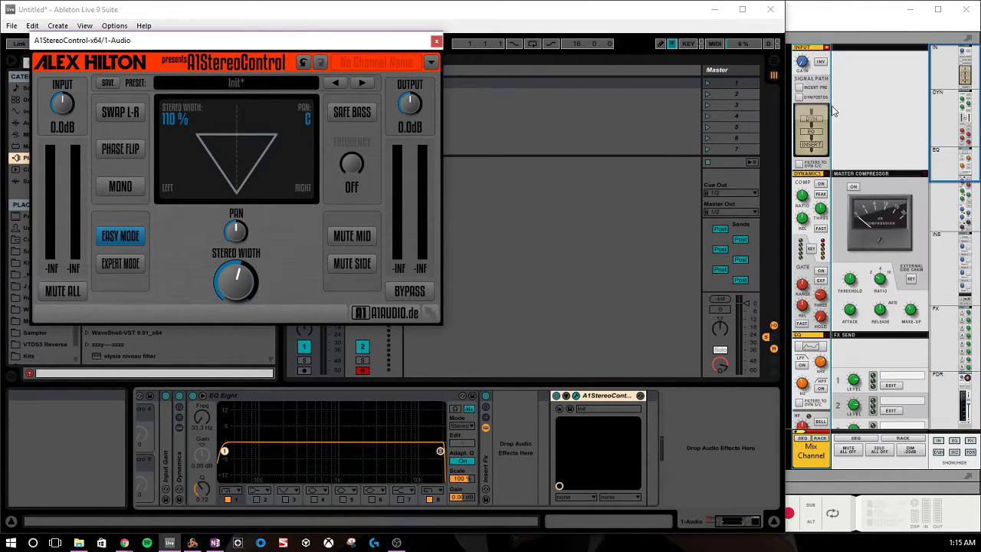
pyautogui.click(823, 67)
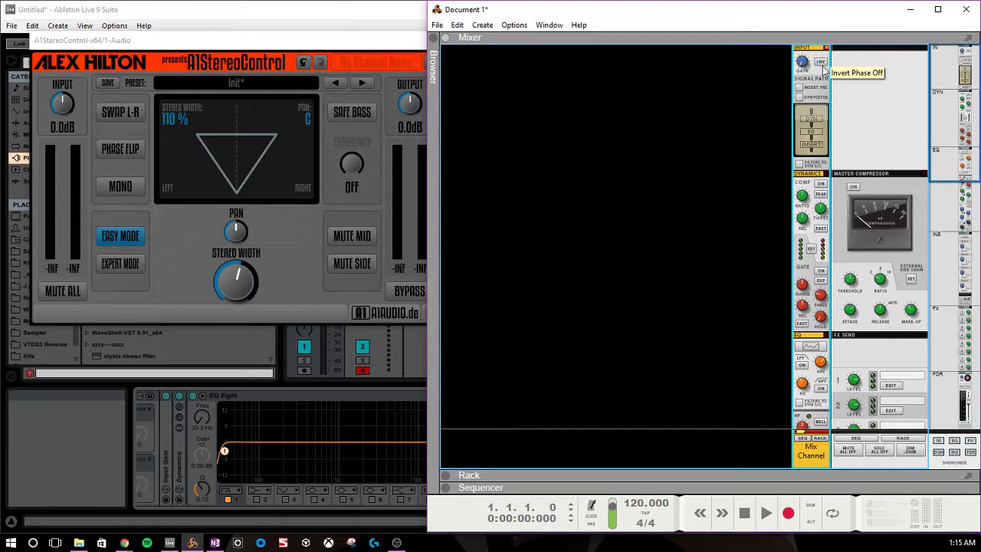
pyautogui.click(367, 71)
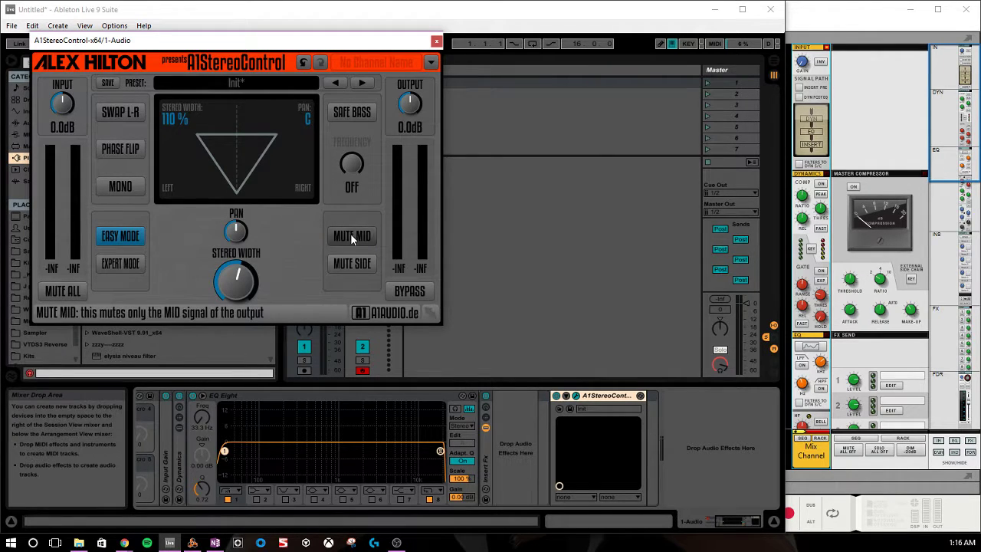
# Step: Toggle A1StereoControl's side mute on and off, and enable Safe Bass with its frequency at 187 Hz
pyautogui.click(356, 267)
pyautogui.click(358, 267)
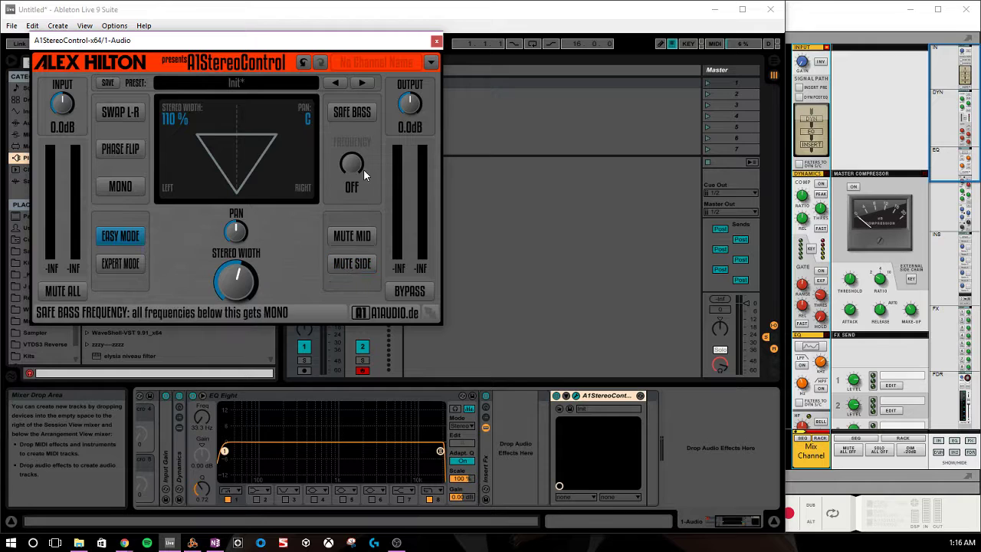
pyautogui.click(356, 115)
pyautogui.moveTo(356, 161); pyautogui.dragTo(356, 156)
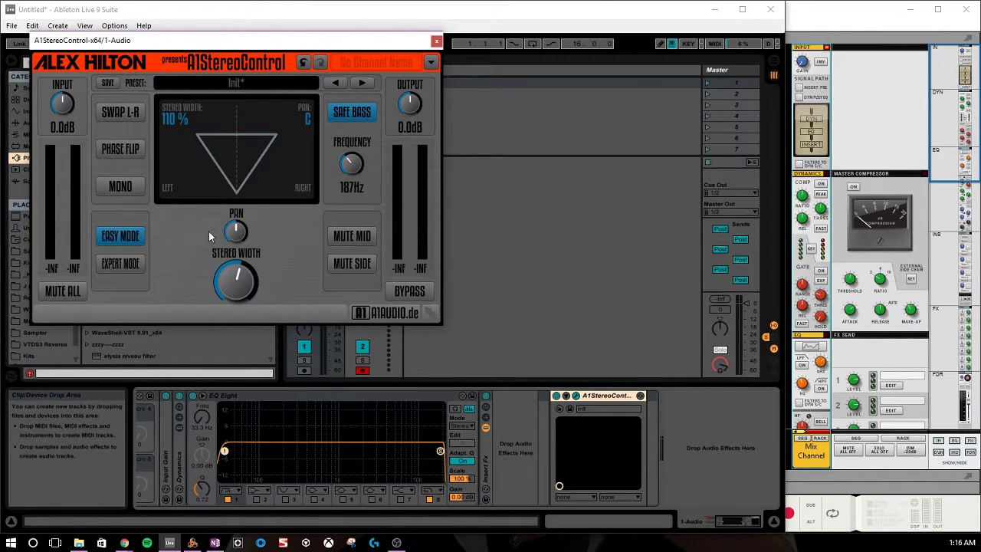
# Step: Set A1StereoControl's stereo width to 100 % and close the plug-in window
pyautogui.moveTo(235, 283); pyautogui.dragTo(239, 289)
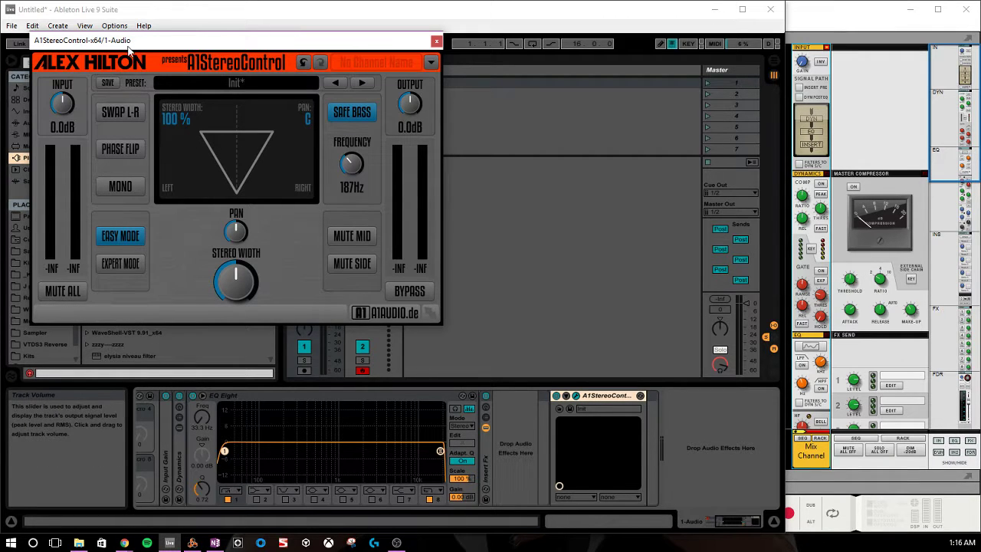
pyautogui.click(435, 44)
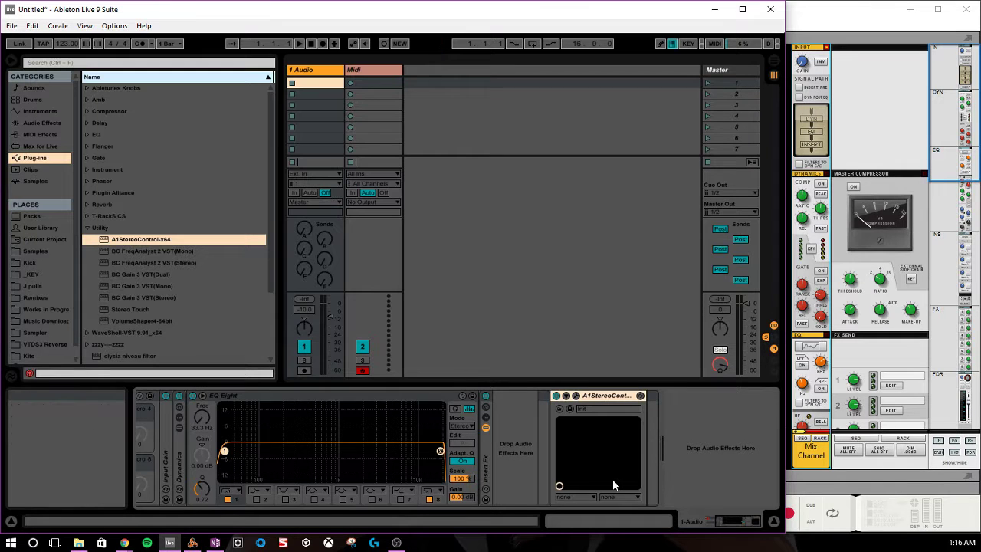
# Step: Unfold A1StereoControl's parameters in the device chain and map StereoWidth to Macro 2 of the Channel Strip rack
pyautogui.click(565, 396)
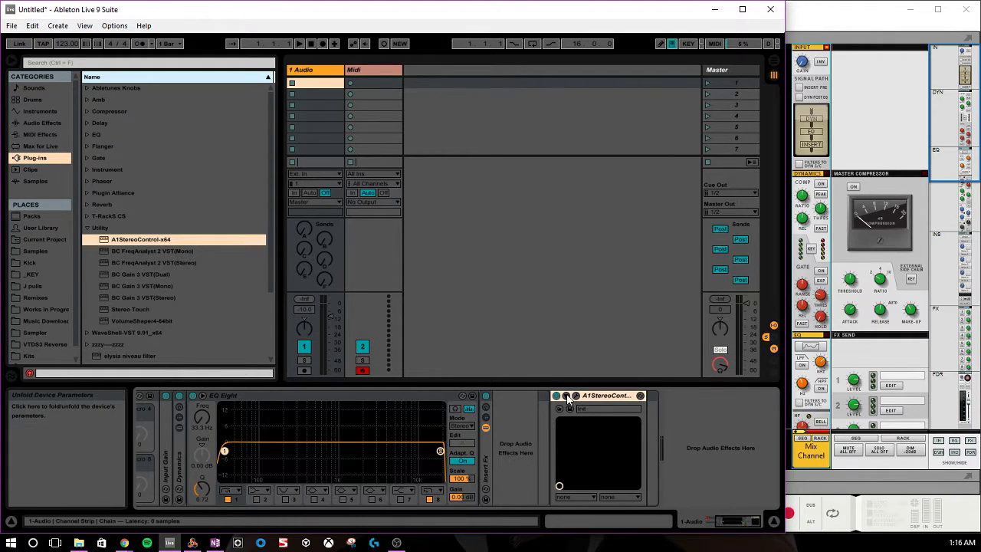
pyautogui.click(699, 521)
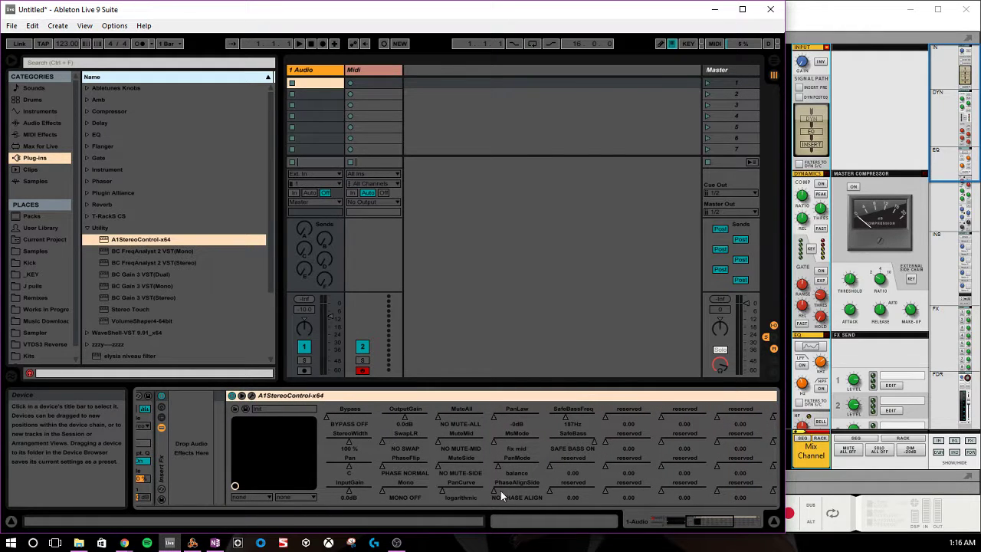
pyautogui.moveTo(687, 524)
pyautogui.mouseDown()
pyautogui.moveTo(749, 525)
pyautogui.moveTo(696, 522)
pyautogui.mouseUp()
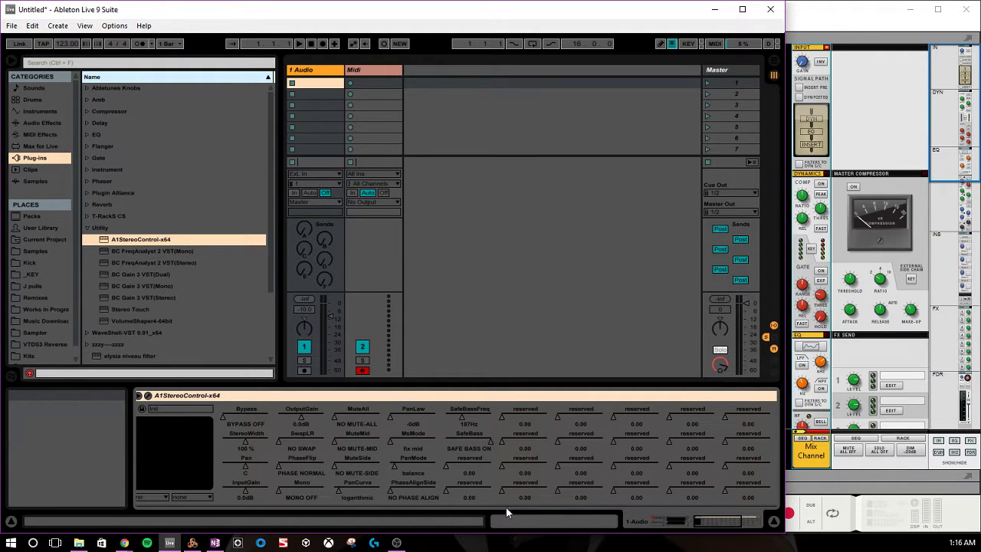
pyautogui.click(724, 527)
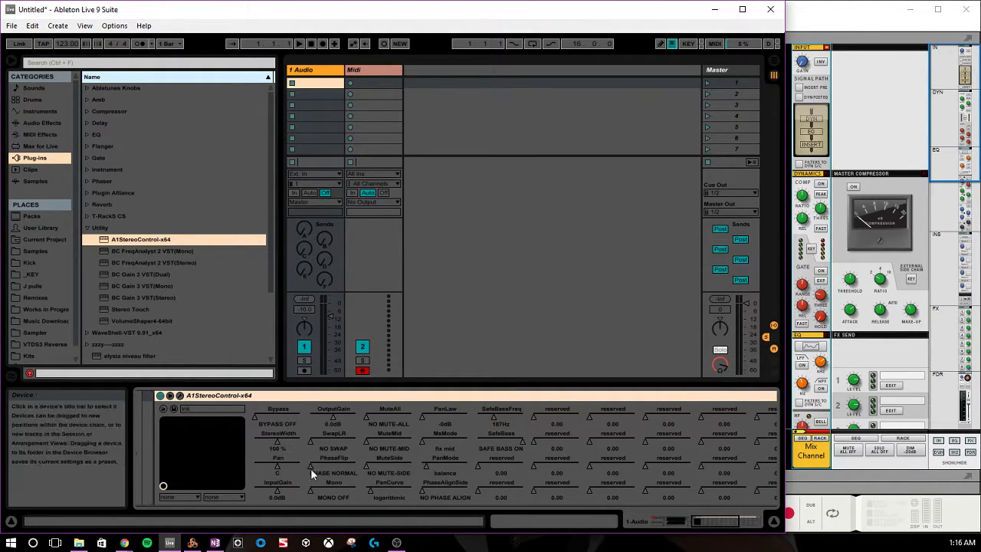
pyautogui.rightClick(276, 442)
pyautogui.click(323, 383)
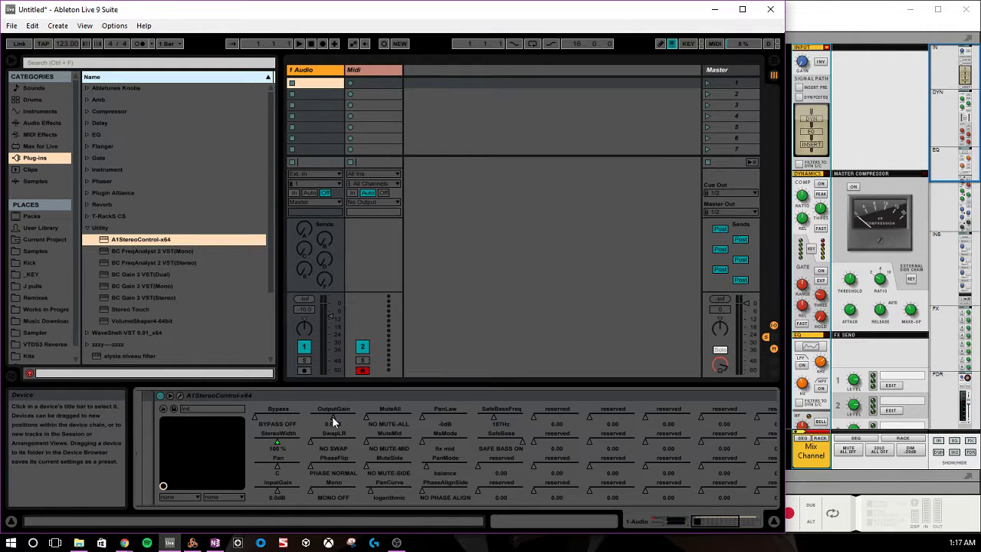
# Step: Map A1StereoControl's OutputGain to Macro 3 and its Pan to Macro 4 of the Channel Strip rack
pyautogui.rightClick(332, 416)
pyautogui.click(365, 365)
pyautogui.rightClick(277, 460)
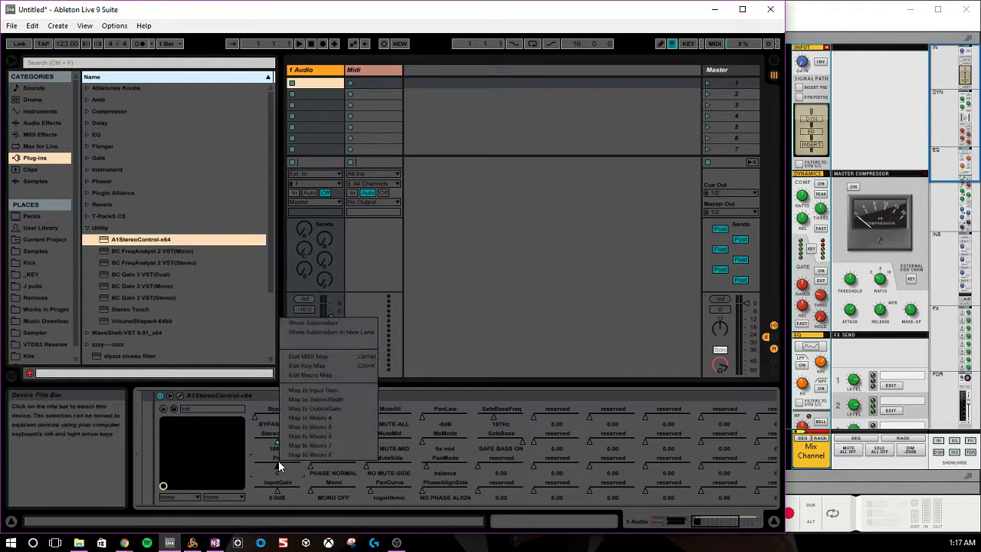
pyautogui.click(316, 419)
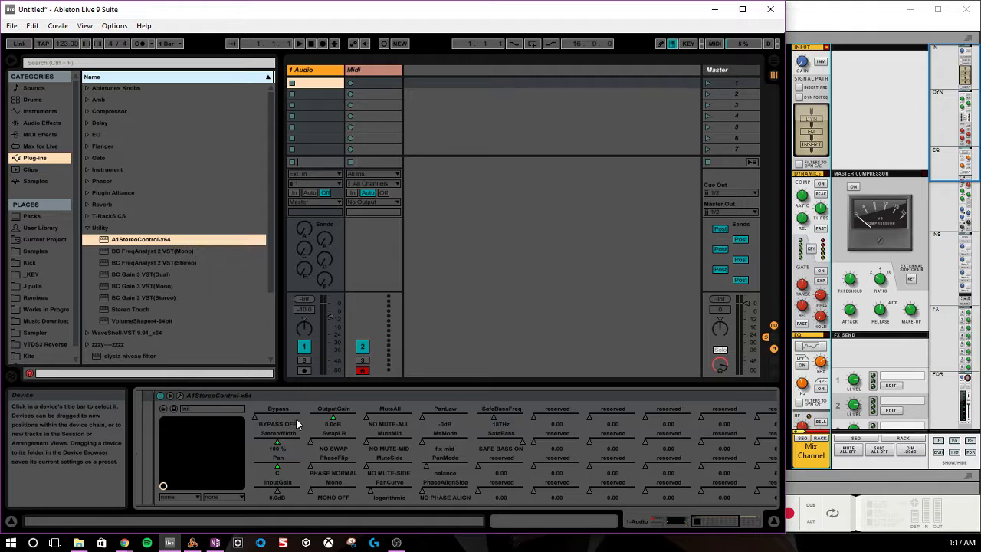
pyautogui.moveTo(696, 526); pyautogui.dragTo(678, 527)
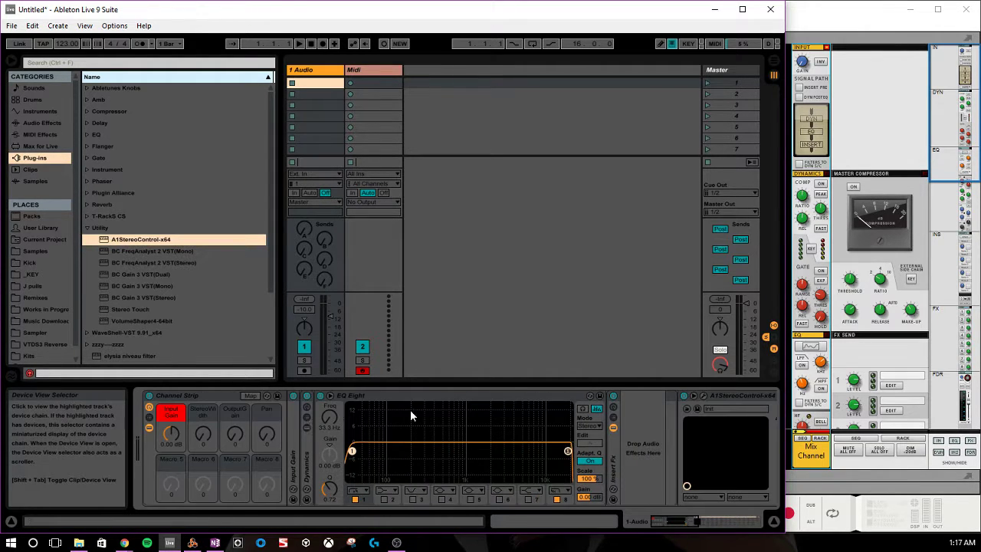
# Step: Turn off Safe Bass in the A1StereoControl window, and view its expert mode options before returning to easy mode
pyautogui.click(702, 396)
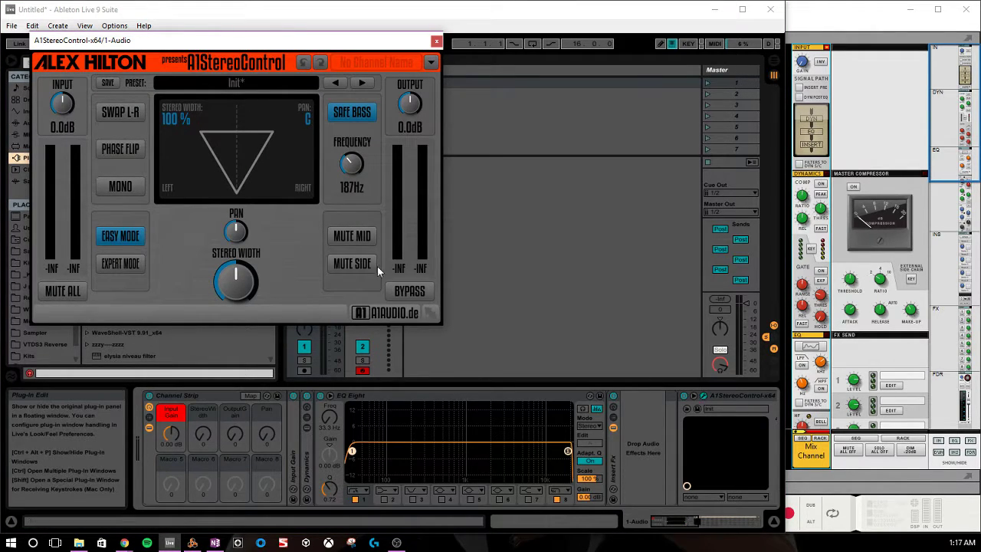
pyautogui.click(357, 115)
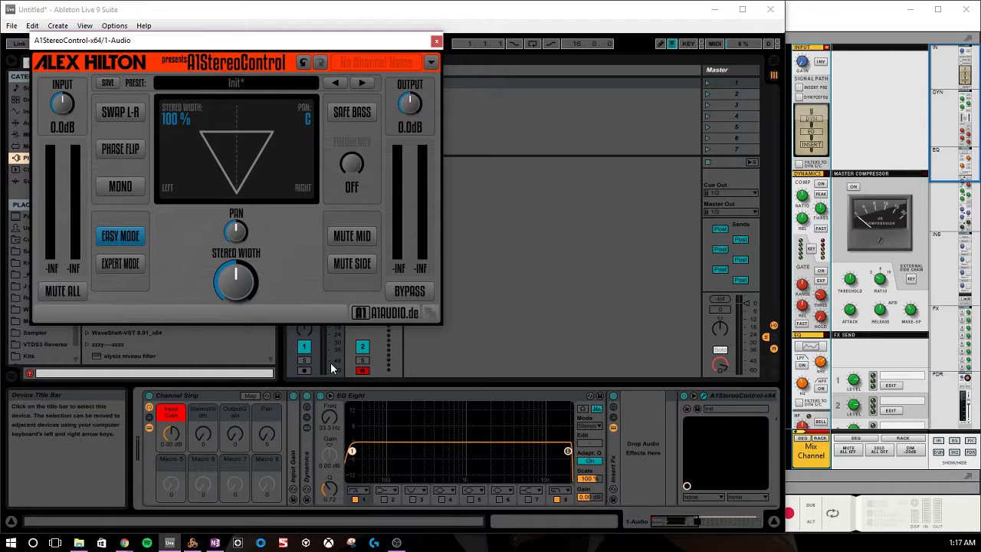
pyautogui.click(131, 262)
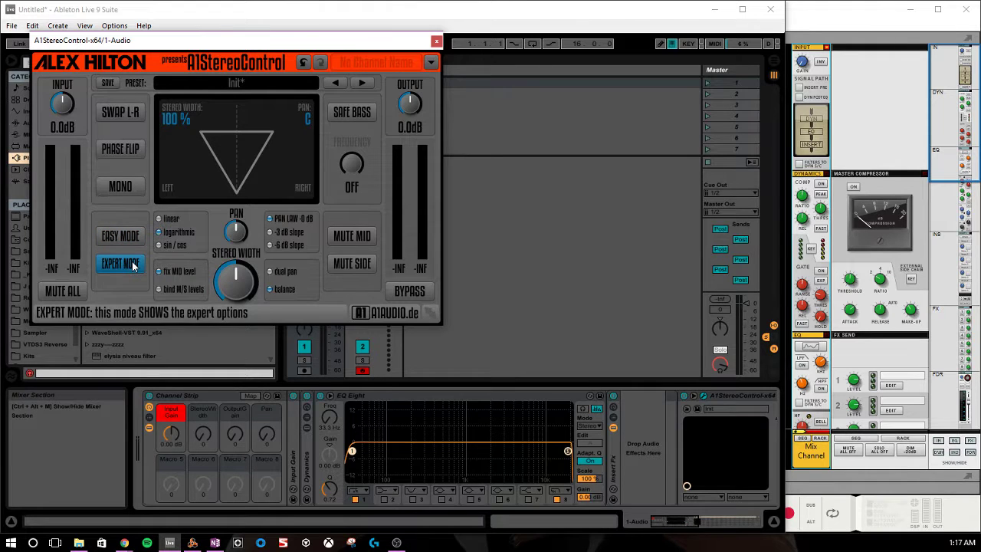
pyautogui.click(136, 238)
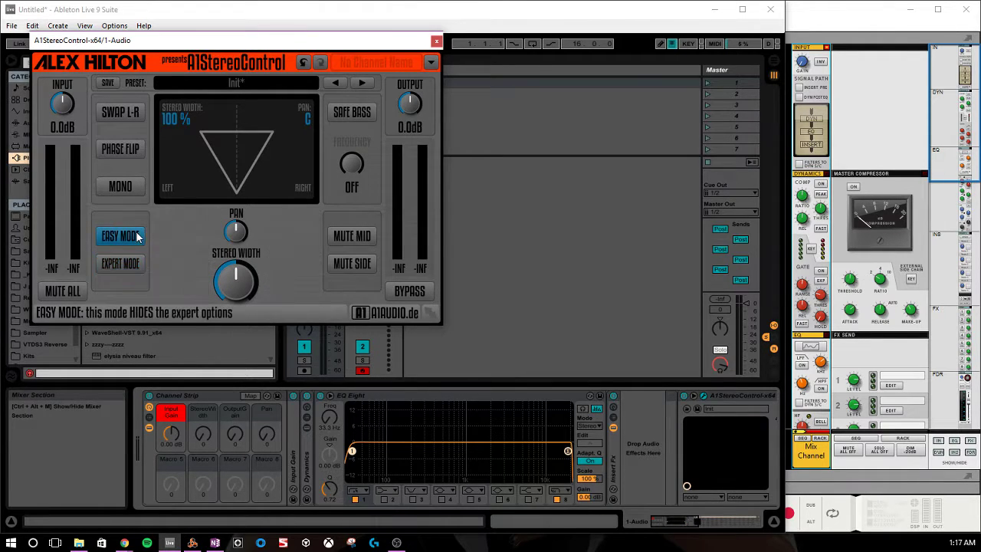
pyautogui.click(128, 260)
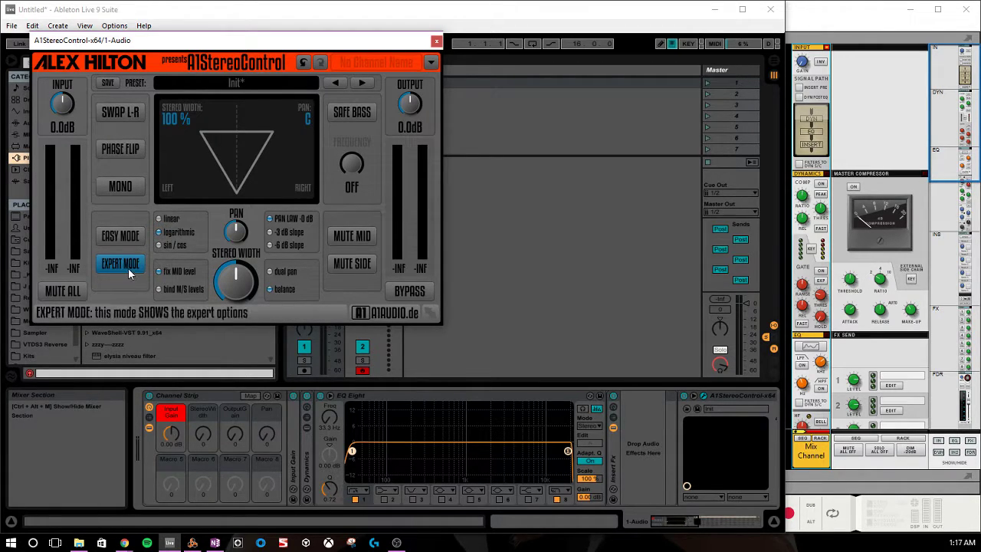
pyautogui.click(128, 238)
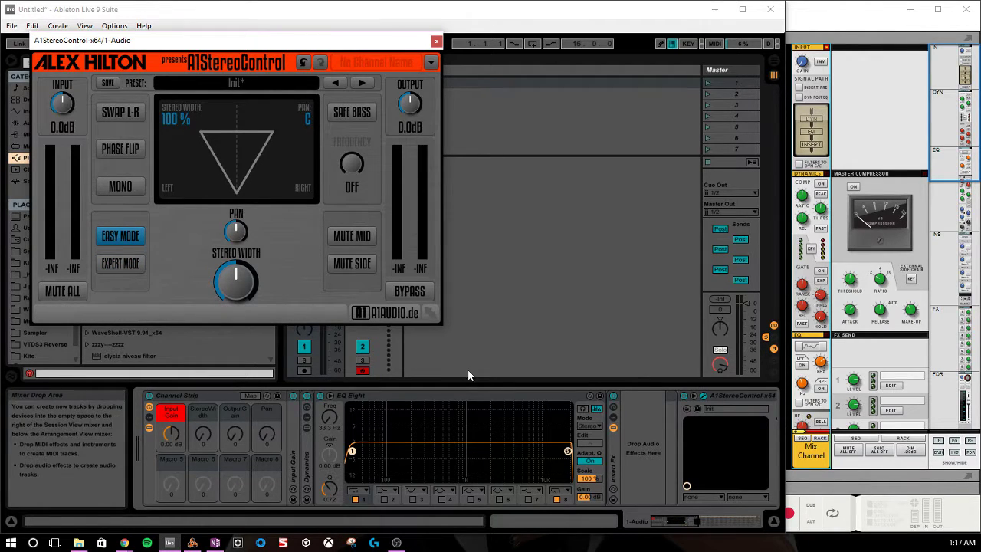
# Step: Look through A1StereoControl's factory presets without loading one, and close the plug-in window
pyautogui.click(428, 60)
pyautogui.moveTo(518, 108)
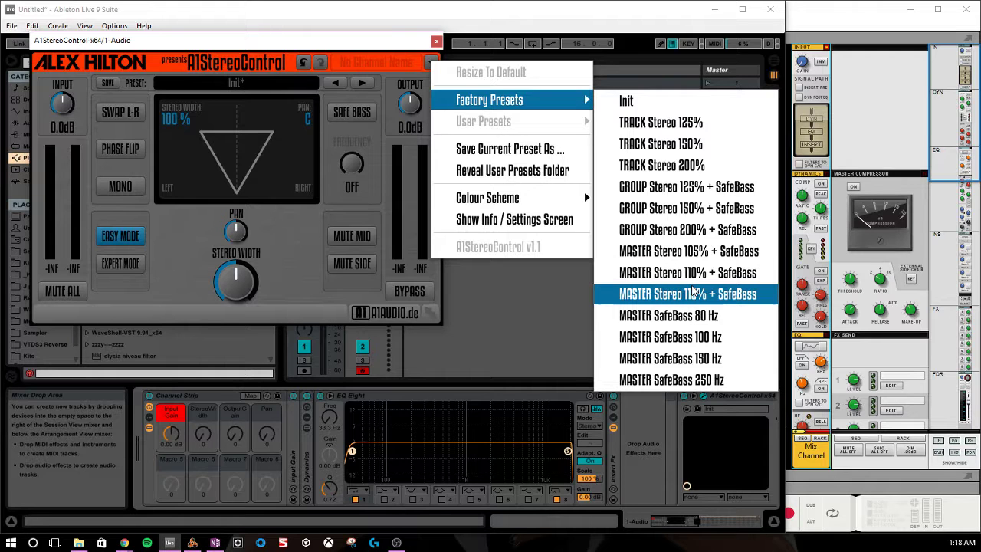
pyautogui.click(378, 43)
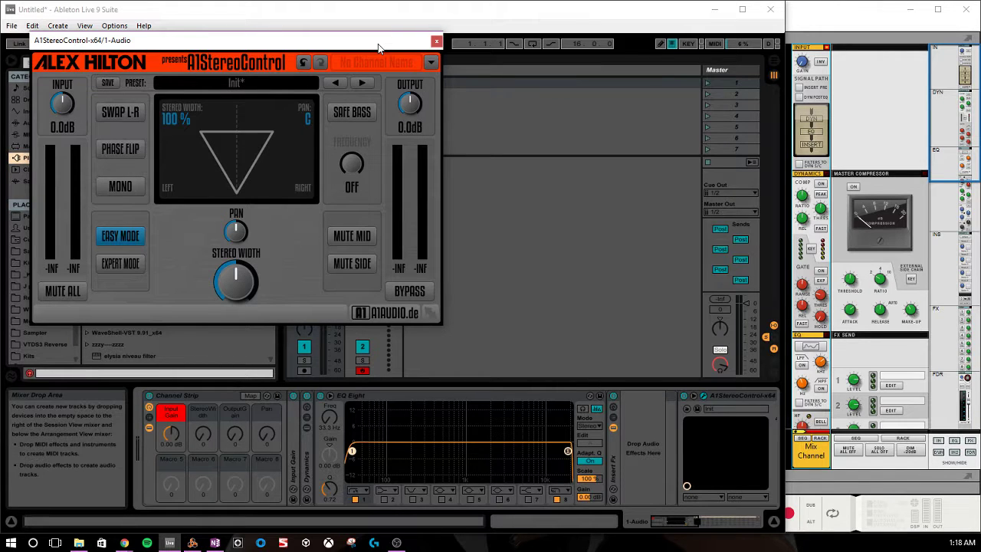
pyautogui.click(436, 40)
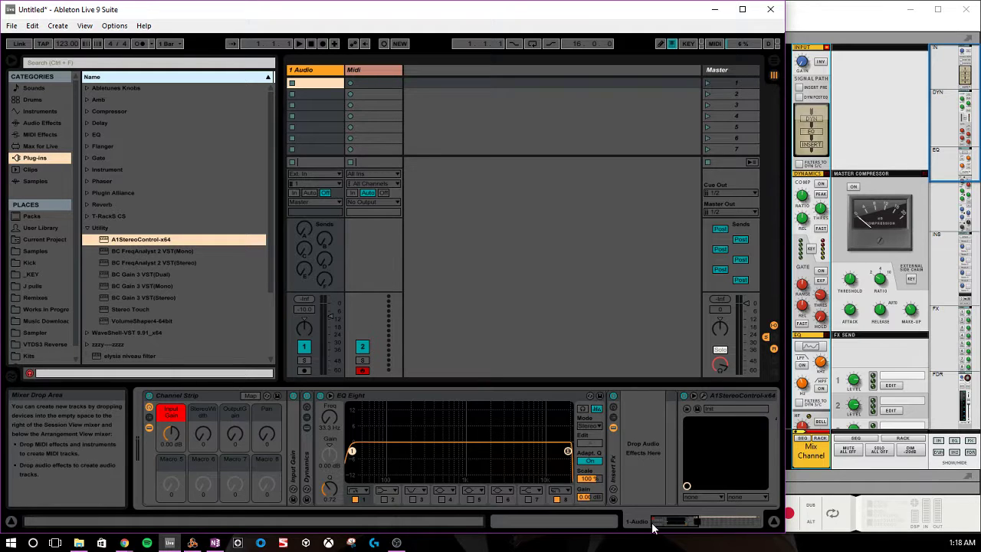
# Step: Fold A1StereoControl's parameters in the device chain and return to the start of the Channel Strip rack
pyautogui.hscroll(5, 424, 398)
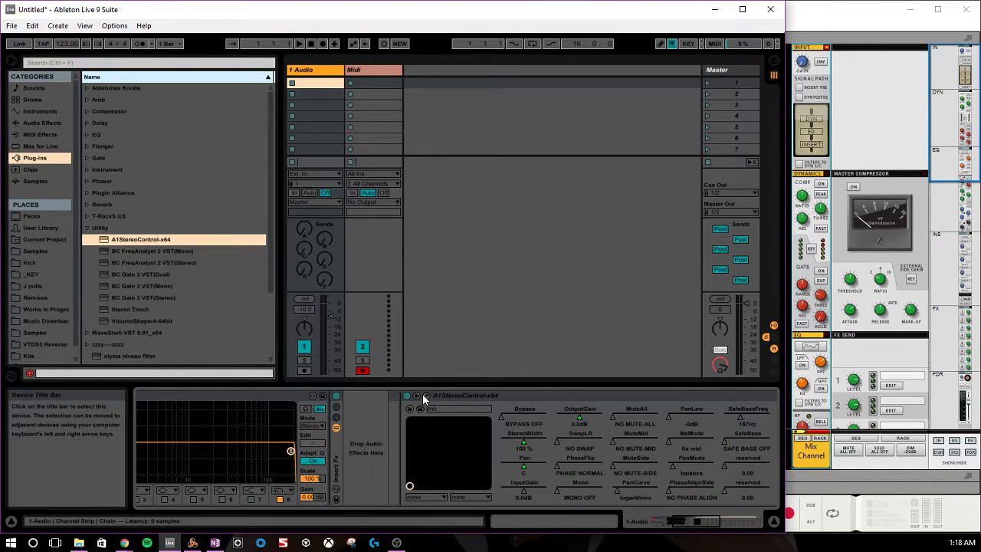
pyautogui.click(423, 399)
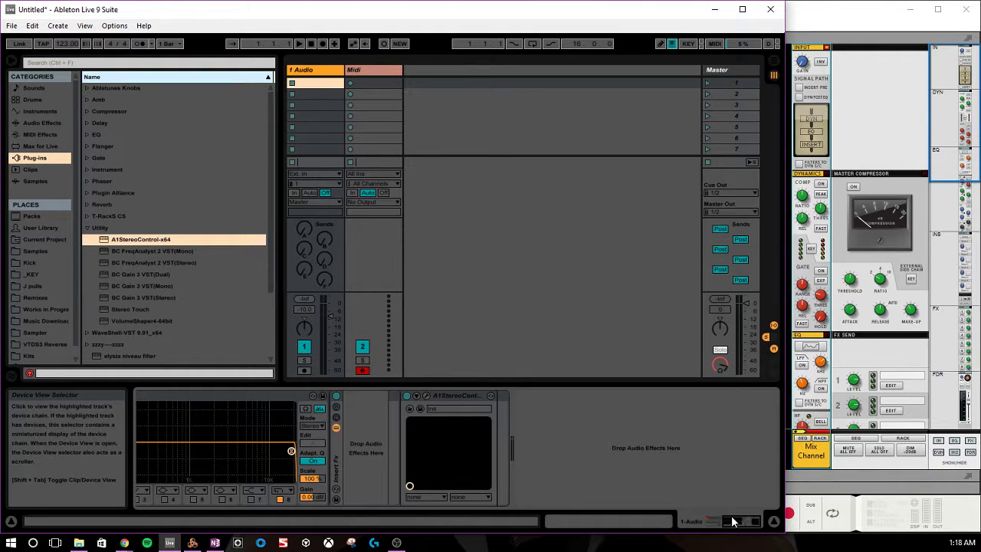
pyautogui.moveTo(732, 522); pyautogui.dragTo(718, 525)
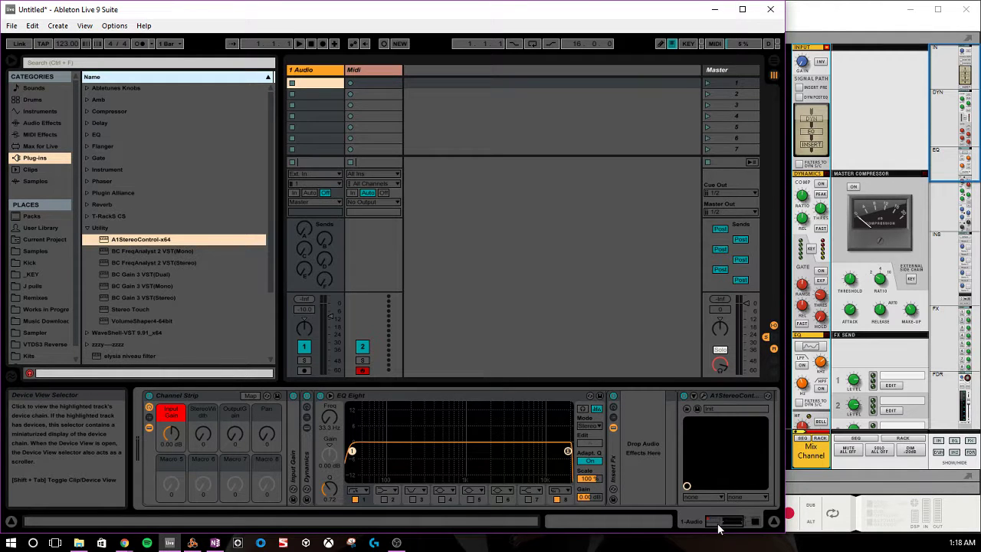
# Step: Switch to Reason and review the mixer channel's insert, send and fader sections, and return to Ableton Live
pyautogui.click(851, 186)
pyautogui.scroll(-5, 830, 185)
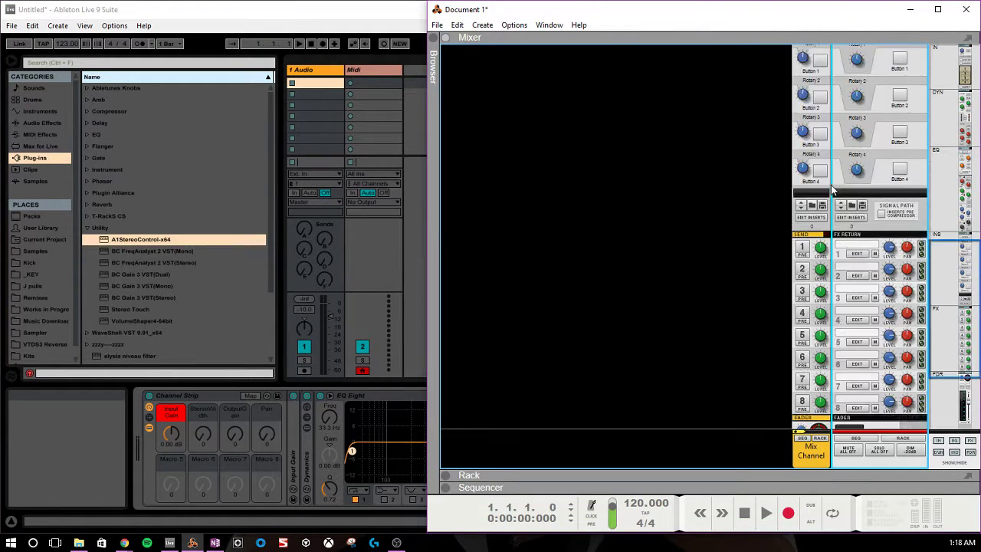
pyautogui.scroll(5, 821, 230)
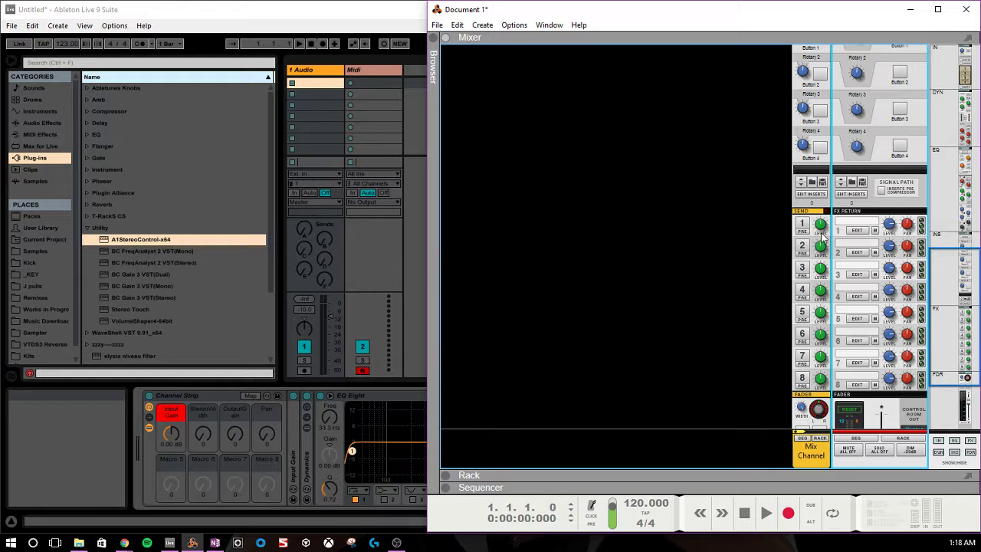
pyautogui.scroll(2, 814, 272)
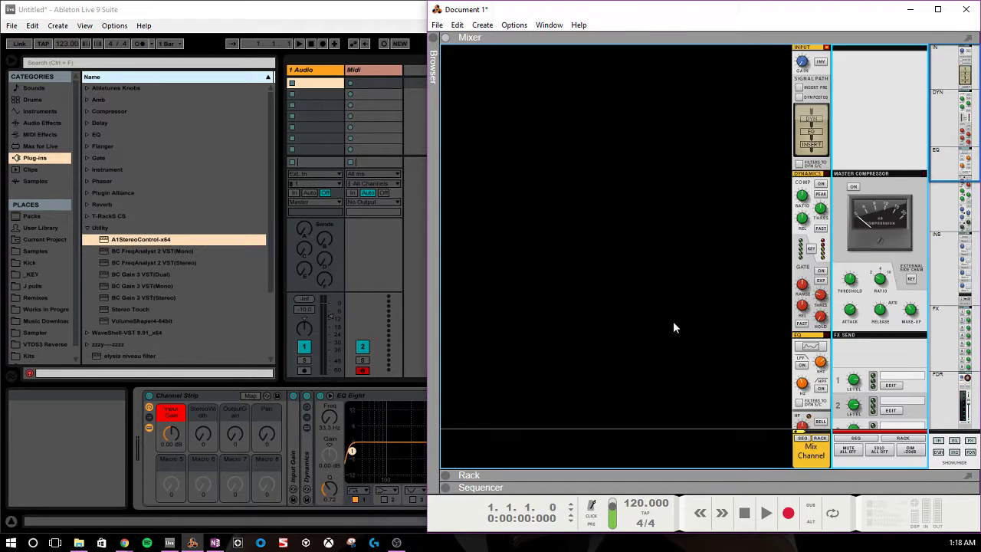
pyautogui.click(394, 25)
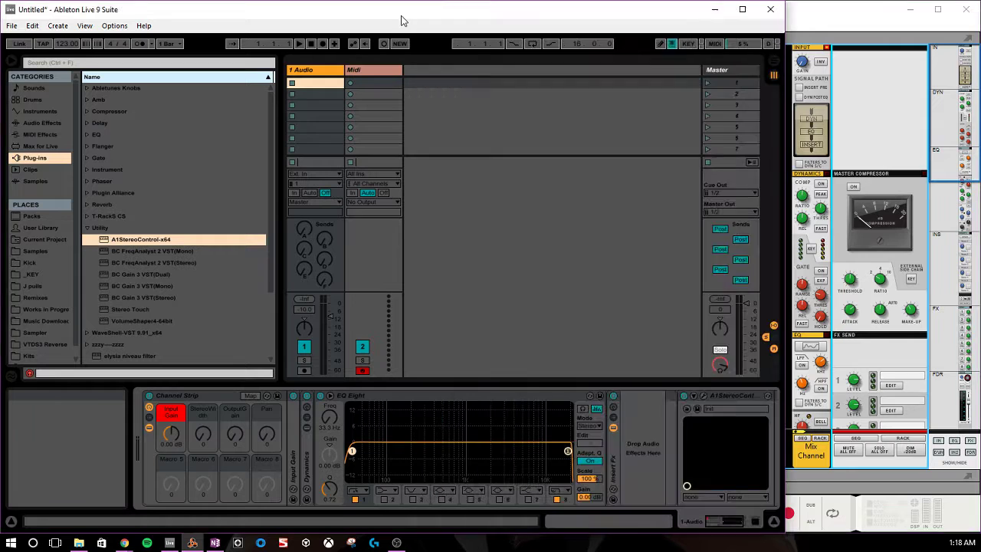
# Step: View the save-as-default commands for the Channel Strip rack and the 1 Audio track without applying either
pyautogui.rightClick(209, 396)
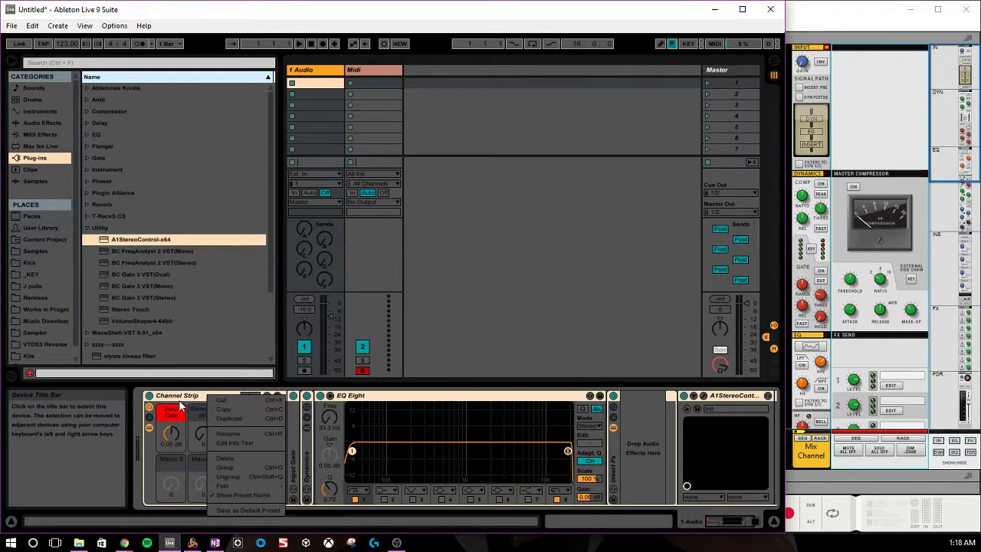
pyautogui.click(138, 427)
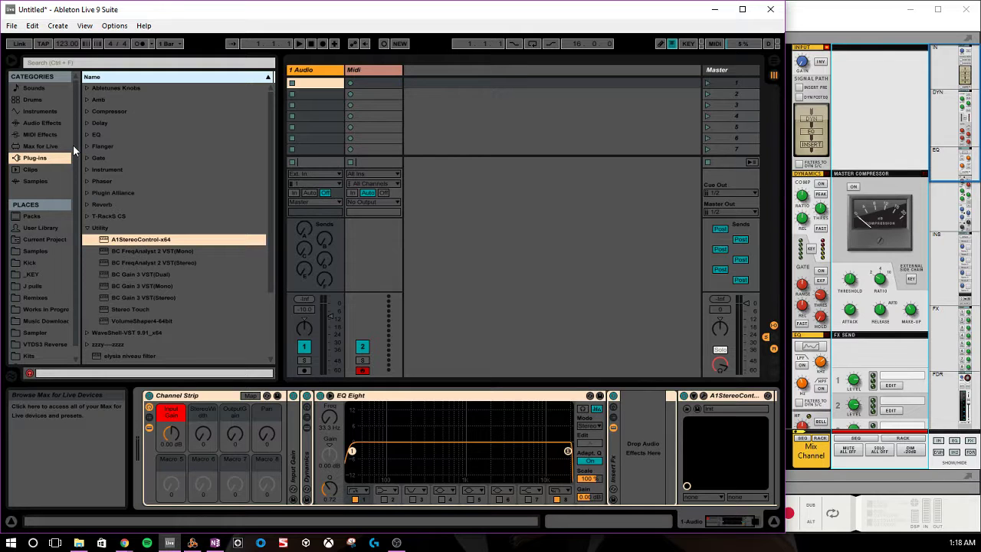
pyautogui.click(311, 74)
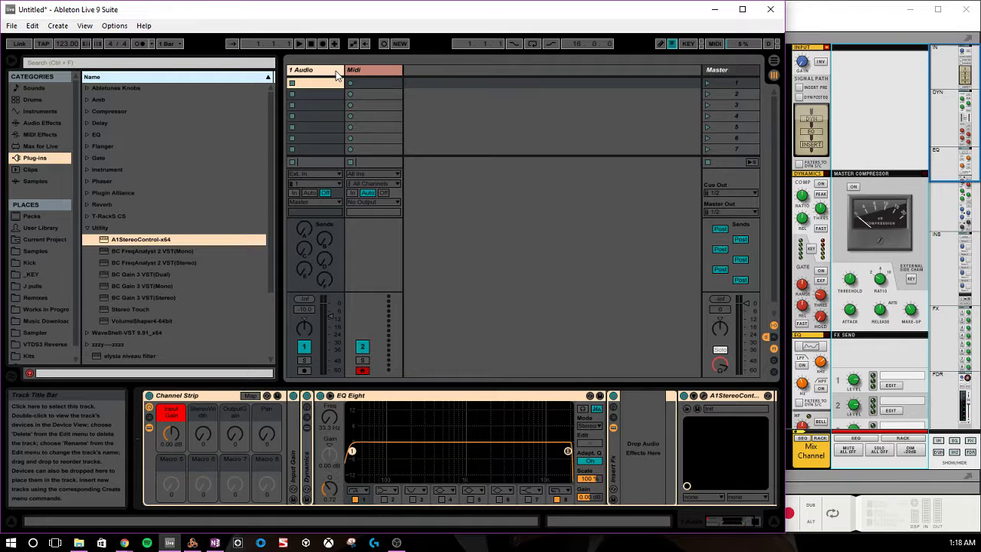
pyautogui.rightClick(325, 70)
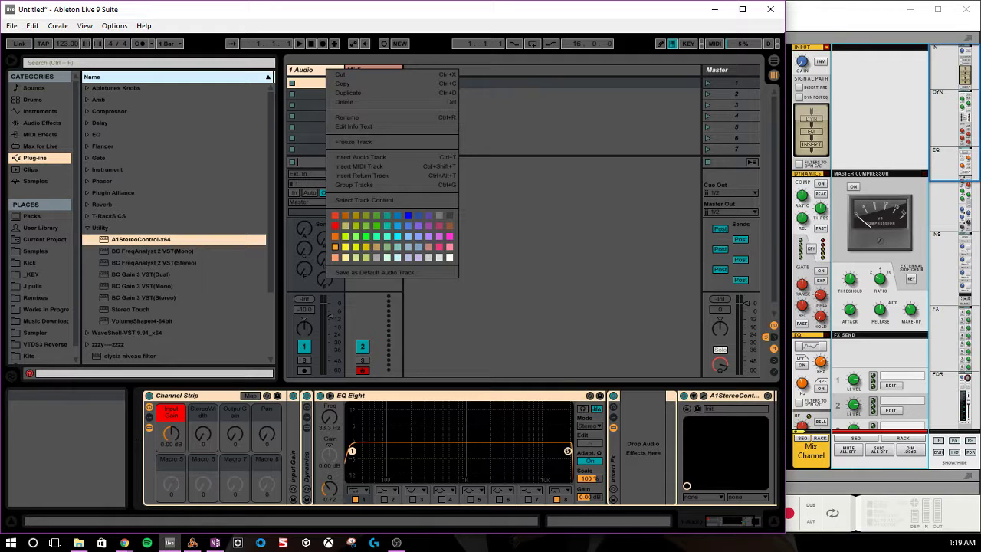
pyautogui.press('Escape')
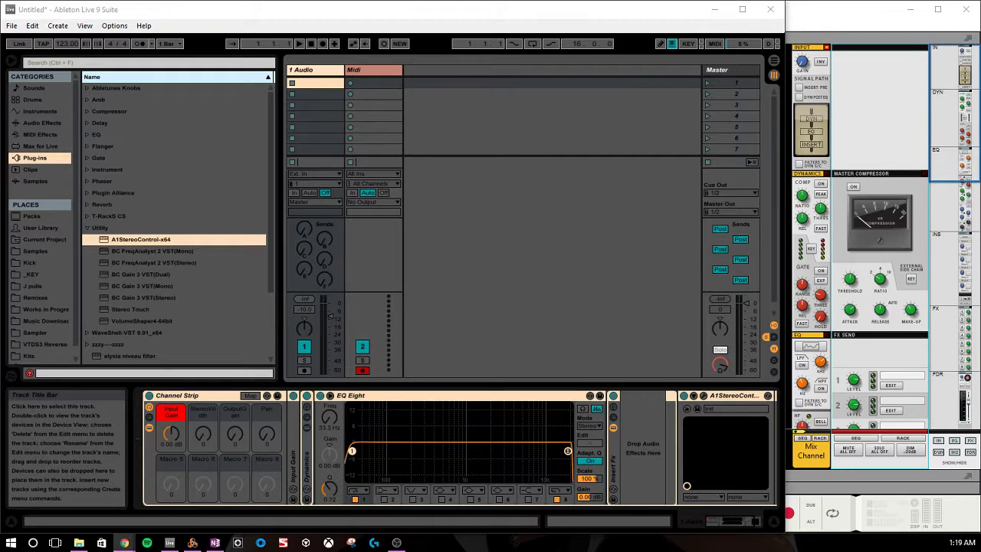
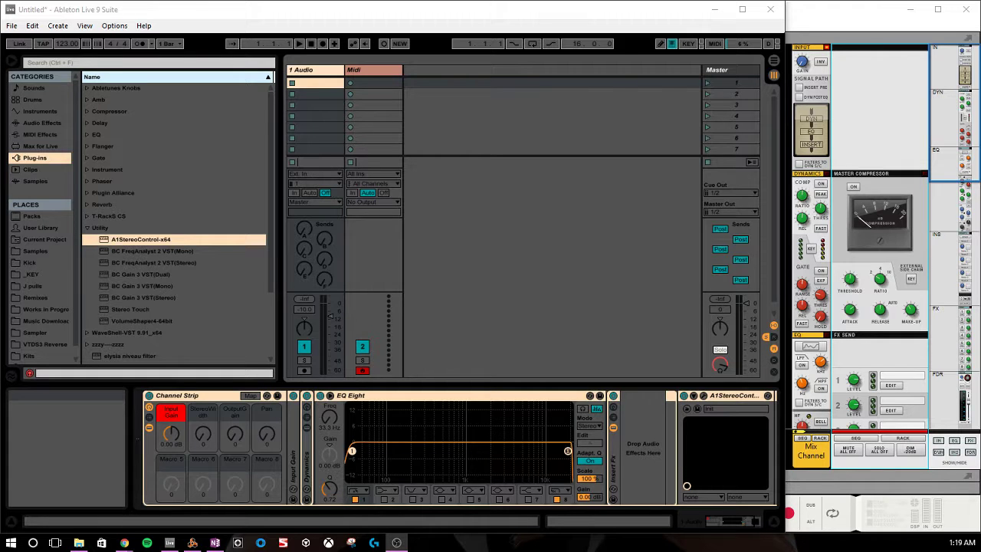
# Step: Close Reason and maximize the Ableton Live window, keeping the Channel Strip rack selected
pyautogui.hotkey('alt', 'Tab')
pyautogui.click(965, 10)
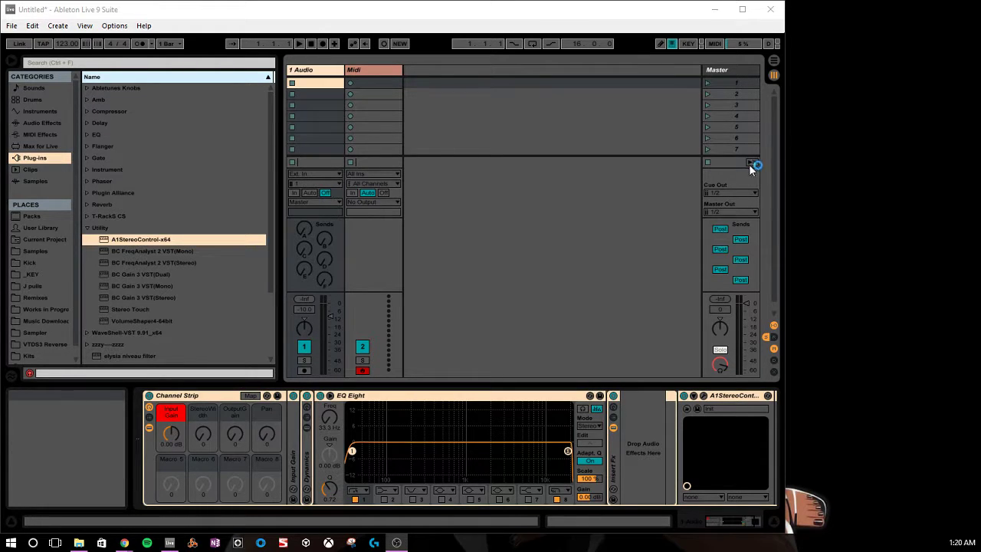
pyautogui.click(741, 10)
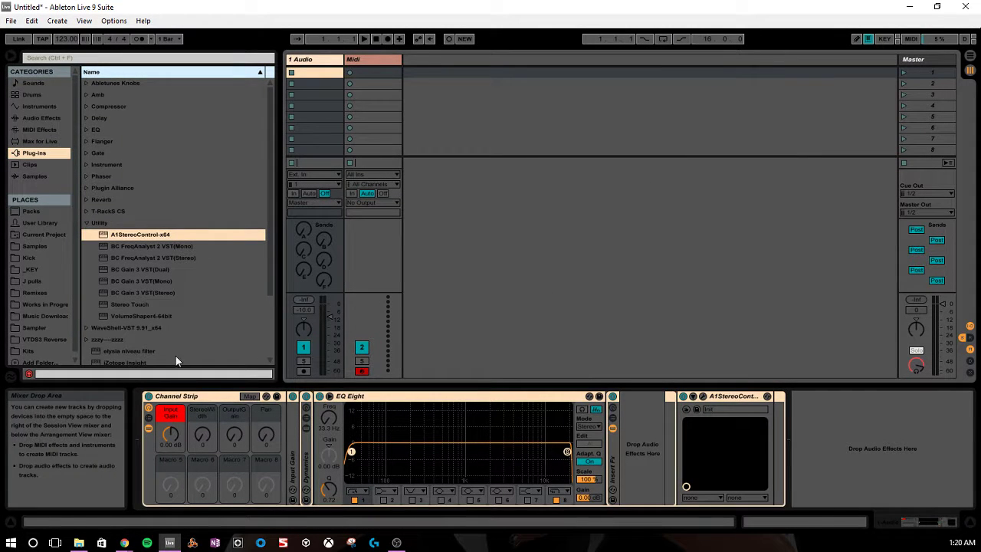
pyautogui.click(277, 397)
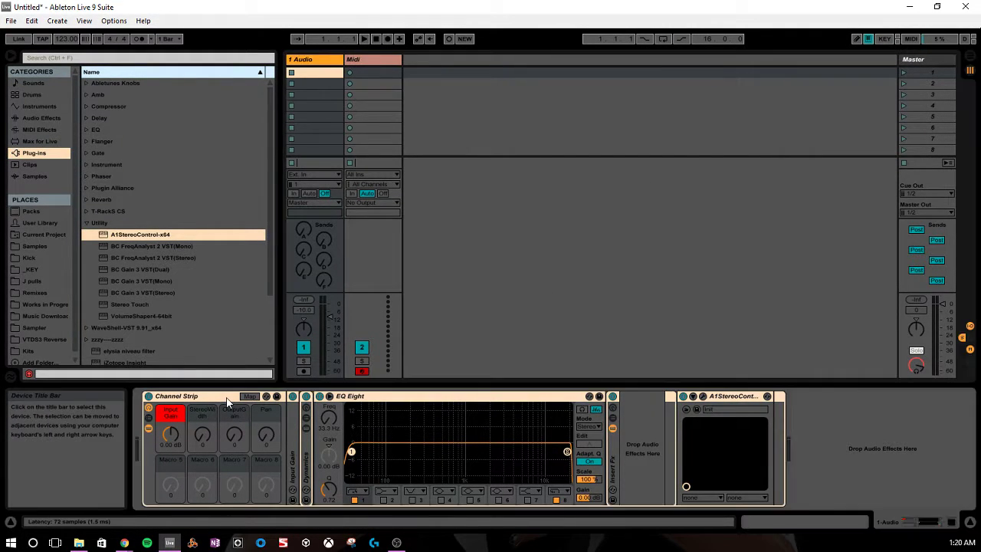
# Step: Save the Channel Strip rack as Channel Strip.adg in the User Library and place a copy on the Midi track
pyautogui.click(277, 397)
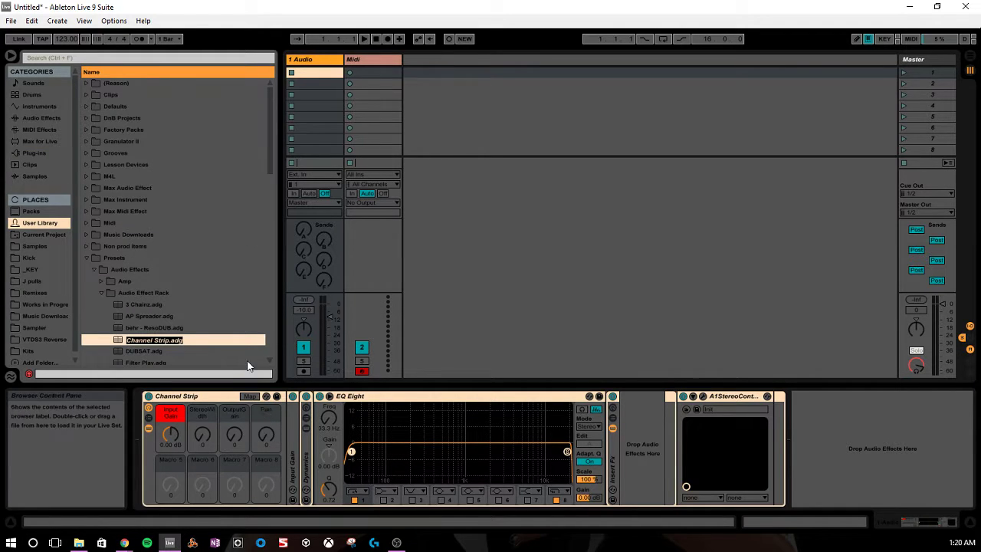
pyautogui.press('Return')
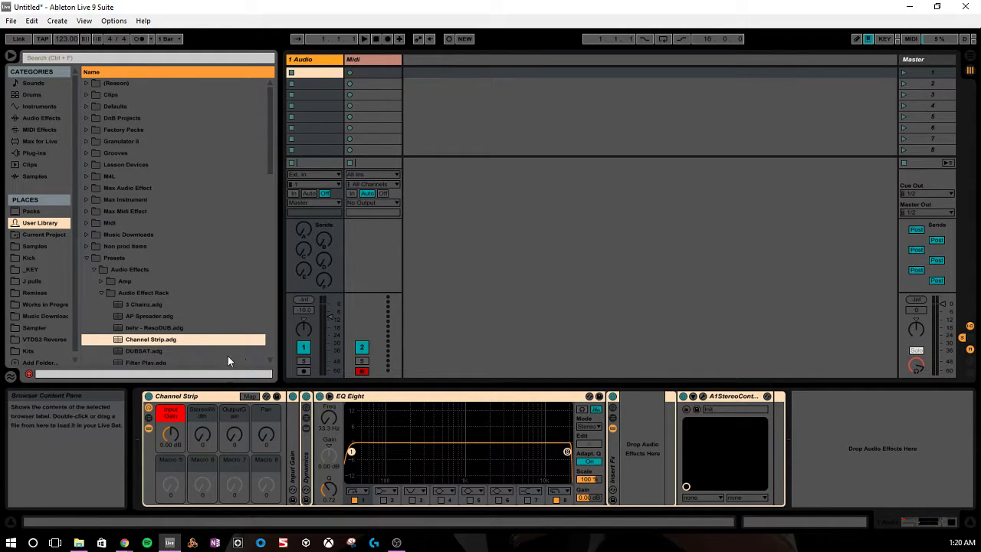
pyautogui.click(203, 397)
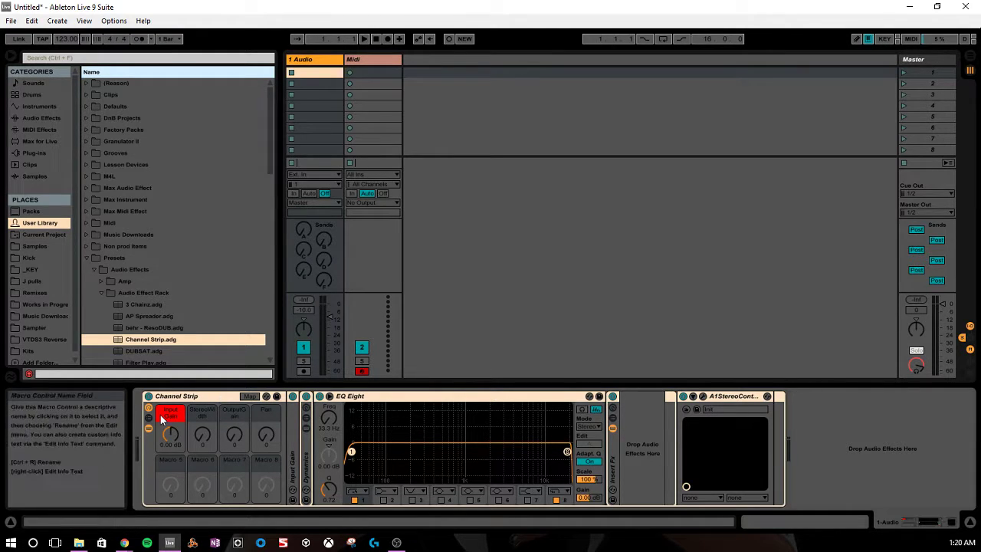
pyautogui.click(390, 58)
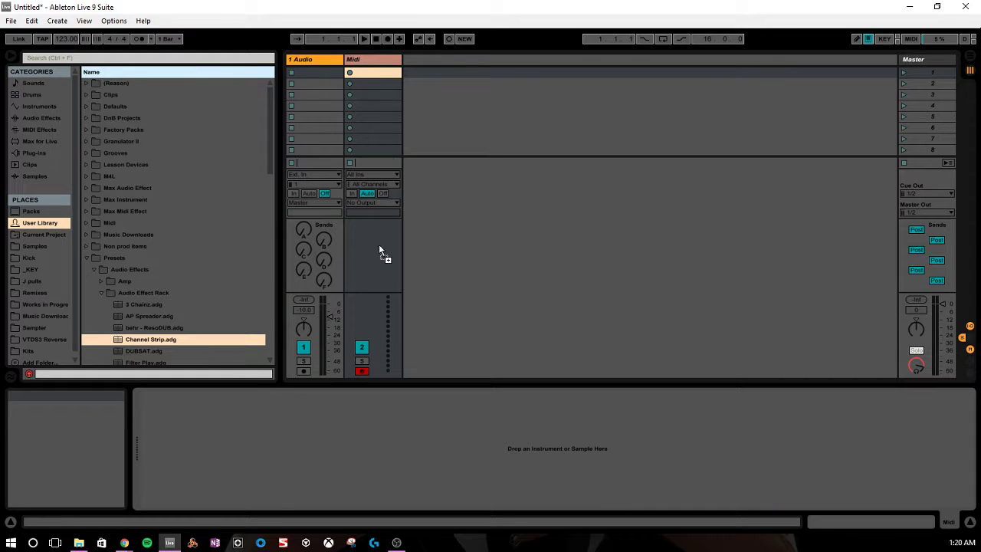
pyautogui.moveTo(370, 69); pyautogui.dragTo(375, 63)
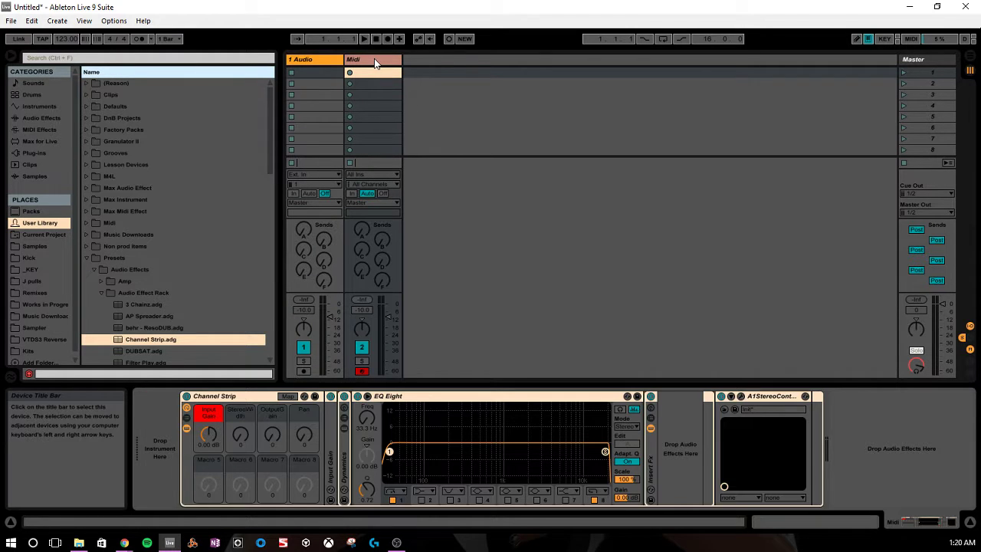
# Step: Save 1 Audio as the default audio track and Midi as the default MIDI track, overwriting the existing defaults
pyautogui.rightClick(321, 61)
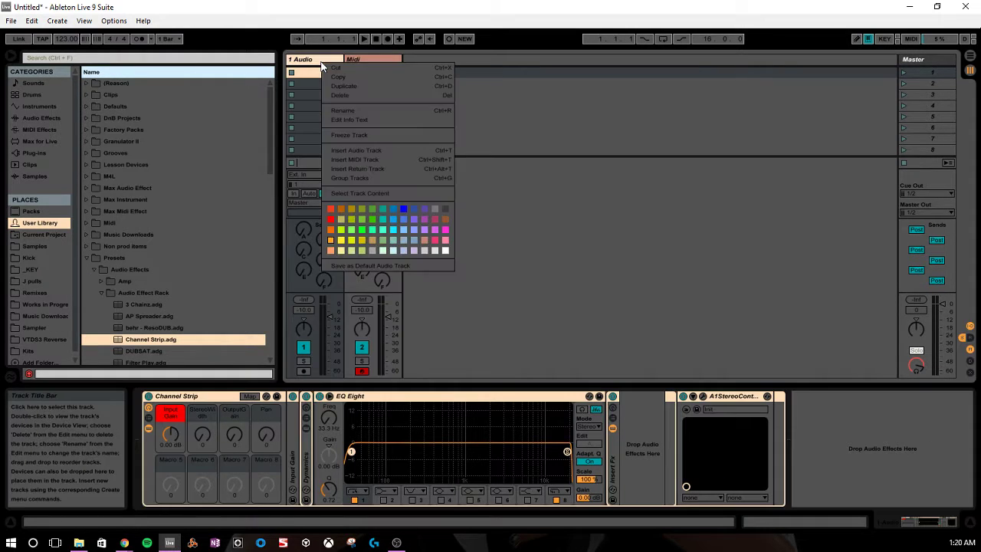
pyautogui.click(362, 267)
pyautogui.click(469, 301)
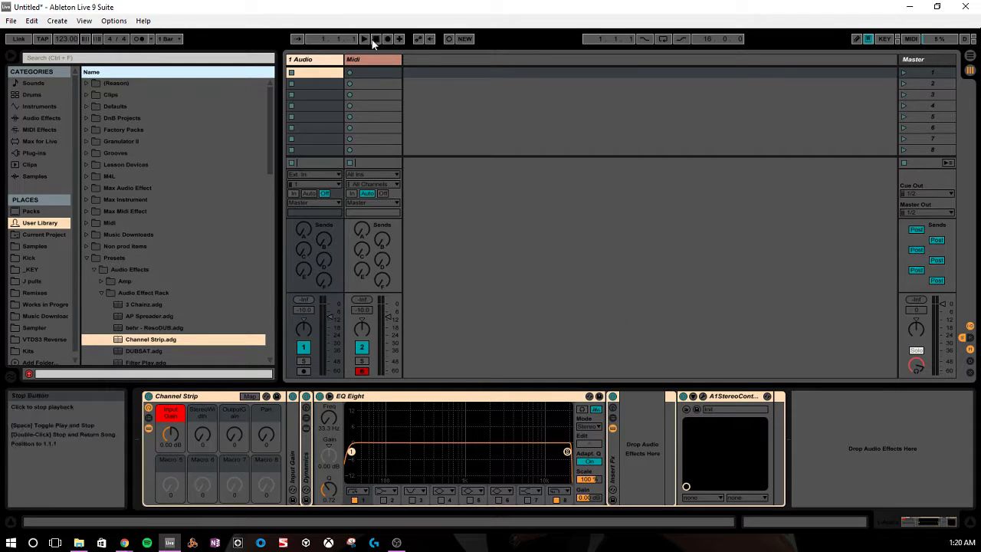
pyautogui.rightClick(362, 60)
pyautogui.click(412, 261)
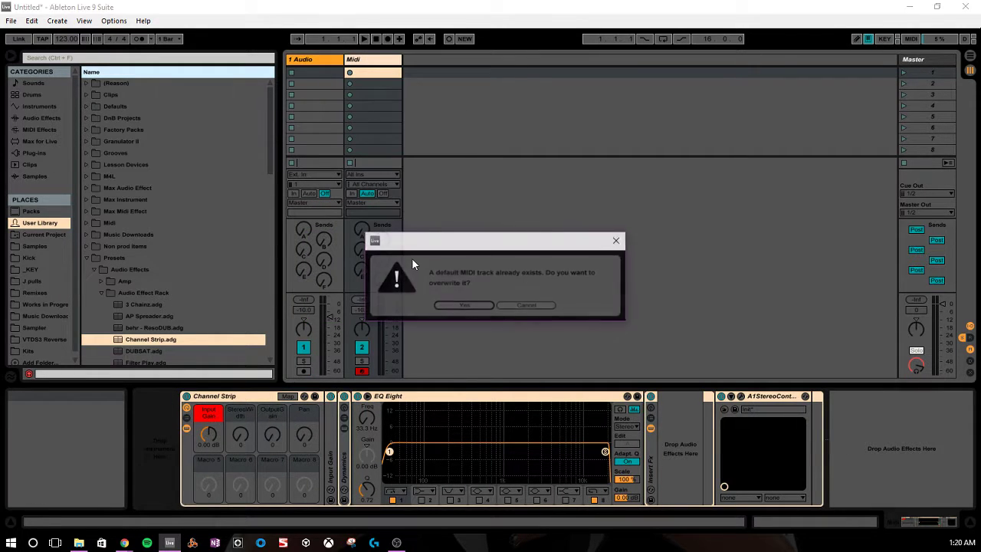
pyautogui.click(476, 305)
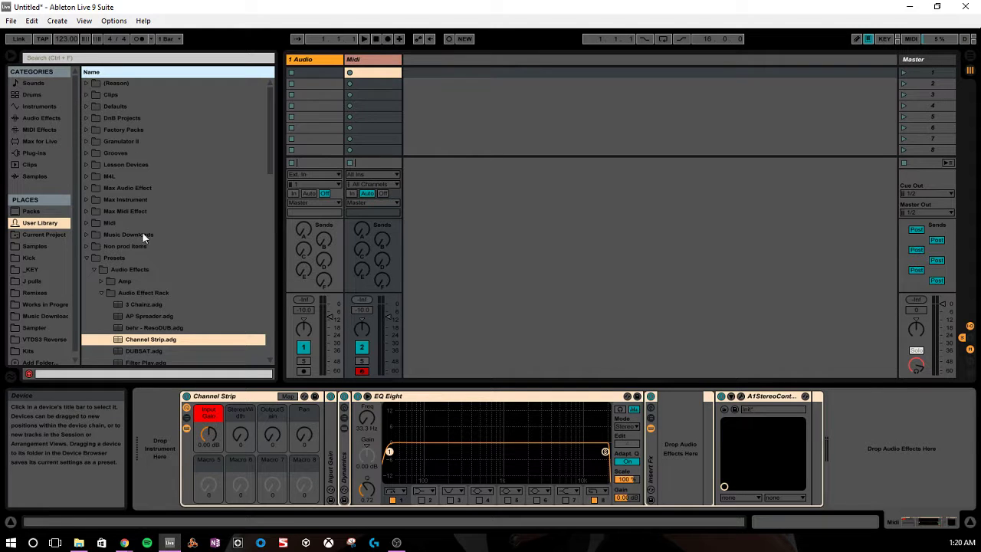
pyautogui.click(42, 109)
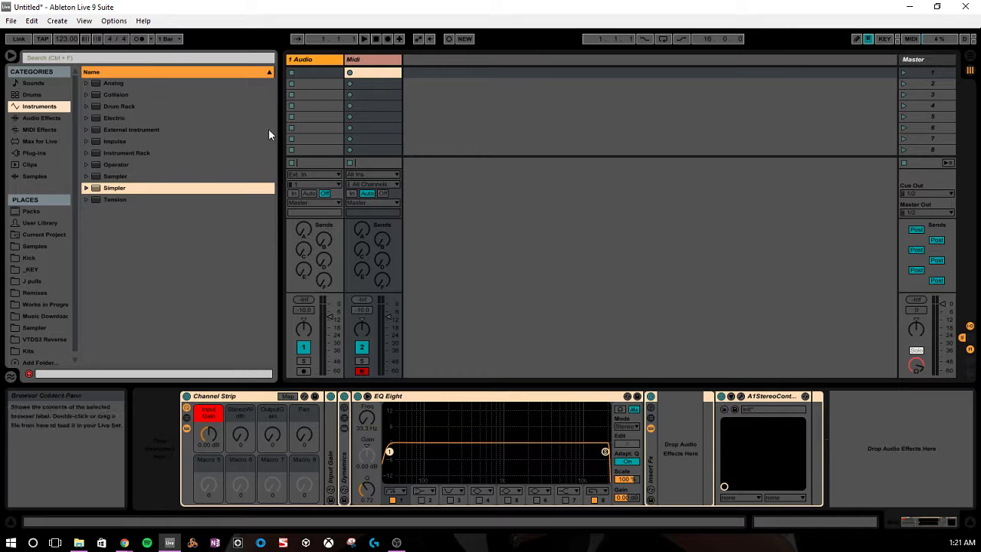
pyautogui.click(368, 60)
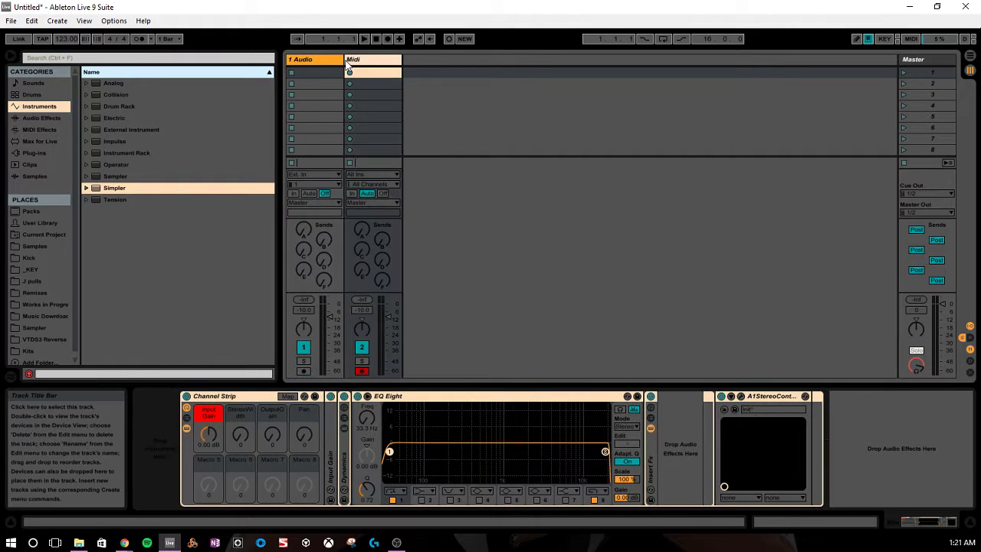
pyautogui.click(314, 66)
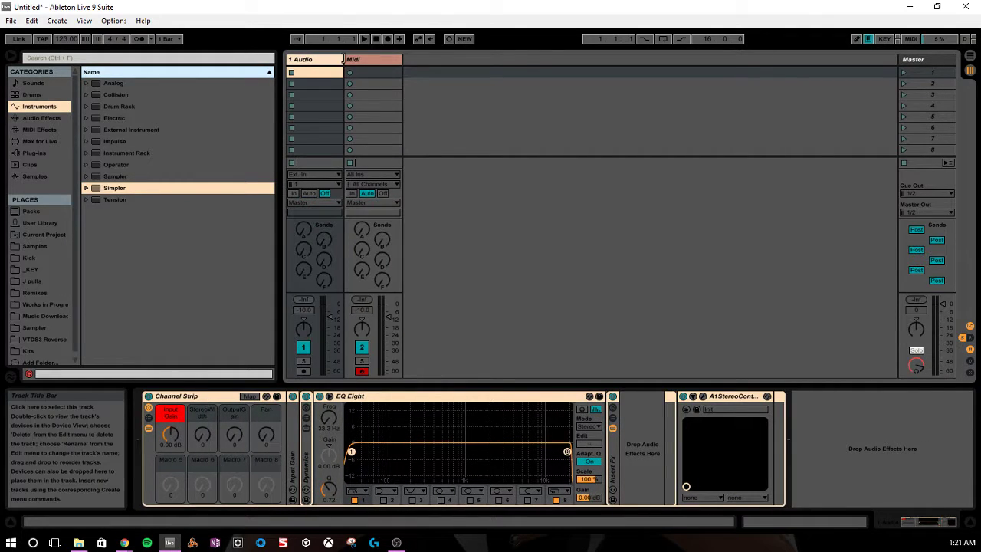
pyautogui.click(364, 62)
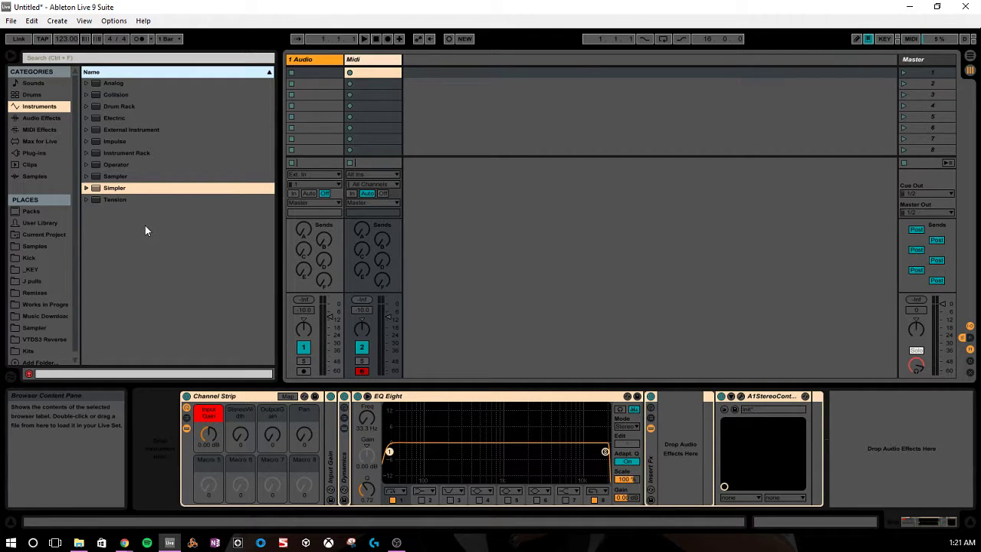
# Step: Add an EQ Eight after the Channel Strip rack on the Midi track
pyautogui.click(41, 118)
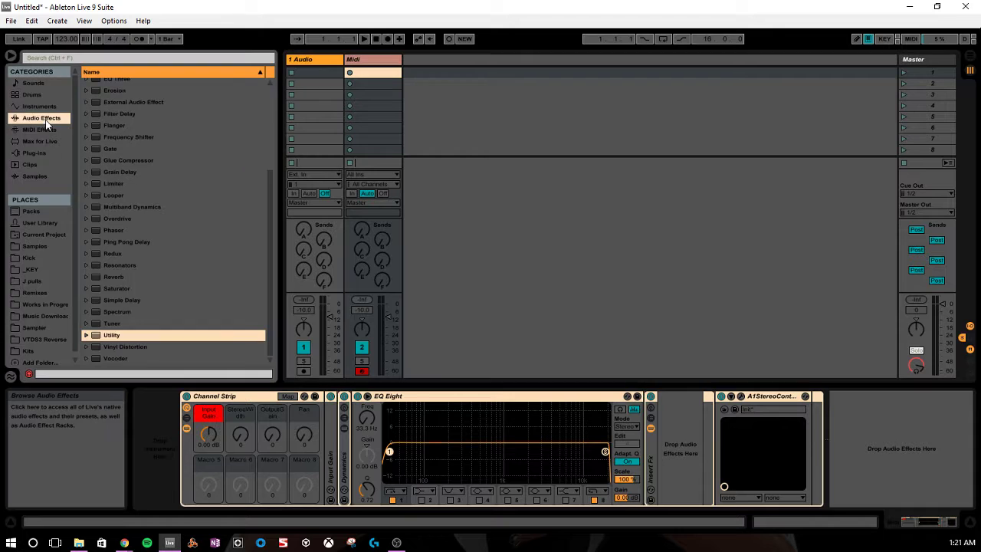
pyautogui.scroll(3, 161, 253)
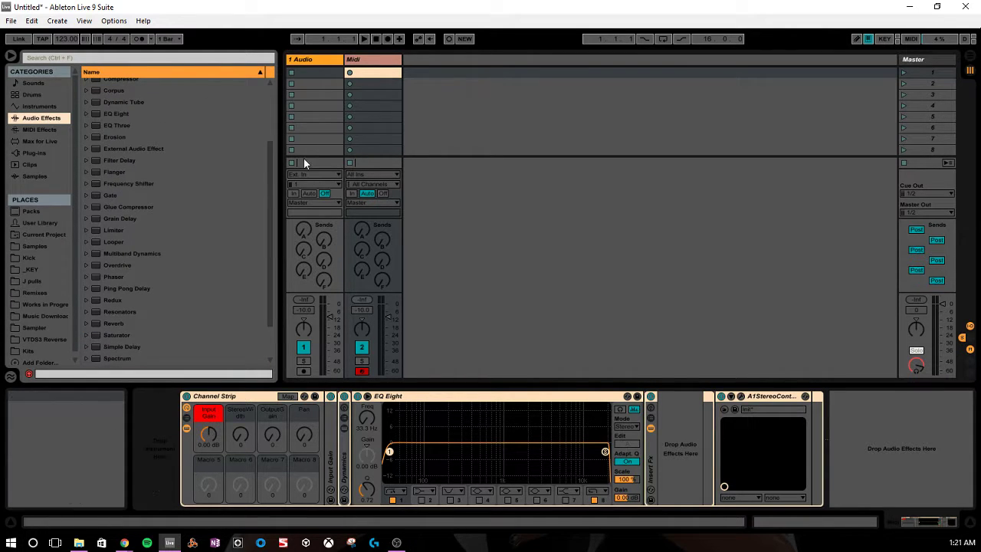
pyautogui.moveTo(117, 114); pyautogui.dragTo(843, 419)
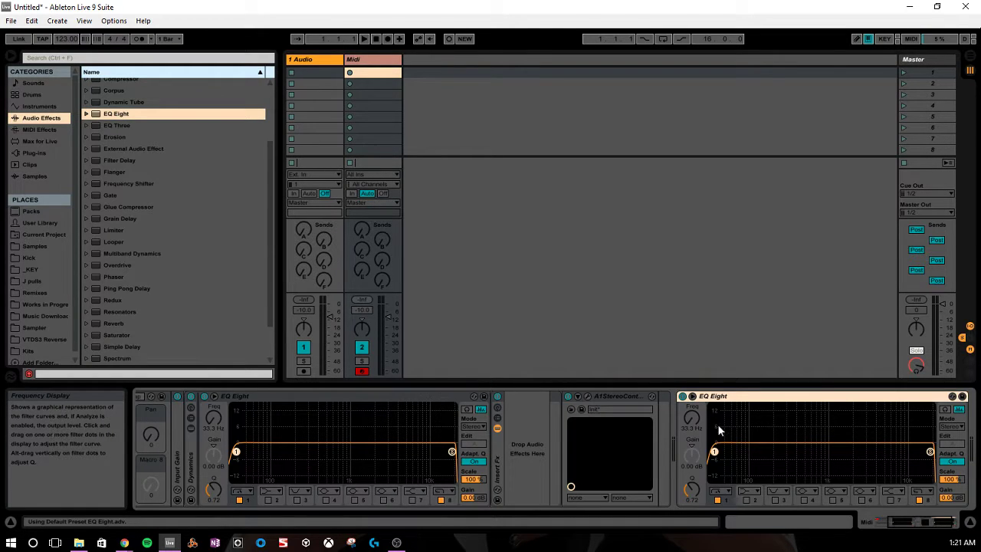
pyautogui.click(693, 418)
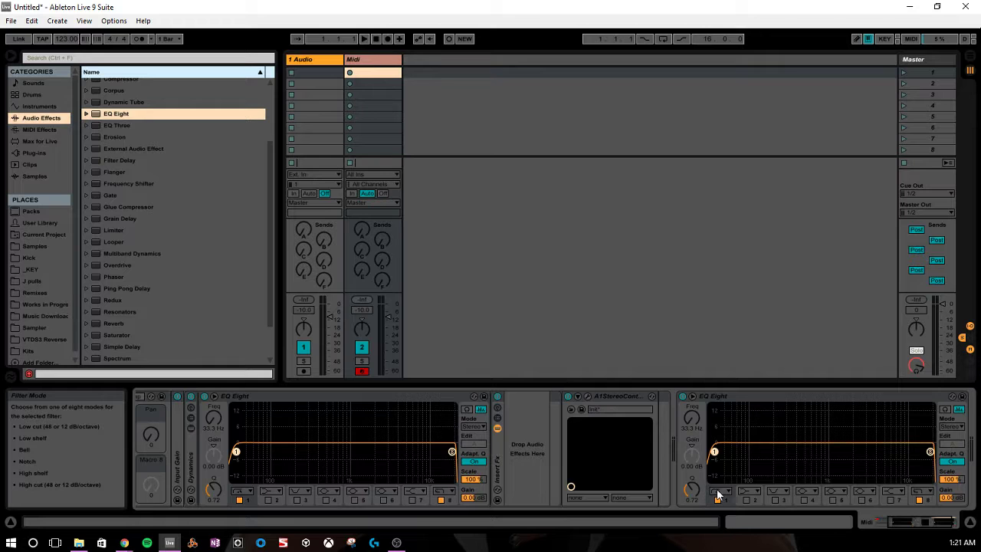
# Step: View the added EQ Eight's save-as-default command without applying it, and delete the device
pyautogui.rightClick(767, 400)
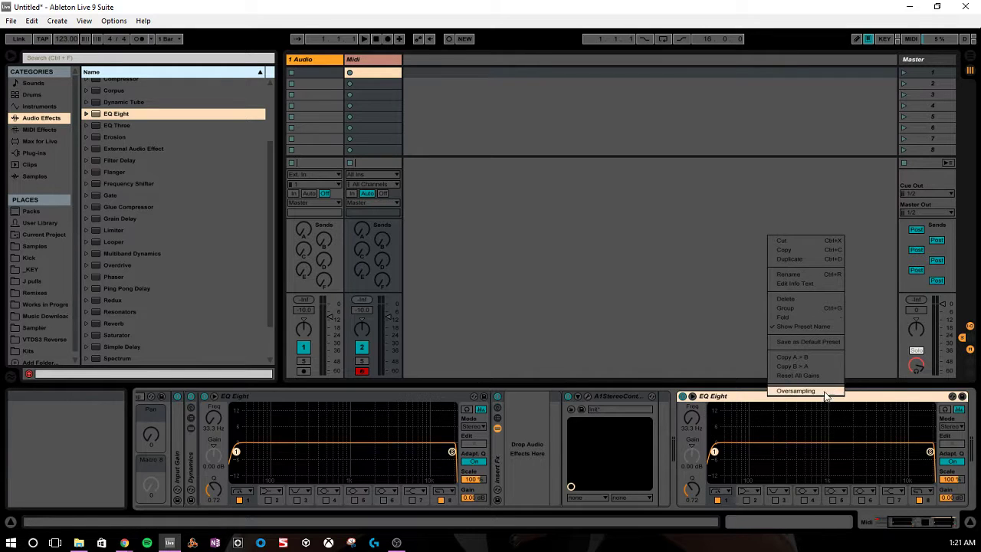
pyautogui.click(734, 399)
pyautogui.press('Delete')
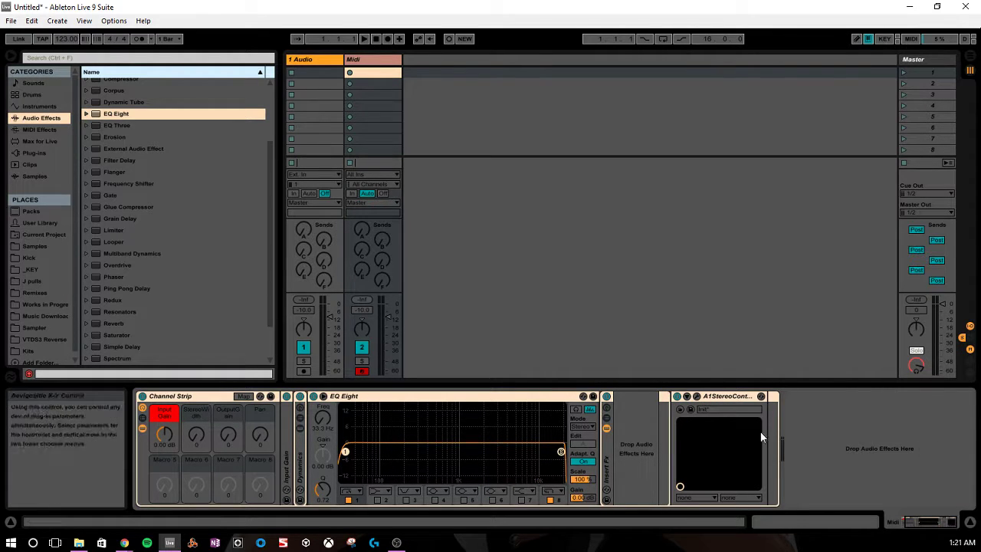
# Step: Add an Auto Filter after the Channel Strip rack and set it to a high-pass at 26.0 Hz
pyautogui.click(126, 127)
pyautogui.scroll(3, 180, 190)
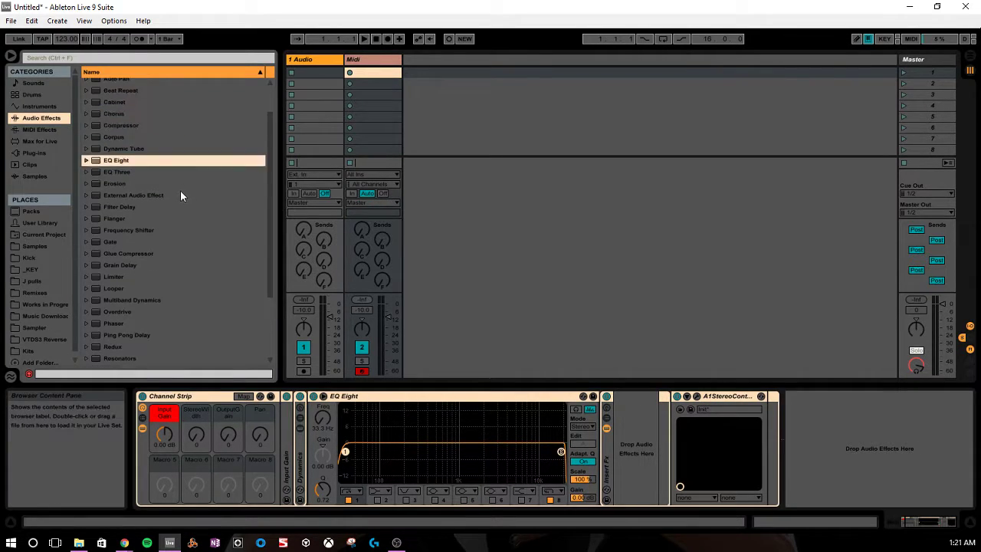
pyautogui.click(182, 199)
pyautogui.moveTo(119, 107); pyautogui.dragTo(814, 440)
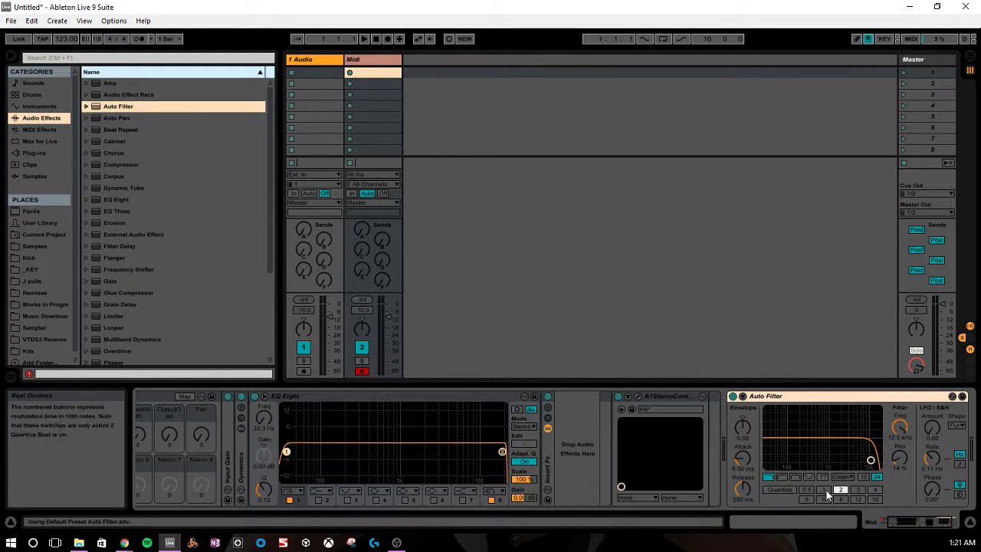
pyautogui.click(781, 476)
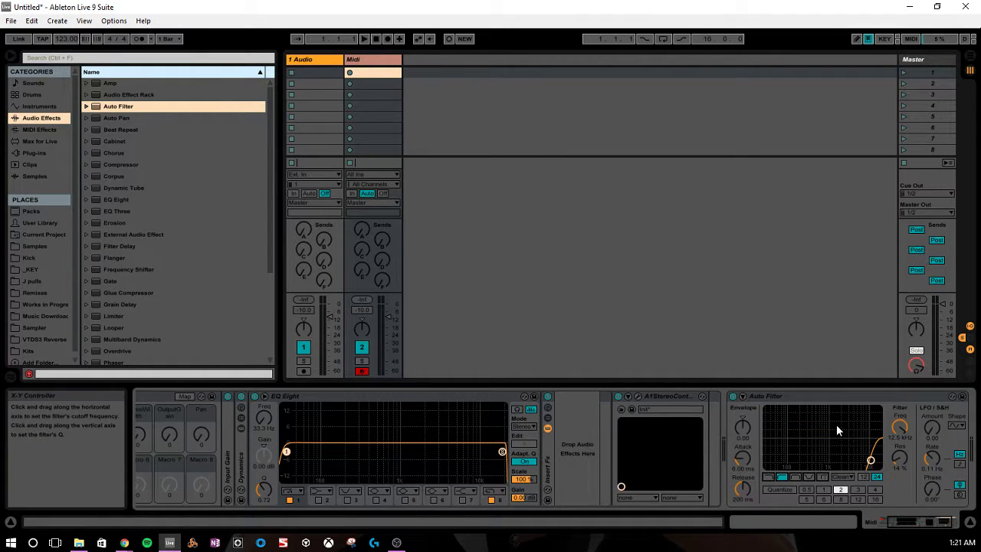
pyautogui.moveTo(836, 423); pyautogui.dragTo(801, 426)
# Step: Save the Auto Filter's settings as its default preset and delete the device from the Midi track
pyautogui.rightClick(818, 396)
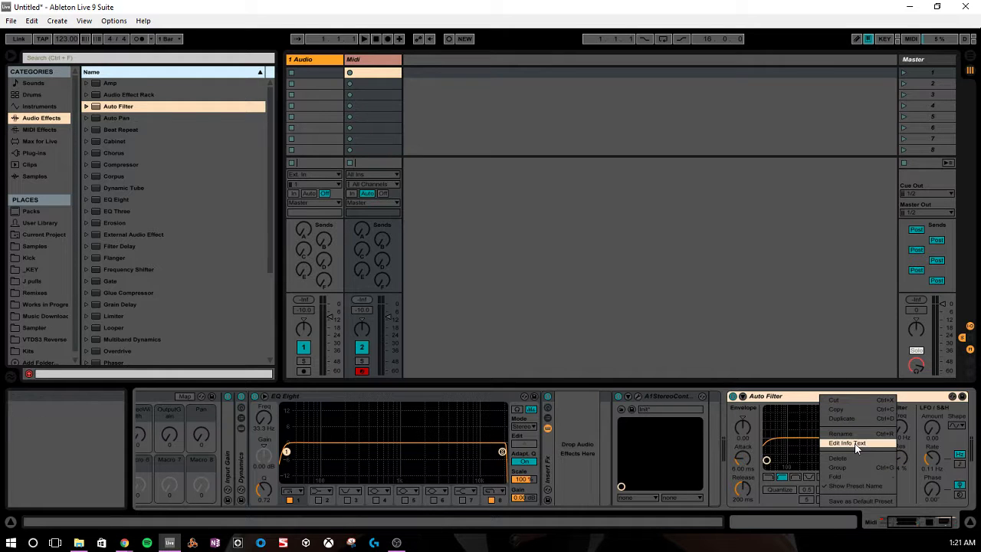
pyautogui.click(868, 501)
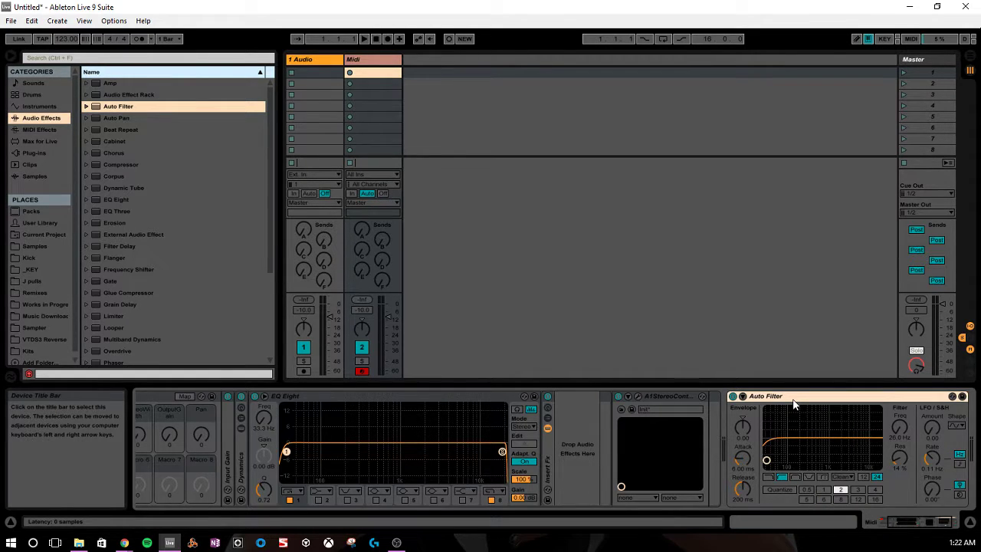
pyautogui.press('Delete')
# Step: Load the Flanger preset The Jason.adv after the Channel Strip rack on the Midi track
pyautogui.click(113, 153)
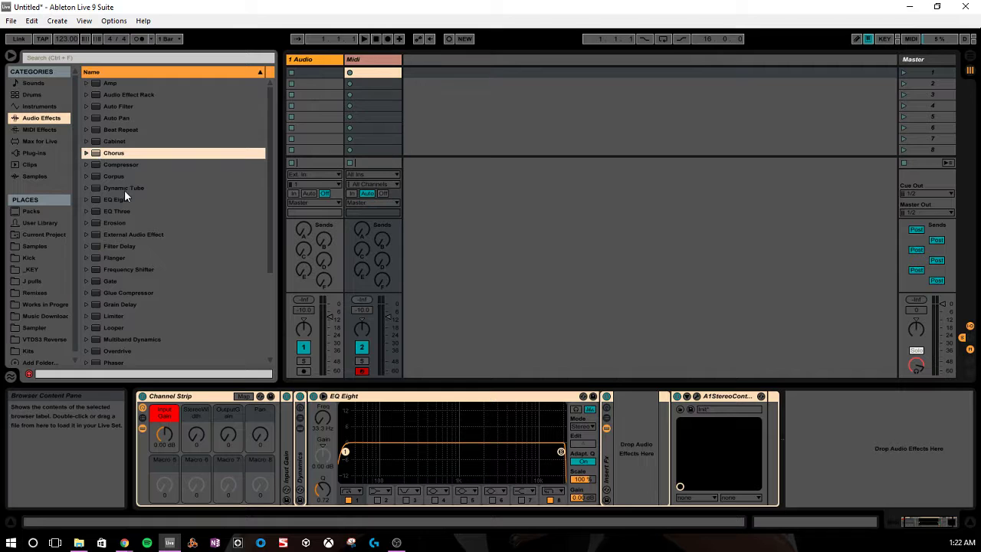
pyautogui.click(86, 258)
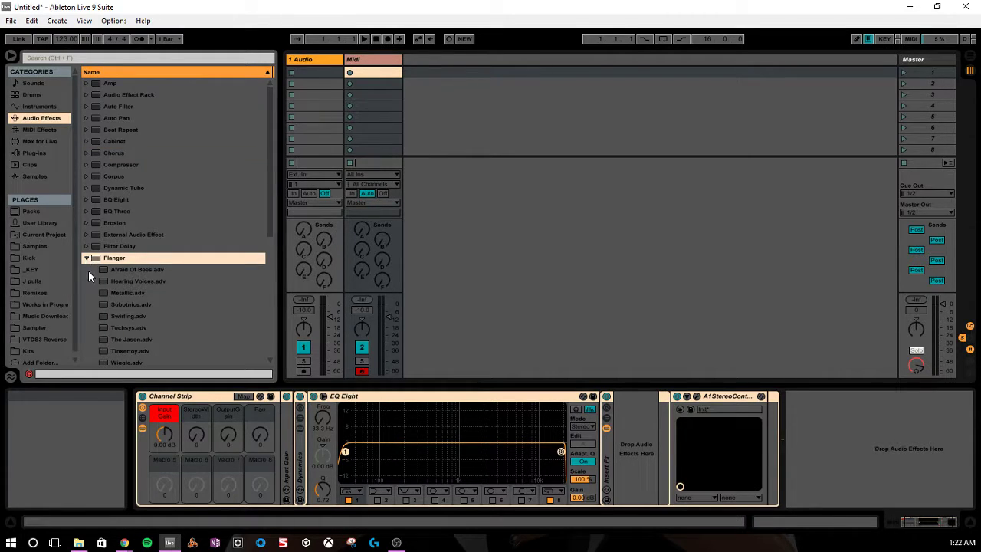
pyautogui.click(98, 339)
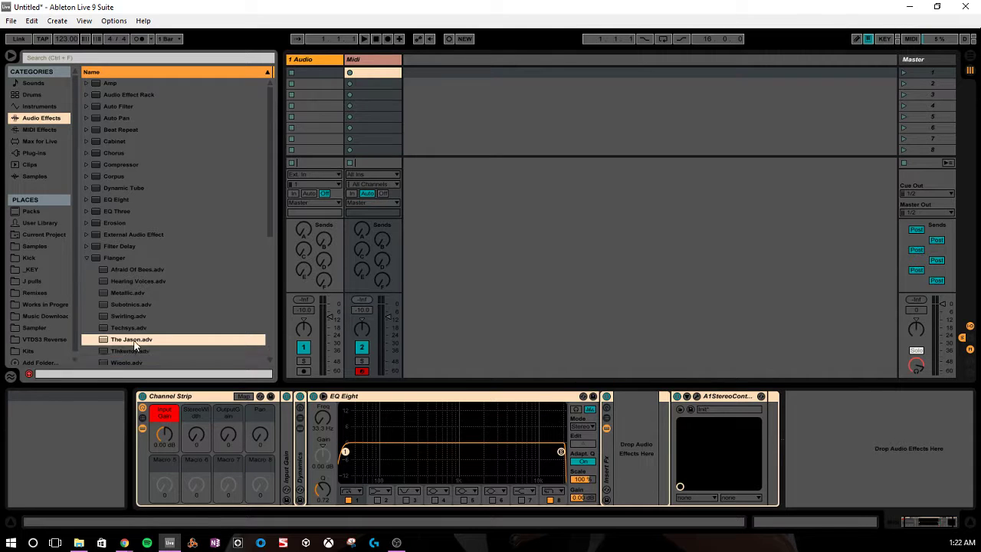
pyautogui.moveTo(134, 346); pyautogui.dragTo(807, 431)
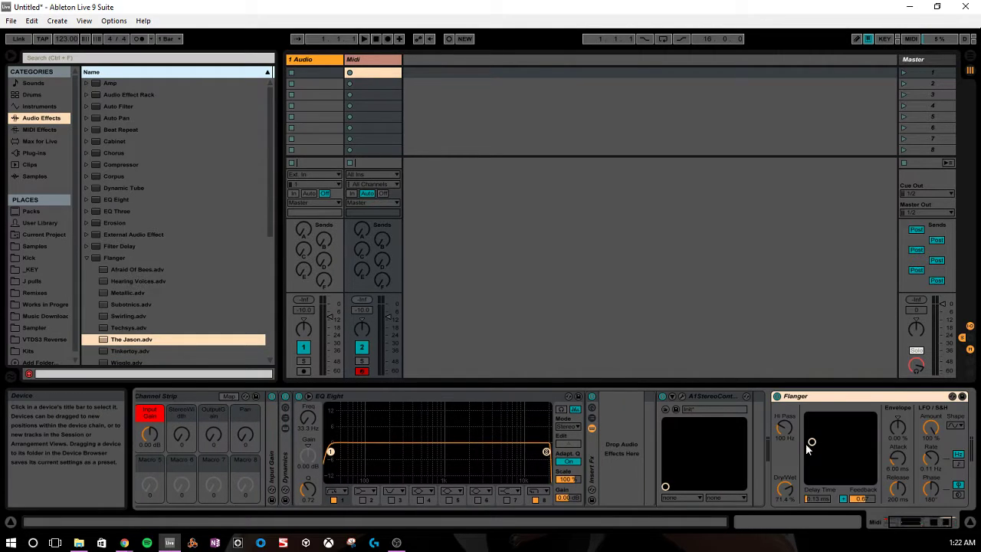
# Step: View the Flanger's save-as-default command without applying it
pyautogui.rightClick(823, 400)
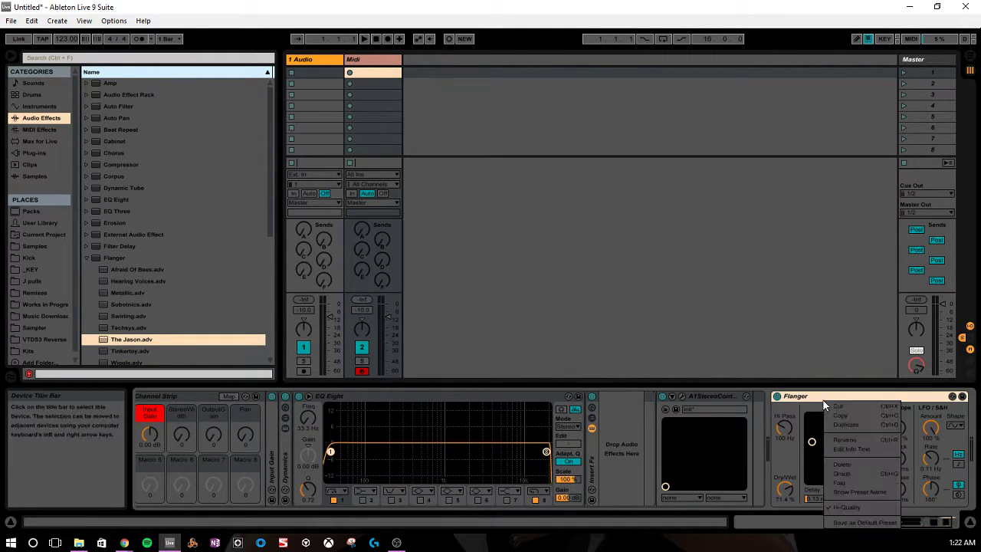
pyautogui.click(805, 410)
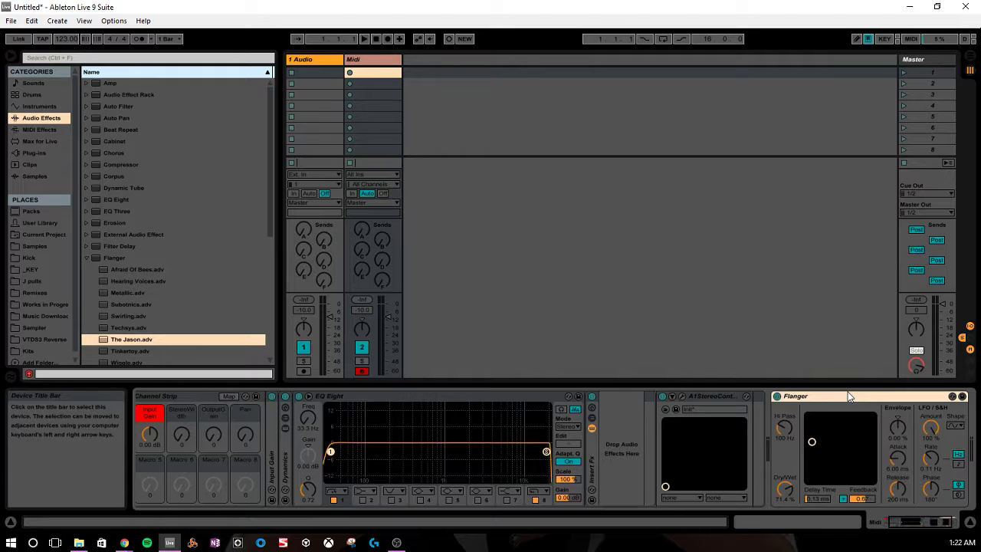
pyautogui.rightClick(809, 399)
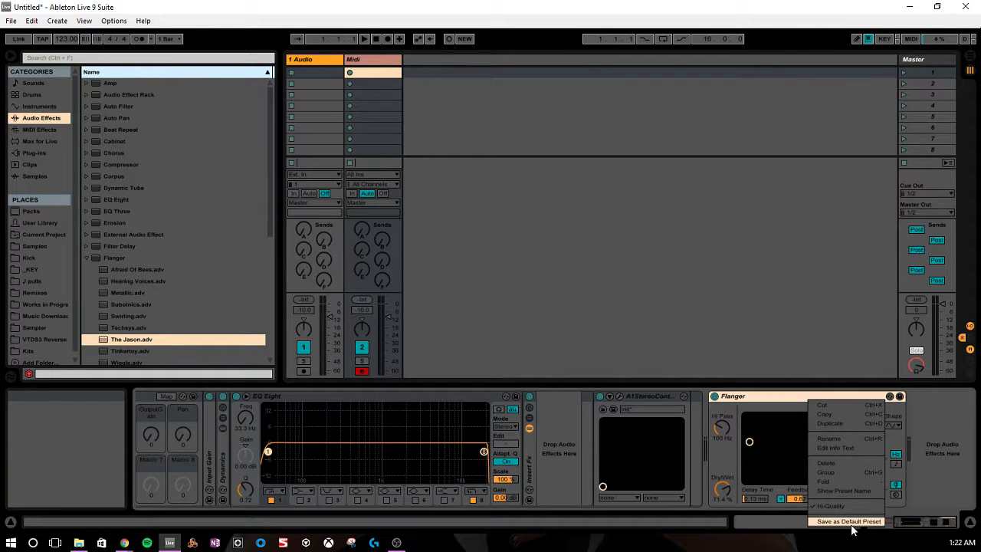
pyautogui.click(749, 448)
# Step: Set the Flanger's delay time to 0.15 ms and dry/wet to 63.5 %, and collapse the Flanger preset list
pyautogui.moveTo(750, 445)
pyautogui.mouseDown()
pyautogui.moveTo(751, 434)
pyautogui.moveTo(750, 443)
pyautogui.mouseUp()
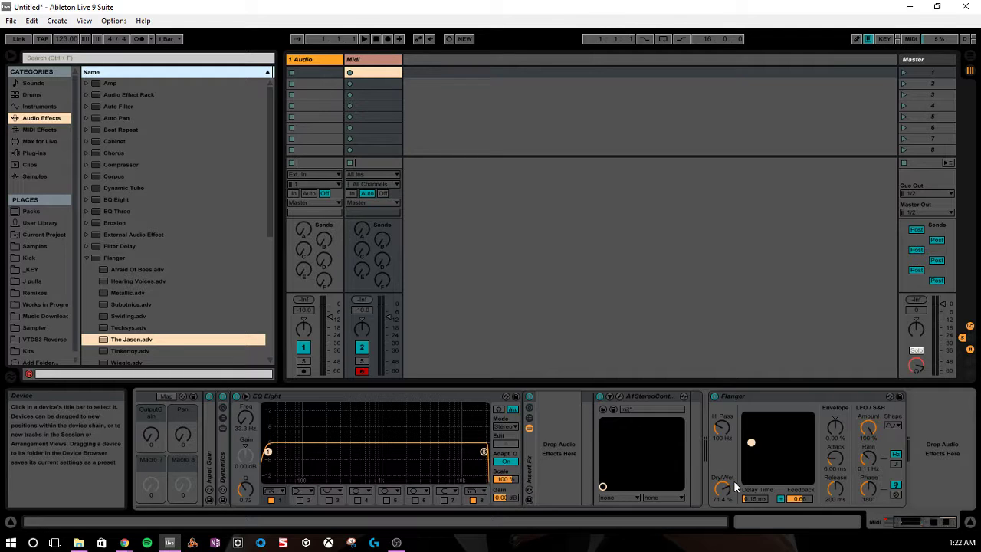
pyautogui.moveTo(734, 481); pyautogui.dragTo(733, 491)
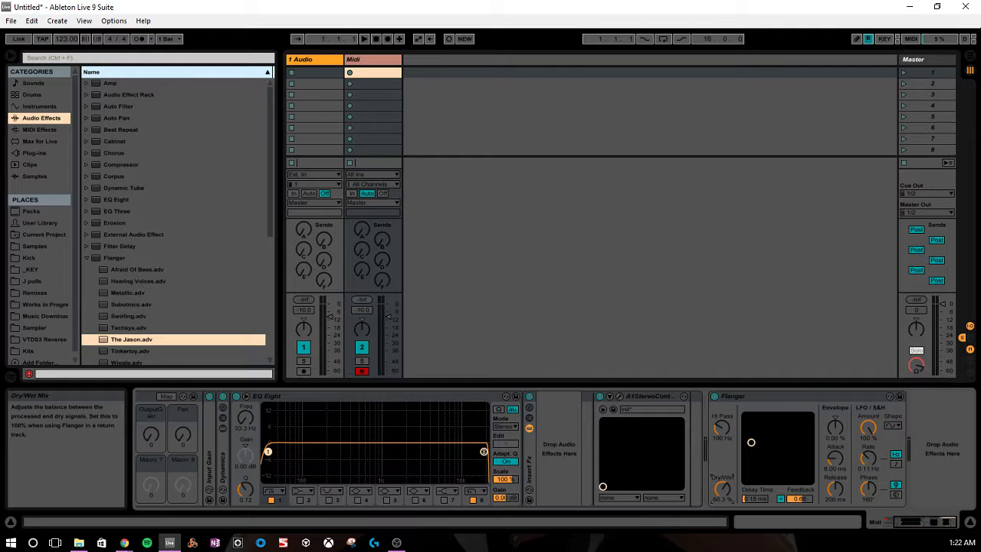
pyautogui.click(782, 398)
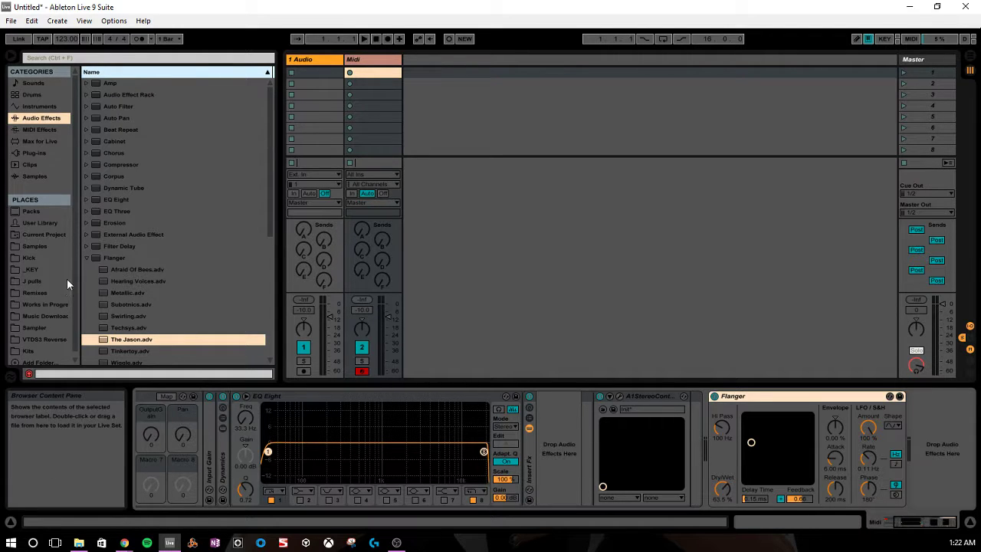
pyautogui.click(86, 257)
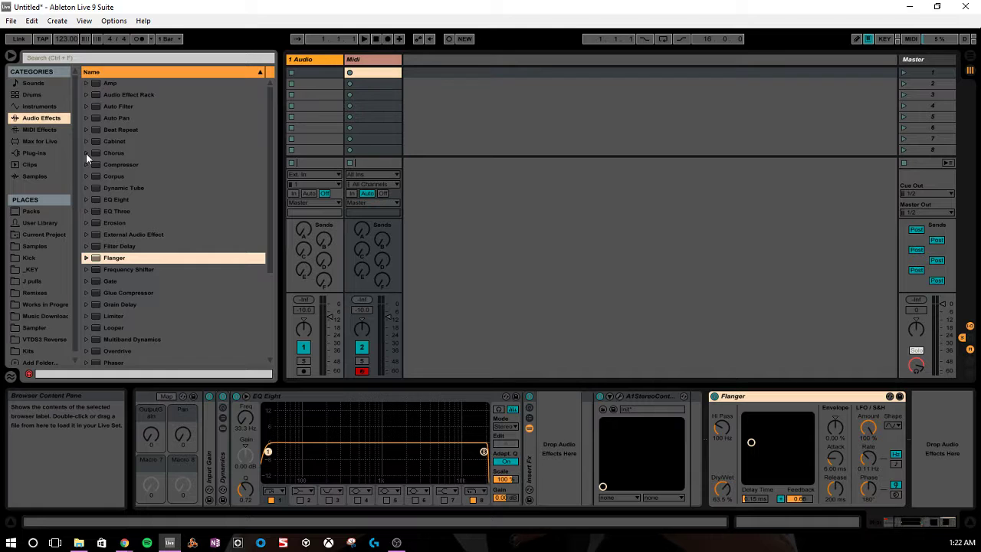
# Step: Delete the Flanger from the Midi track's device chain
pyautogui.click(99, 84)
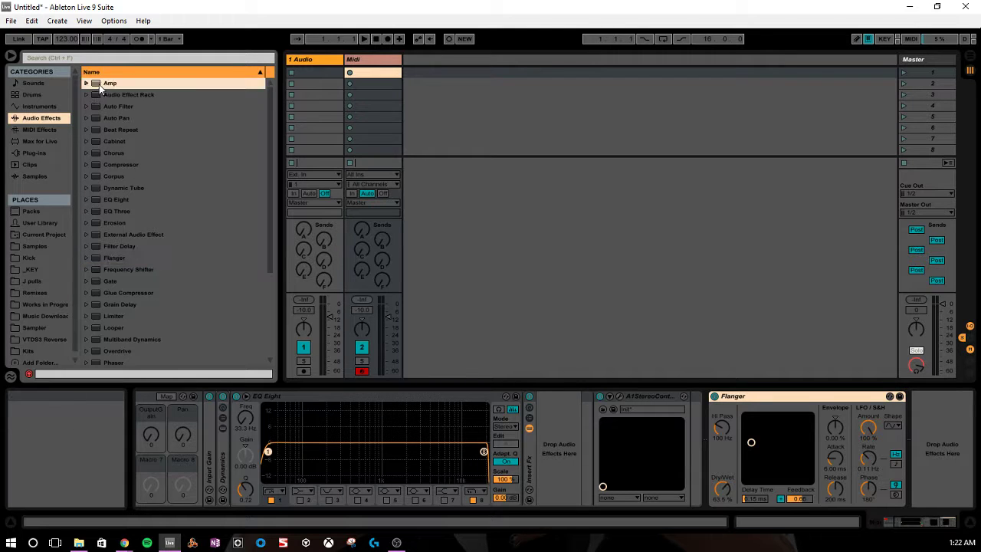
pyautogui.click(827, 398)
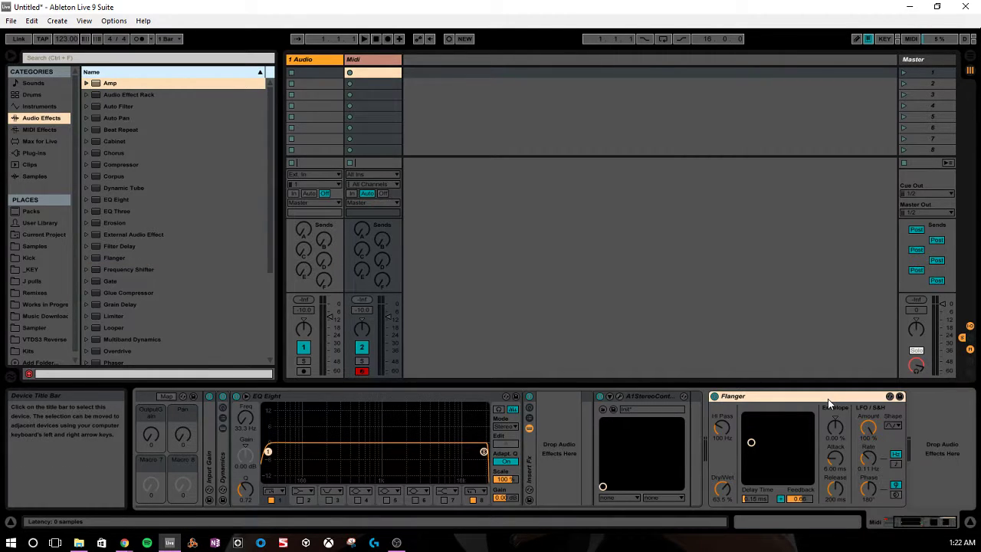
pyautogui.press('Delete')
# Step: Add Multiband Dynamics to the end of the Midi track's device chain and show its save-as-default command
pyautogui.click(107, 280)
pyautogui.click(100, 269)
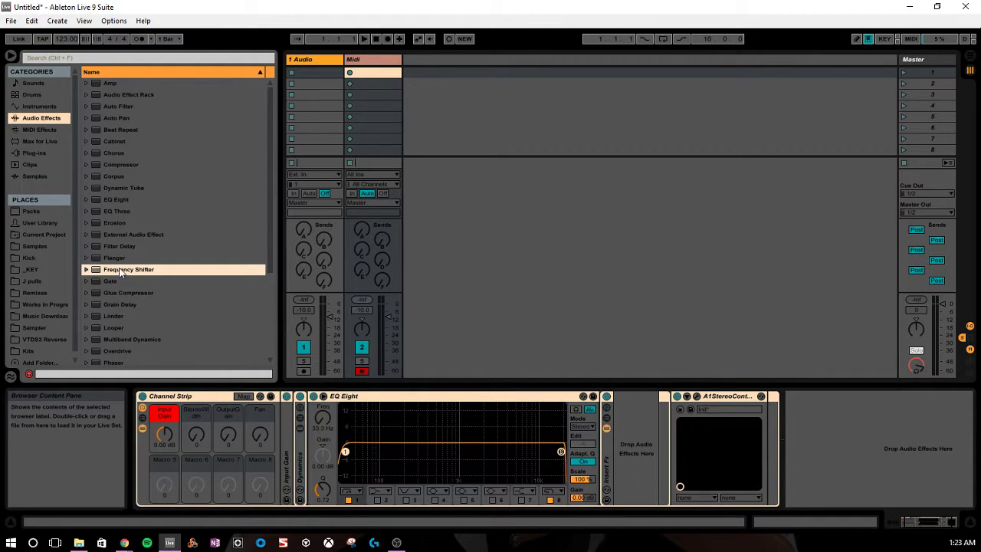
pyautogui.scroll(-2, 124, 305)
pyautogui.moveTo(101, 293); pyautogui.dragTo(822, 425)
pyautogui.rightClick(819, 402)
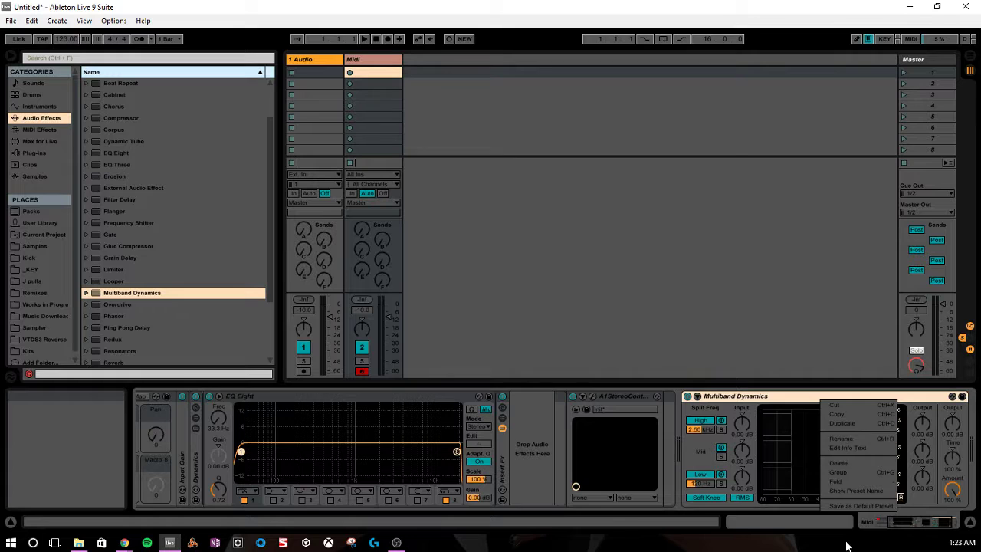
# Step: Dismiss the device commands and delete Multiband Dynamics from the Midi track
pyautogui.click(768, 399)
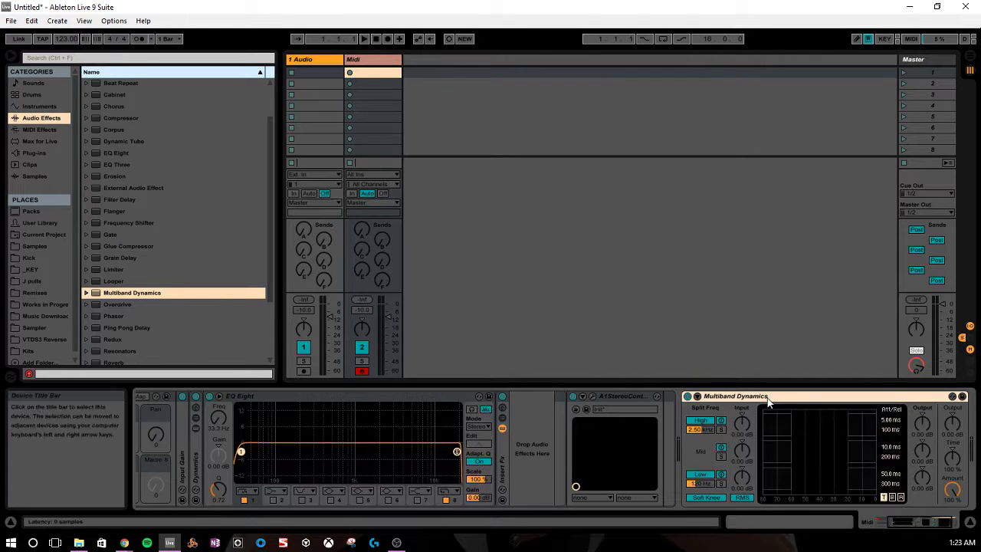
pyautogui.press('Delete')
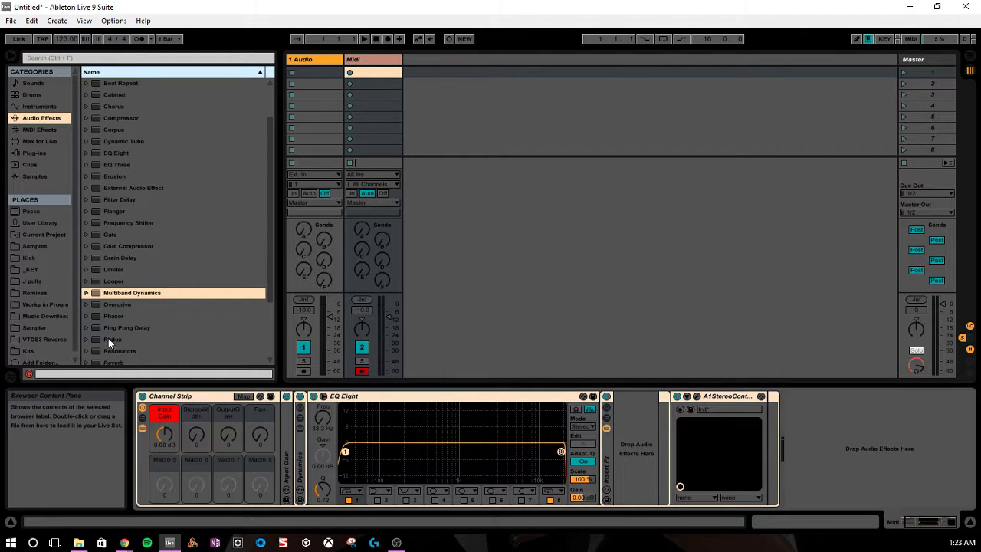
pyautogui.scroll(-2, 108, 338)
pyautogui.scroll(-1, 124, 353)
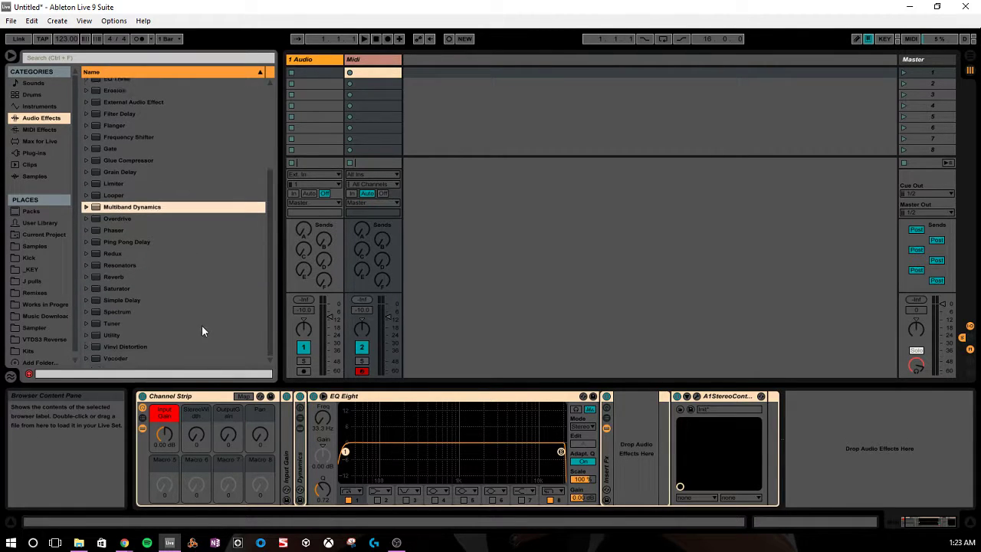